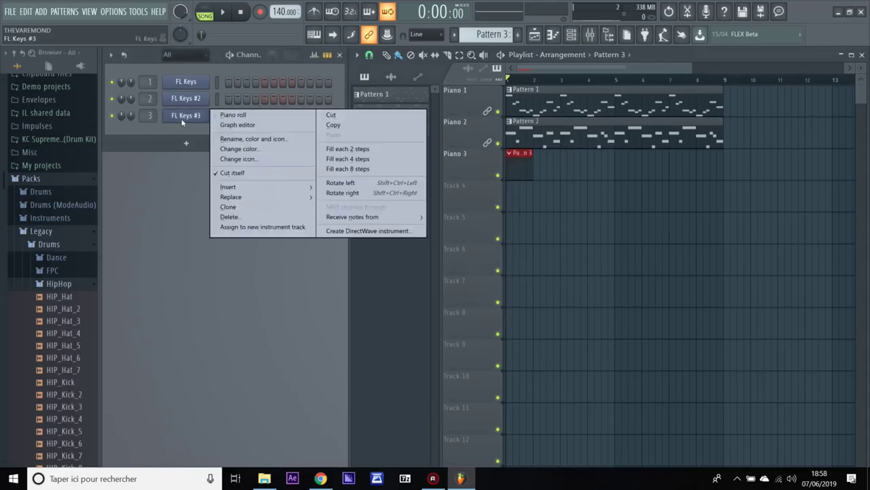
click(228, 116)
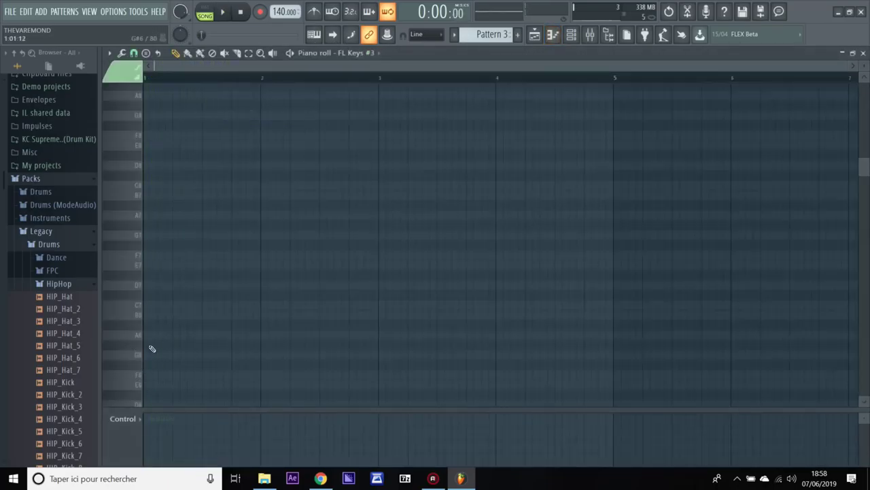
scroll(147, 333, down, 3)
click(142, 329)
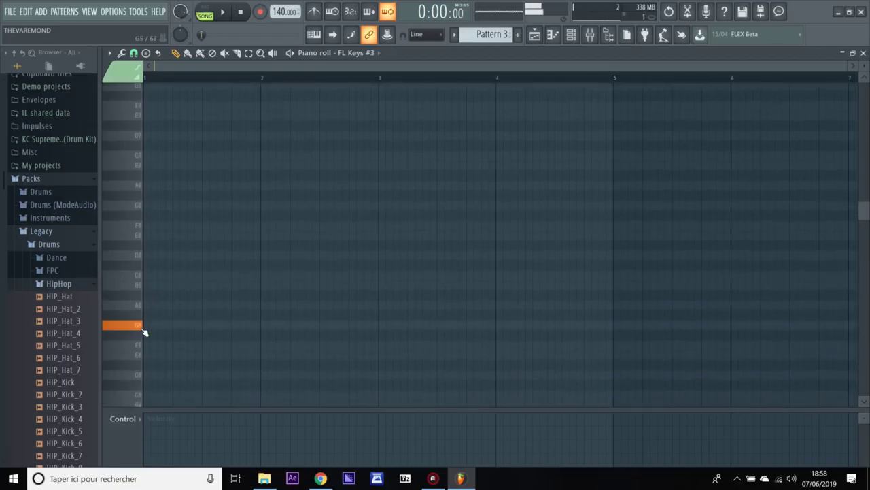
scroll(165, 296, down, 3)
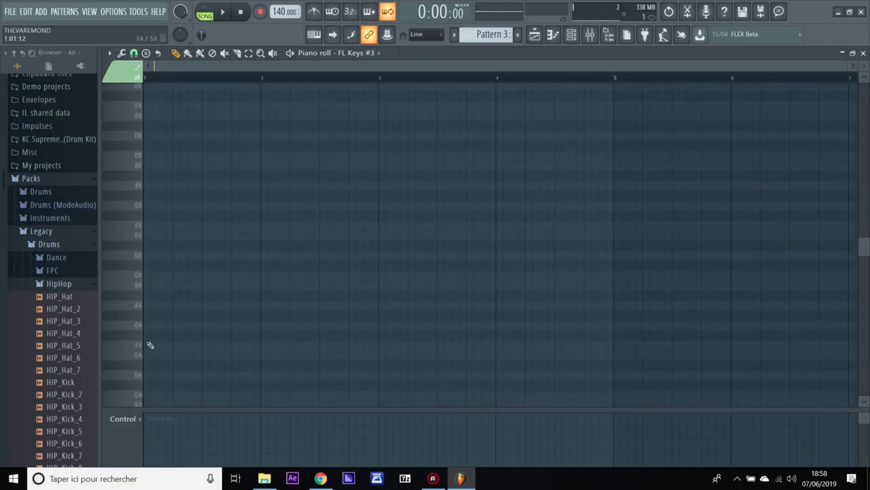
click(863, 52)
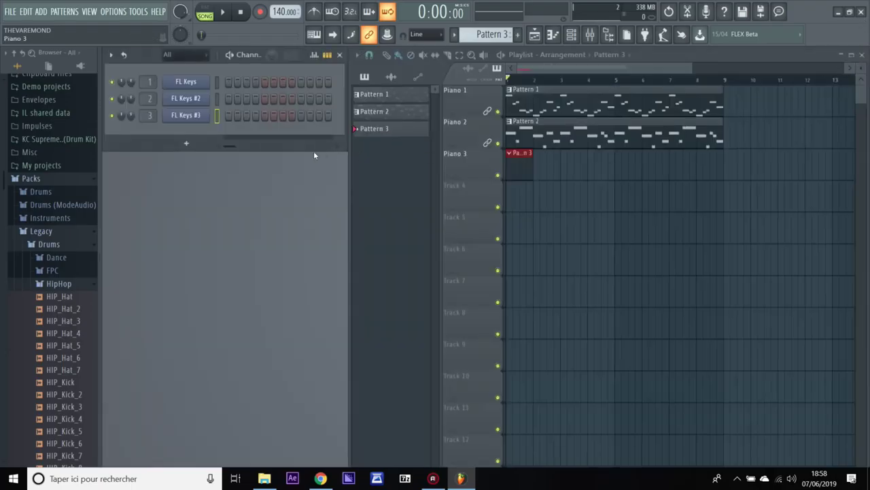
click(190, 117)
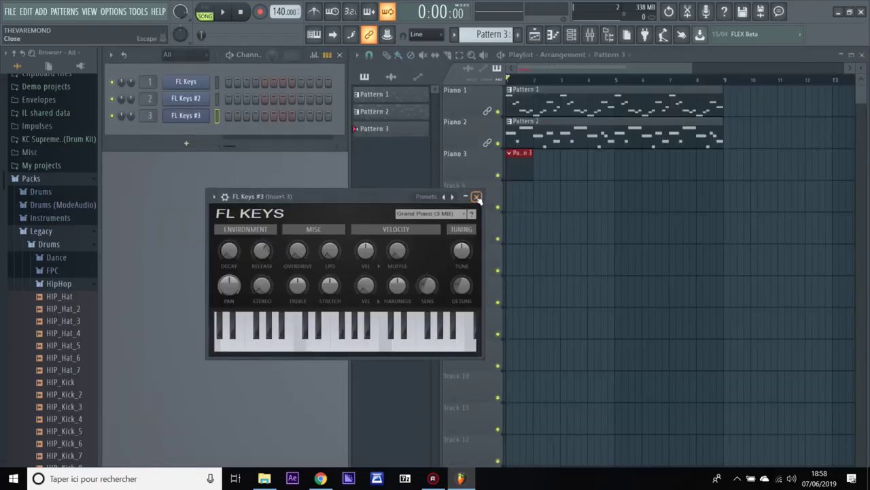
click(477, 197)
- Open the piano roll for FL Keys #3 and draw a two-bar G3 note starting at bar 1
right_click(211, 117)
click(230, 111)
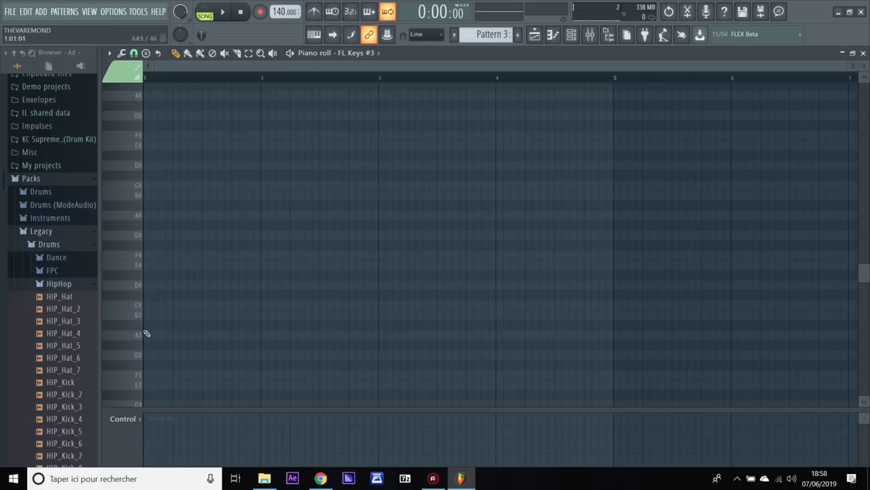
scroll(167, 298, down, 3)
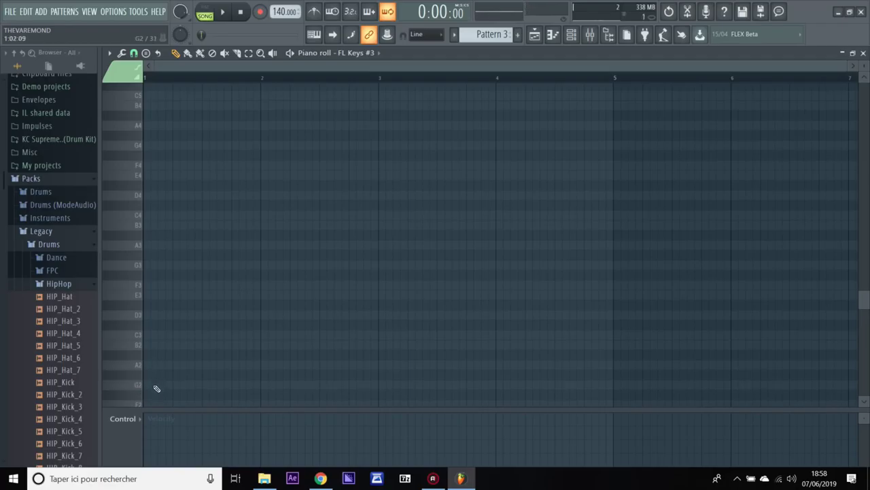
mouse_move(153, 266)
mouse_down()
mouse_move(529, 264)
mouse_move(378, 264)
mouse_up()
key(space)
key(space)
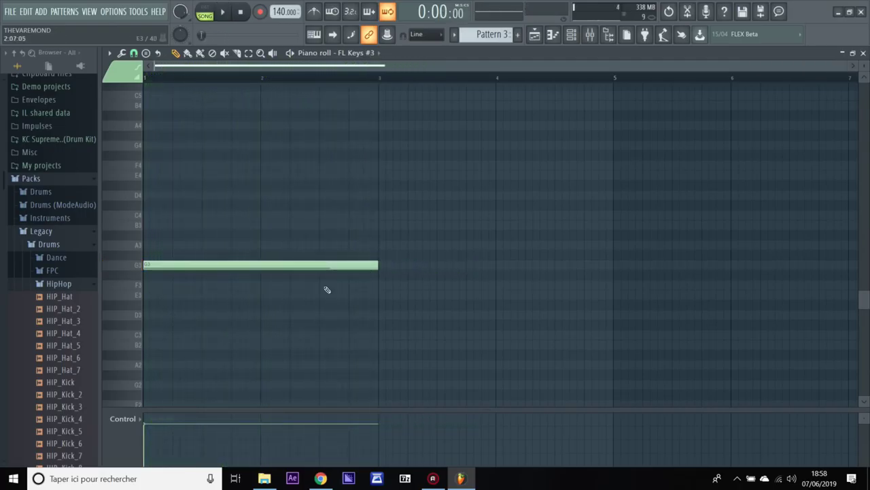
- Replace the G3 note with a four-bar G2 note at bar 1 and add a second G2 note at bar 5
click(155, 385)
right_click(192, 264)
key(space)
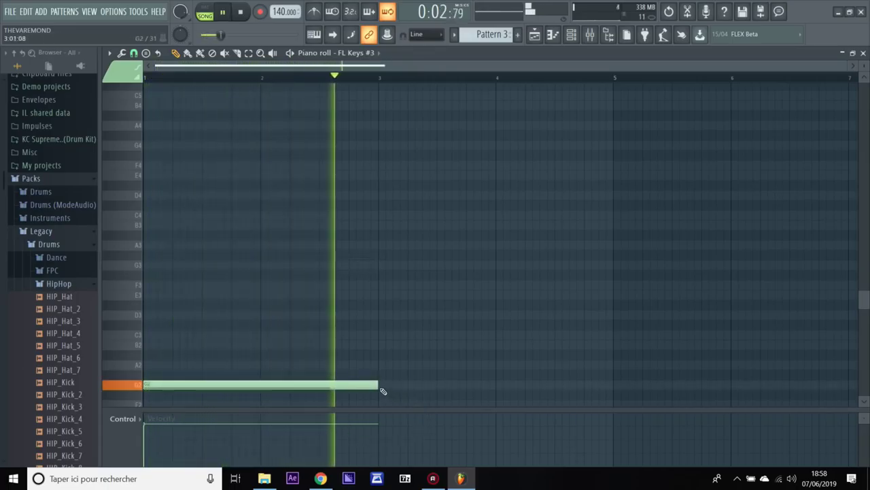
drag(378, 389, 614, 387)
click(614, 385)
scroll(546, 278, down, 5)
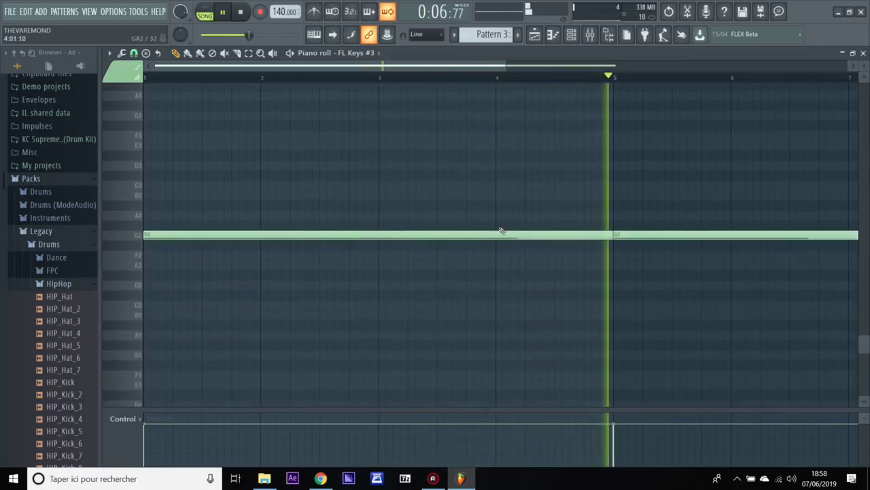
key(space)
- Add four-bar G3 notes at bars 1 and 5 above the G2 notes, with a reduced velocity, and preview them
click(146, 355)
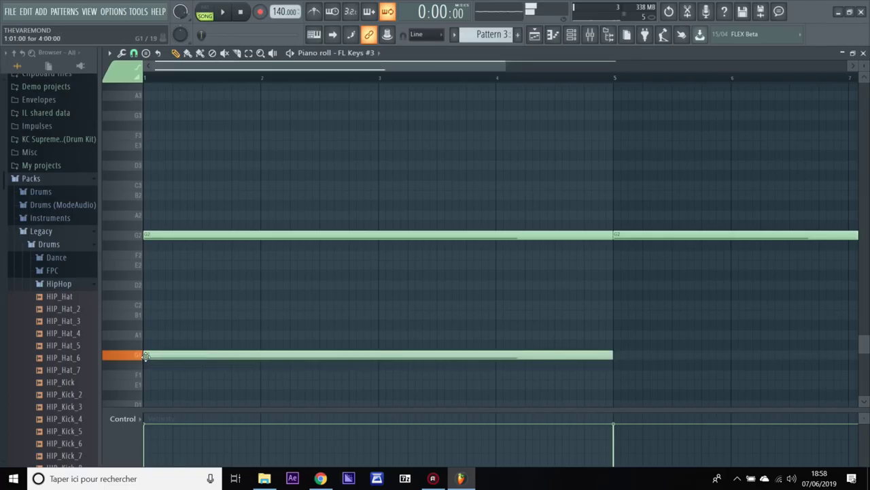
right_click(145, 355)
scroll(156, 229, up, 3)
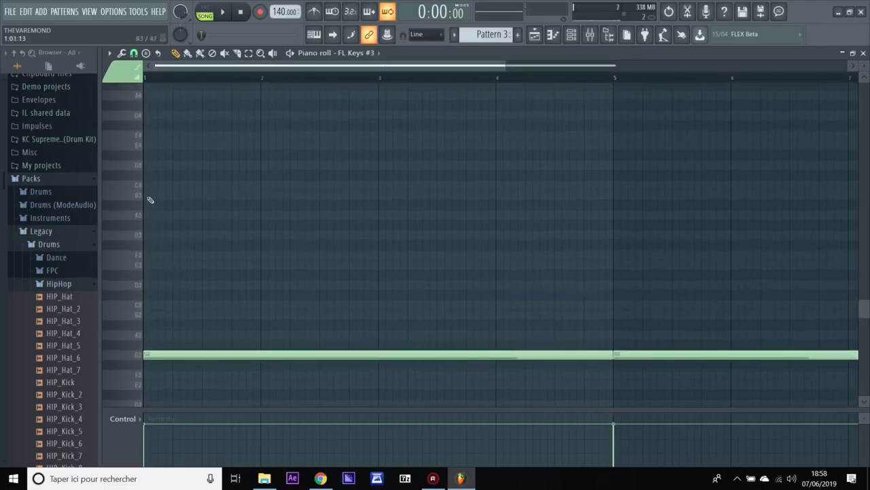
click(148, 236)
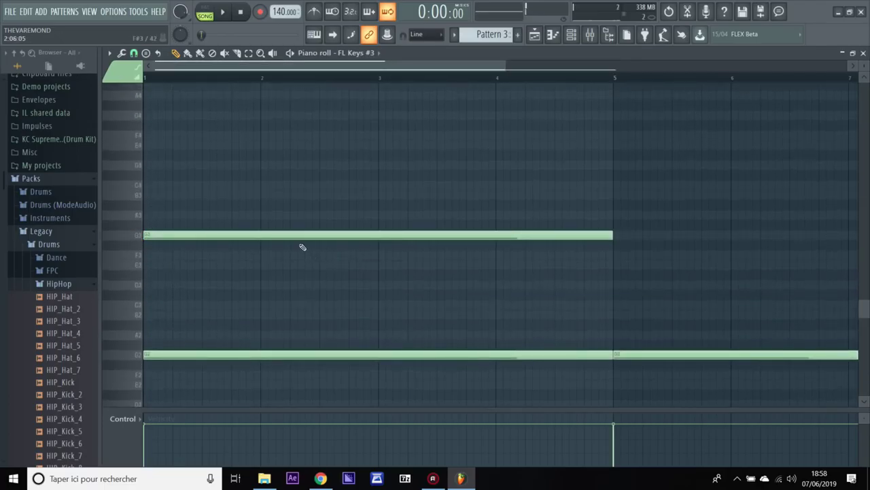
drag(290, 236, 305, 237)
click(157, 435)
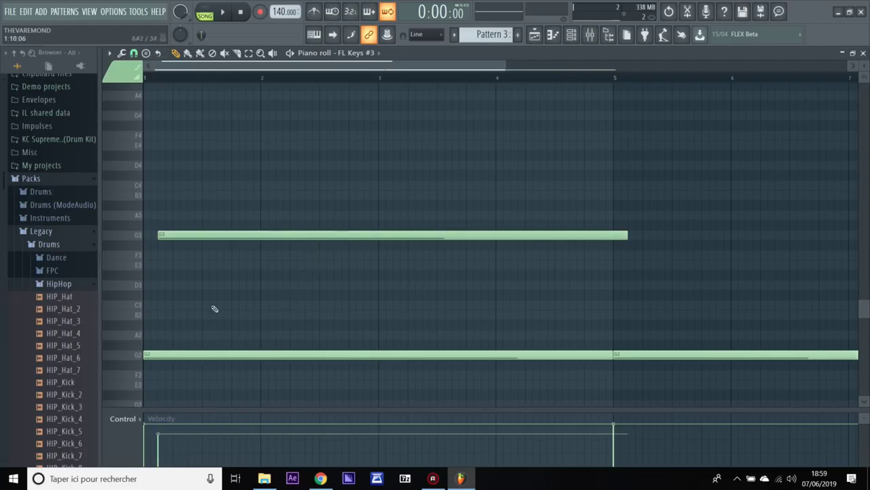
drag(196, 236, 182, 236)
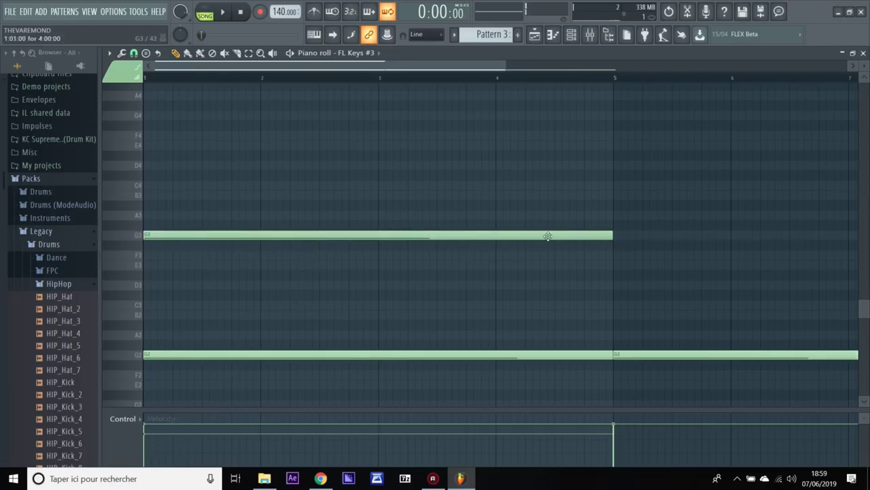
click(615, 236)
key(space)
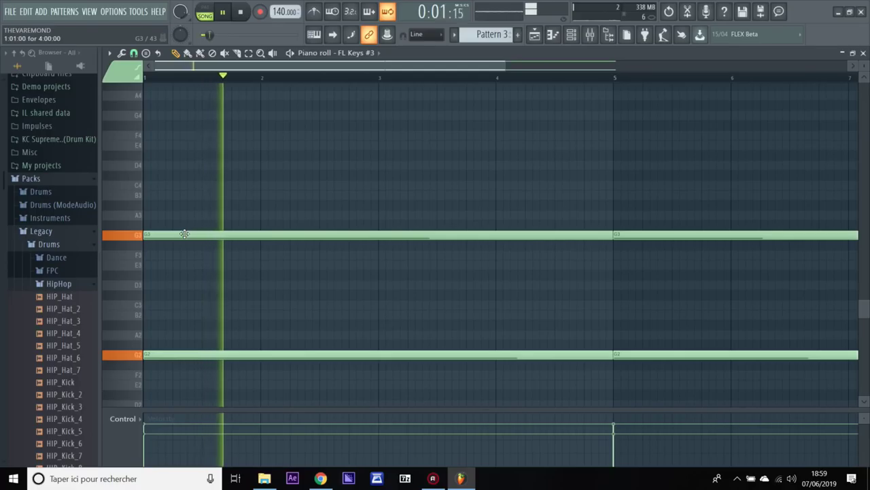
key(space)
- Replace the G3 notes at bars 1 and 5 with four-bar G3 notes at the same velocity as the G2 notes
drag(184, 234, 187, 244)
drag(155, 433, 160, 402)
drag(189, 234, 181, 235)
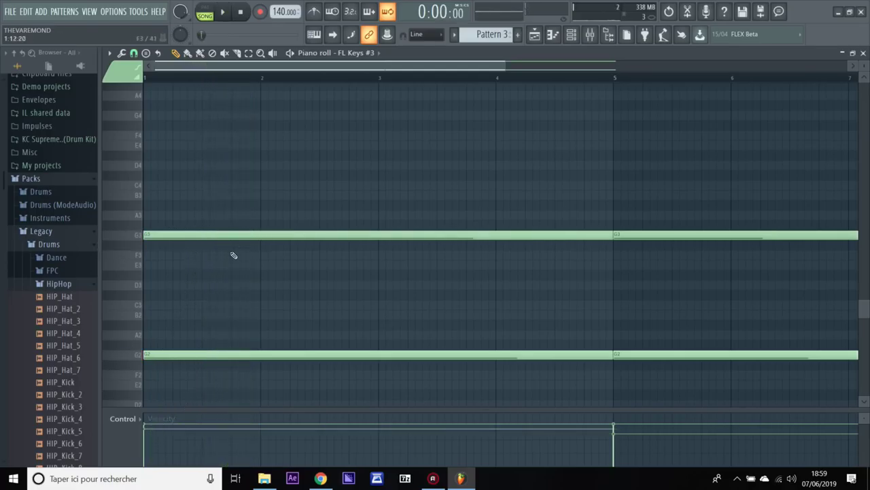
right_click(216, 235)
click(147, 238)
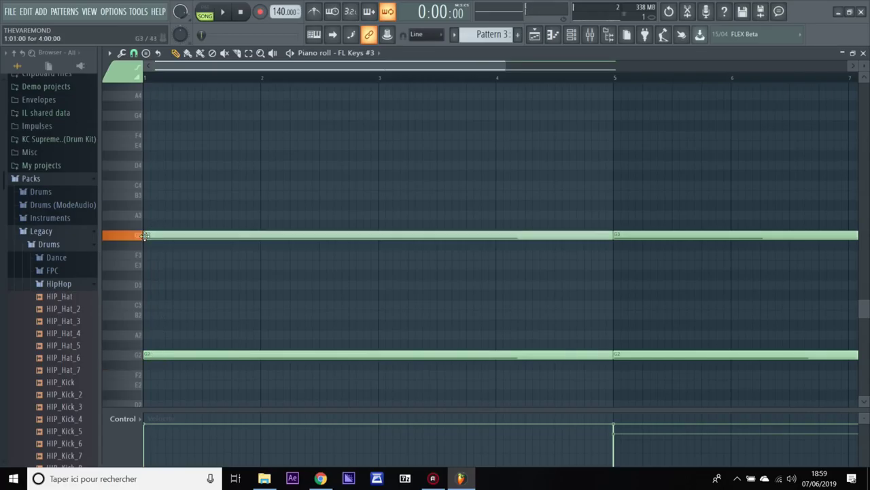
right_click(626, 239)
click(630, 238)
drag(654, 237, 642, 237)
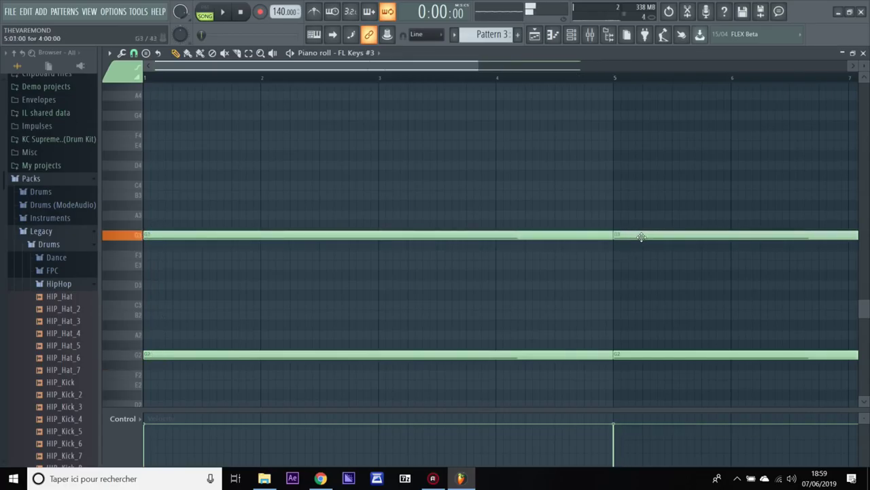
- Play the new bass notes with the arrangement and close the piano roll
key(space)
click(863, 53)
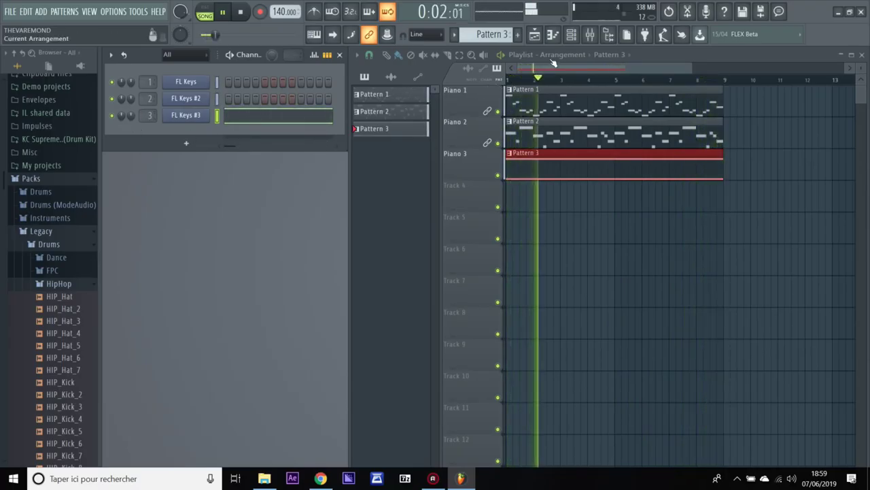
key(space)
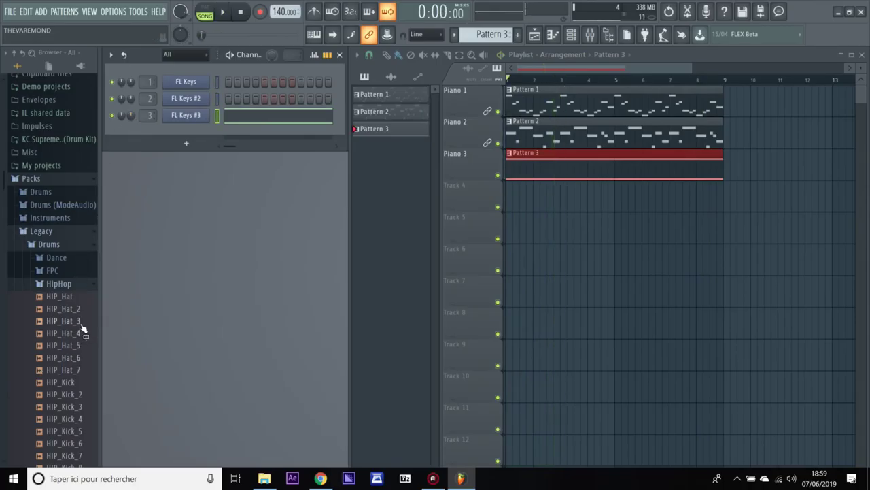
- Place a new Pattern 4 clip at the start of Track 4 and rename the track Snares
click(61, 297)
scroll(499, 34, up, 1)
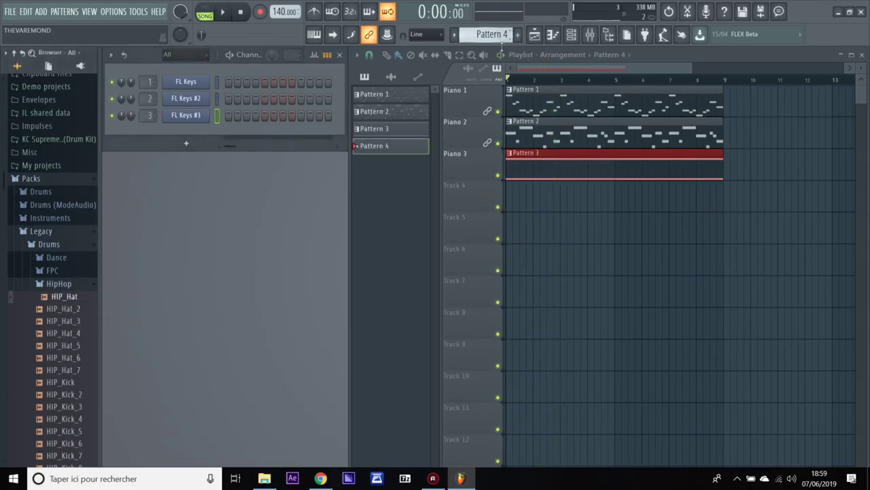
drag(516, 198, 507, 198)
right_click(469, 186)
click(502, 189)
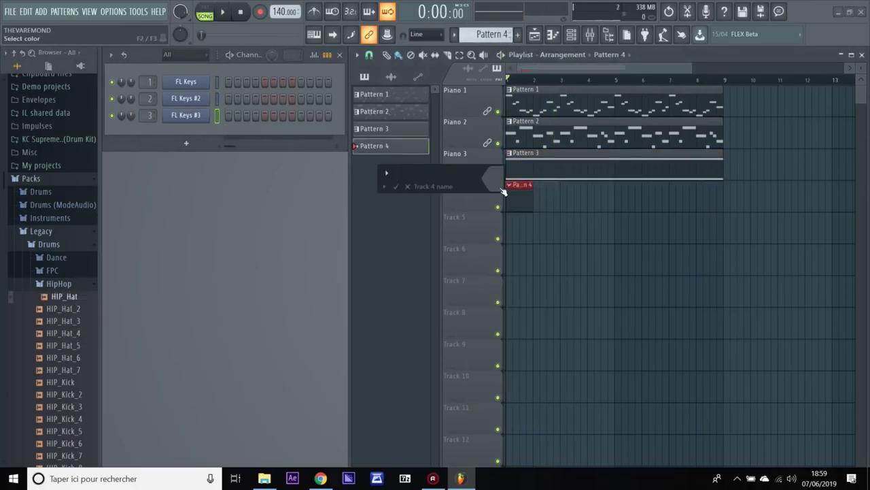
text(Snare)
key(Return)
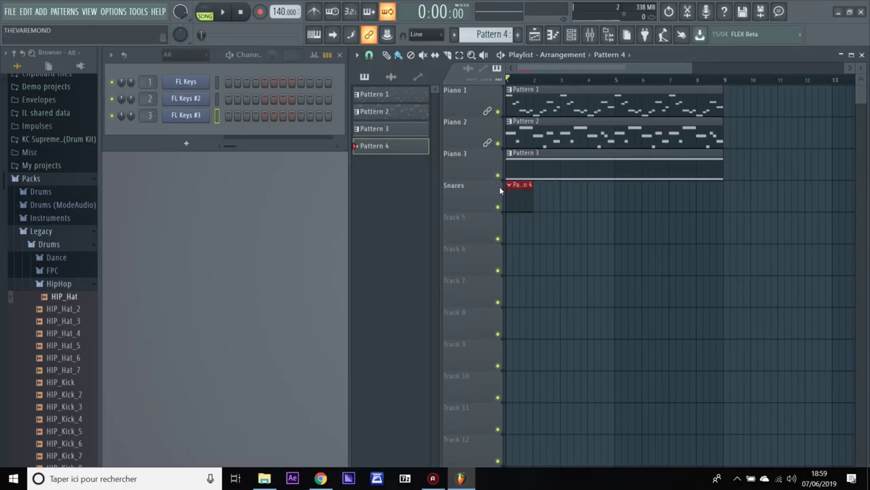
- Audition the HipHop snare samples from HIP_Snare_2 to HIP_Snare_9
key(Down)
key(Down)
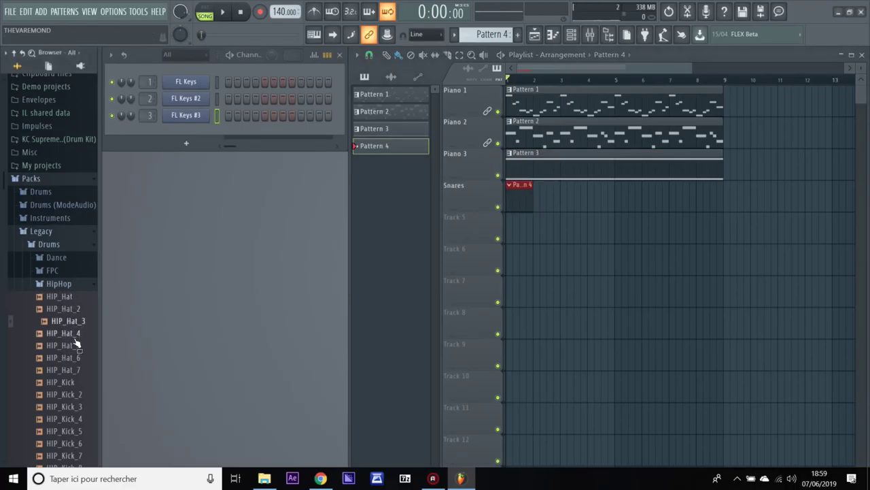
scroll(82, 401, down, 4)
click(72, 370)
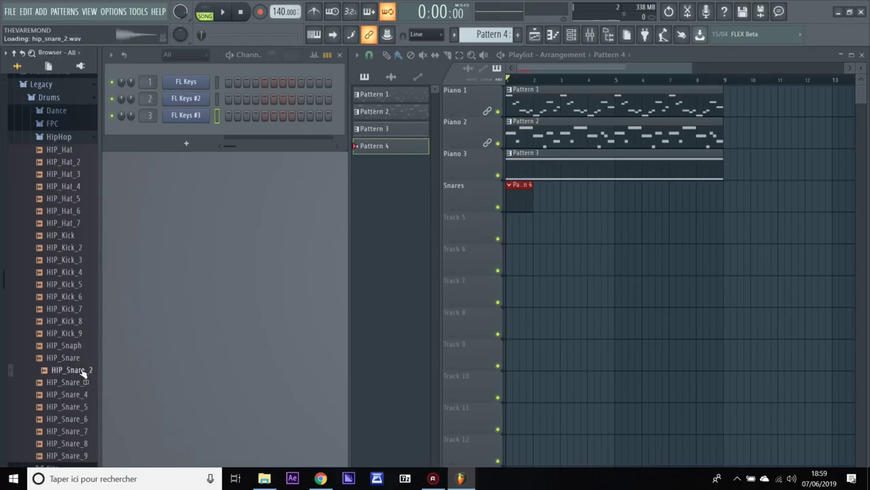
click(75, 384)
click(79, 395)
click(81, 407)
click(81, 418)
click(83, 431)
click(81, 443)
click(81, 455)
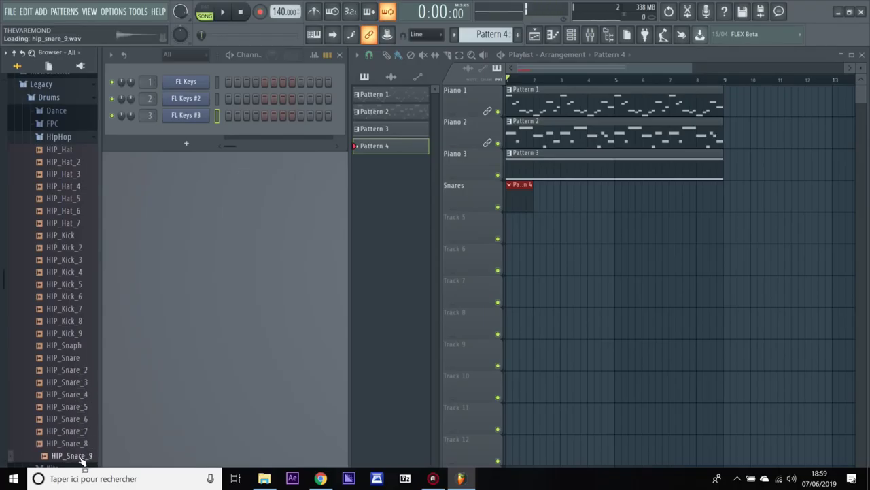
- Add HIP_Snare_2 as a fourth channel and turn on the Piano 3 track's link as on Piano 1 and Piano 2
click(77, 372)
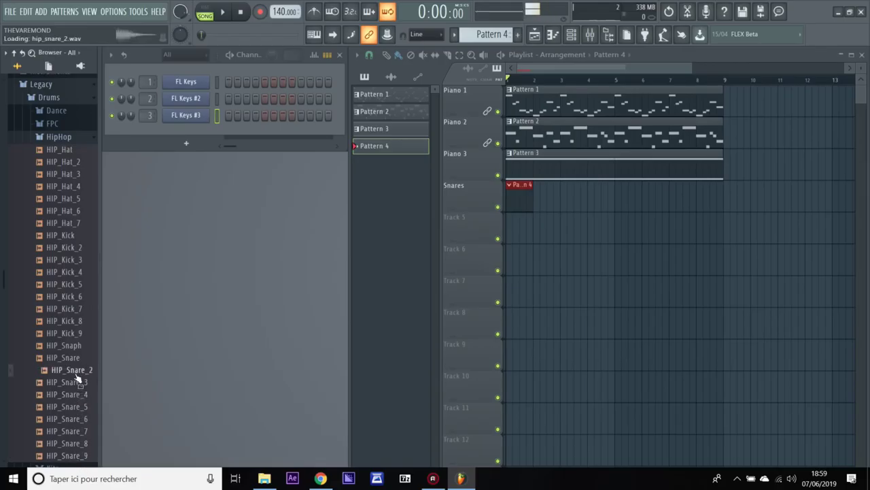
drag(76, 379, 134, 136)
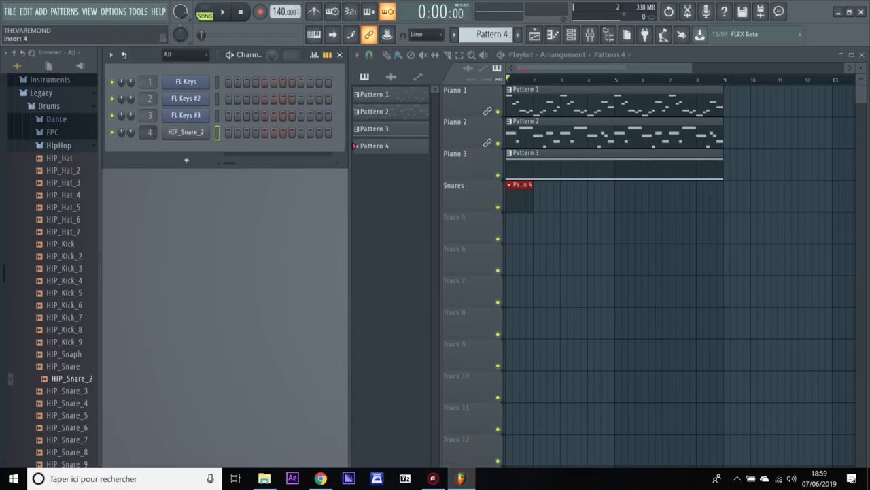
right_click(463, 163)
click(505, 289)
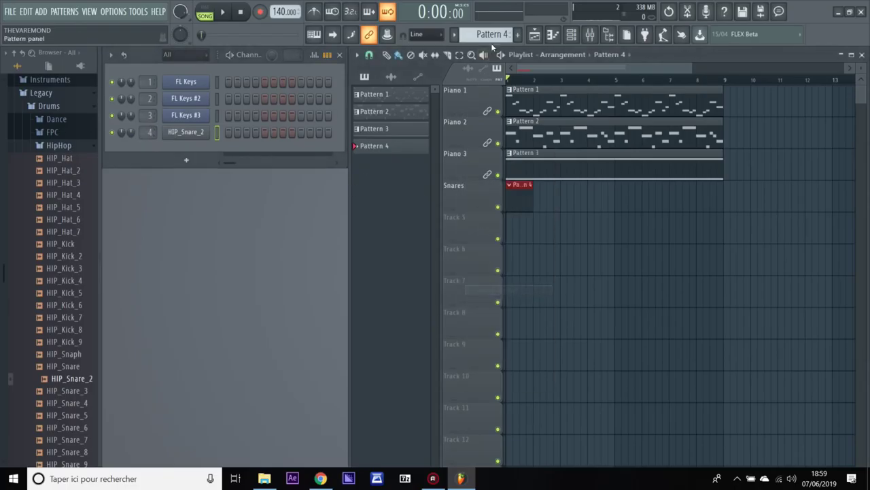
- Open the piano roll for HIP_Snare_2 and place a one-step C5 note at step 9 of bar 1
right_click(202, 135)
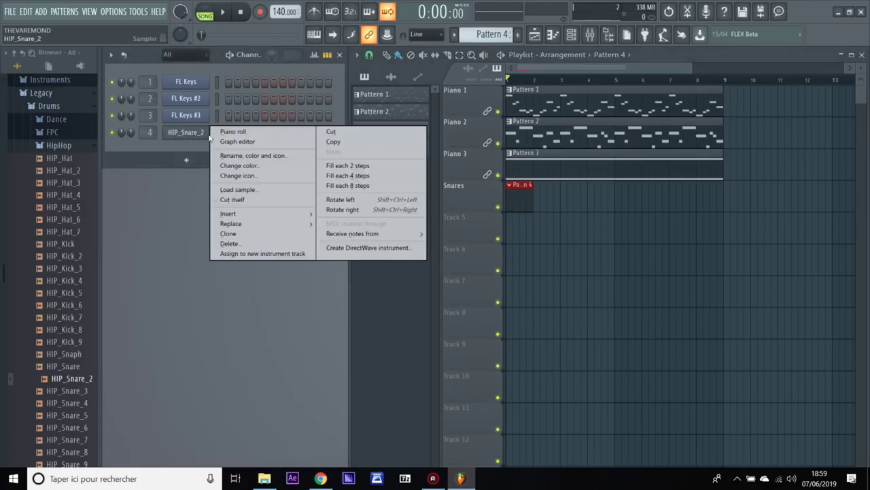
click(235, 130)
scroll(196, 232, up, 5)
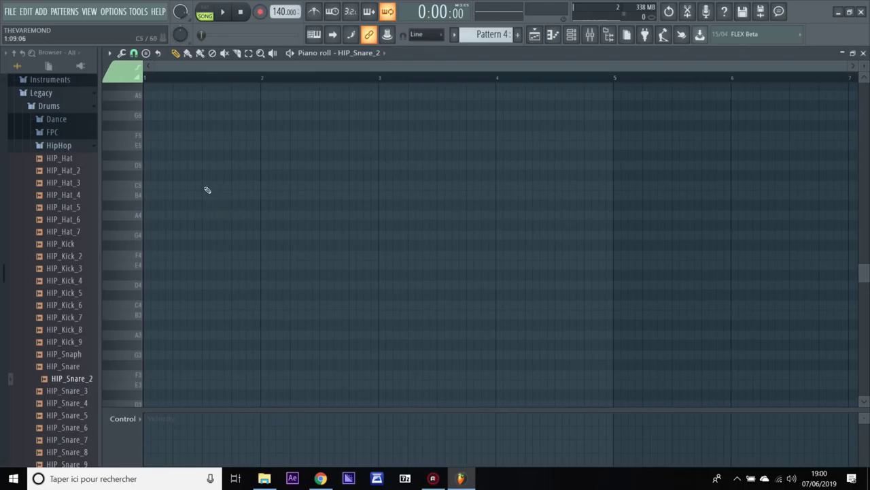
click(205, 186)
drag(657, 196, 214, 187)
key(space)
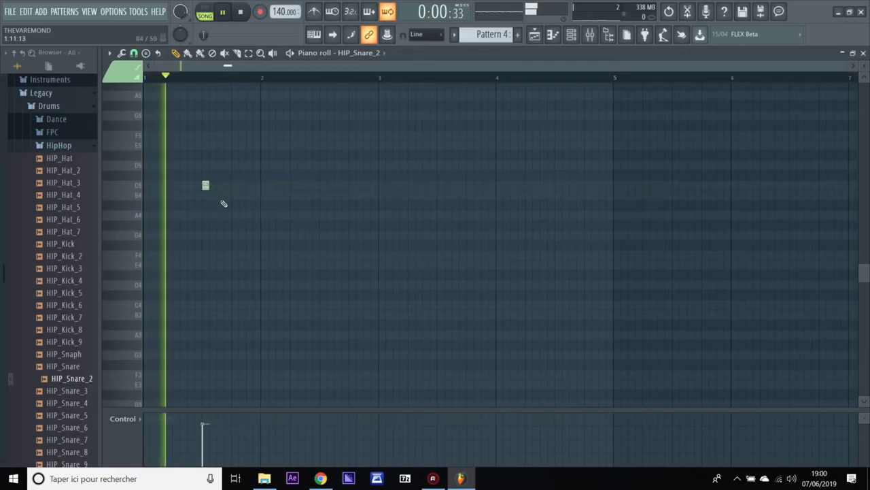
- Place one-step C5 snare notes at steps 9 and 15 of bar 2, step 9 of bar 3, and steps 9, 12 and 15 of bar 4
click(323, 185)
click(367, 185)
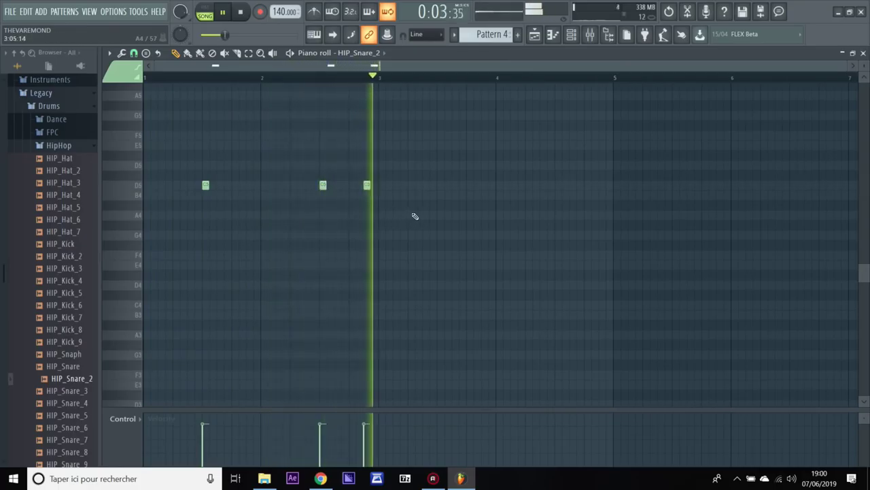
click(441, 185)
click(558, 185)
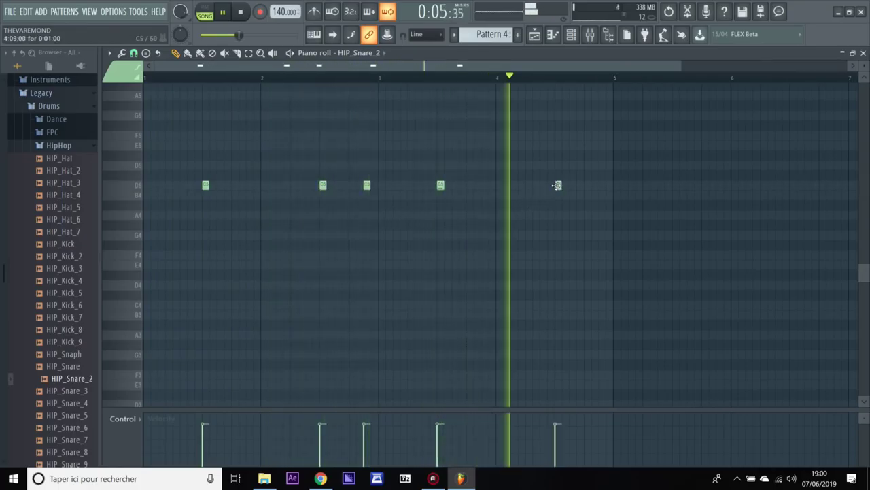
key(space)
click(587, 186)
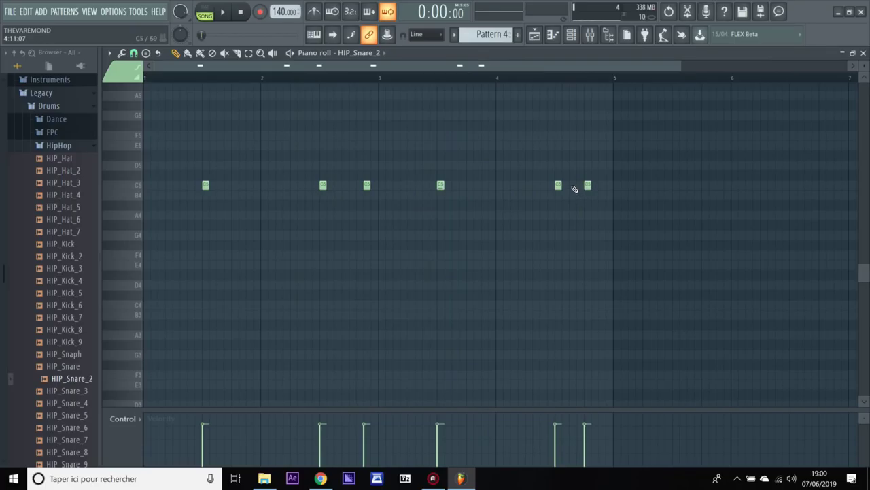
drag(580, 187, 587, 187)
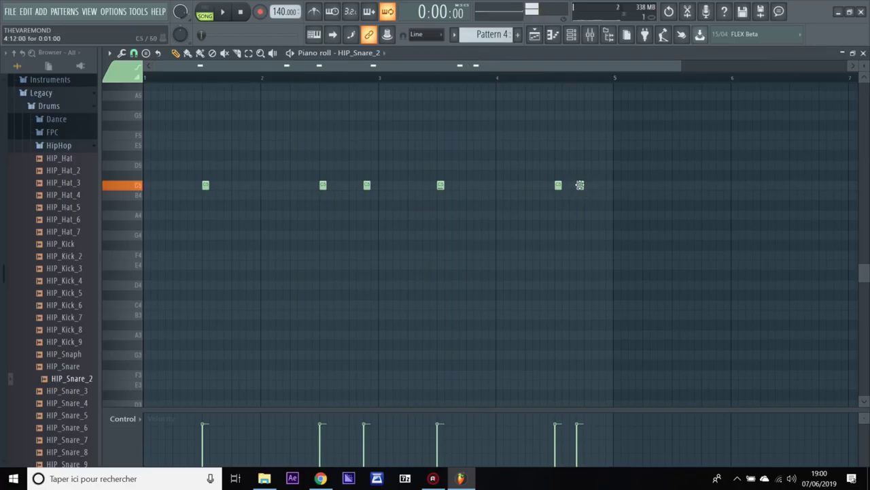
click(601, 185)
key(space)
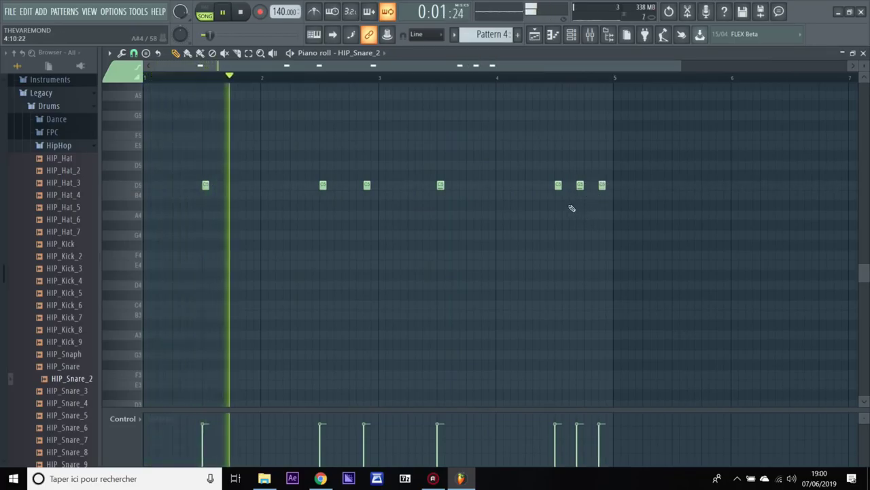
- Select all the snare notes and duplicate the four-bar phrase into bars 5 to 8
key(ctrl+a)
key(ctrl+b)
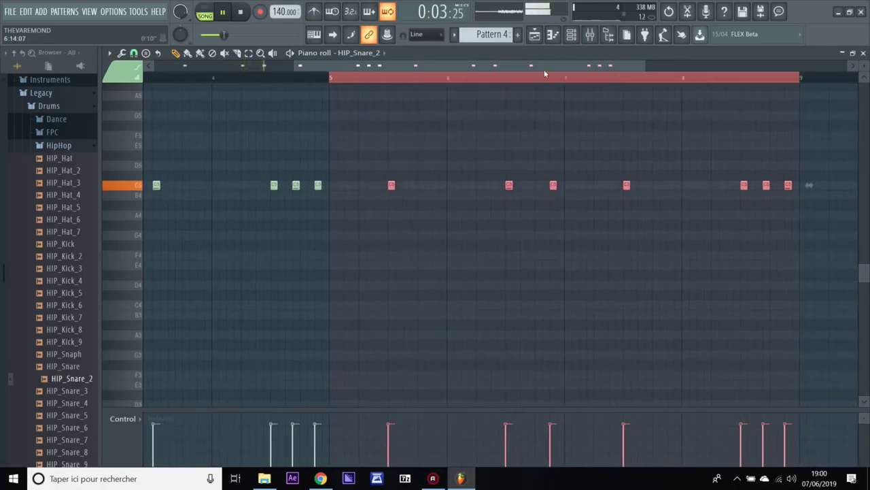
drag(544, 69, 358, 67)
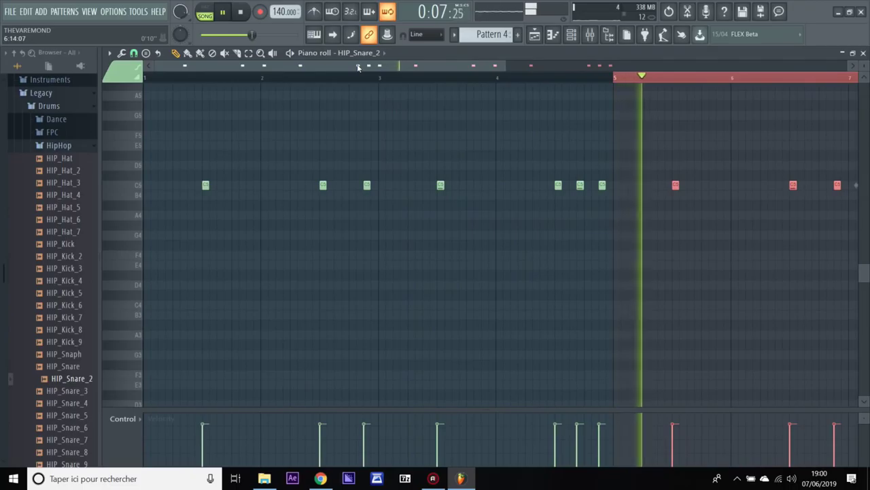
- Return to the playlist and lock the Snares track to its content
click(862, 54)
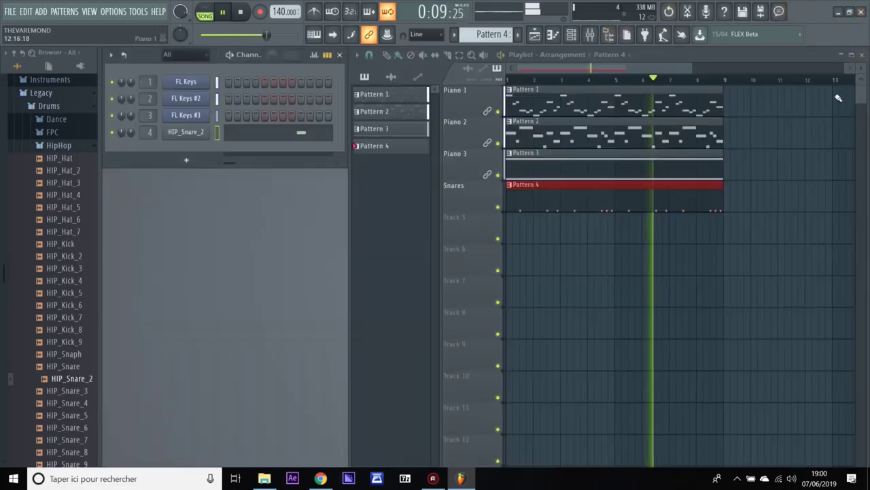
right_click(464, 182)
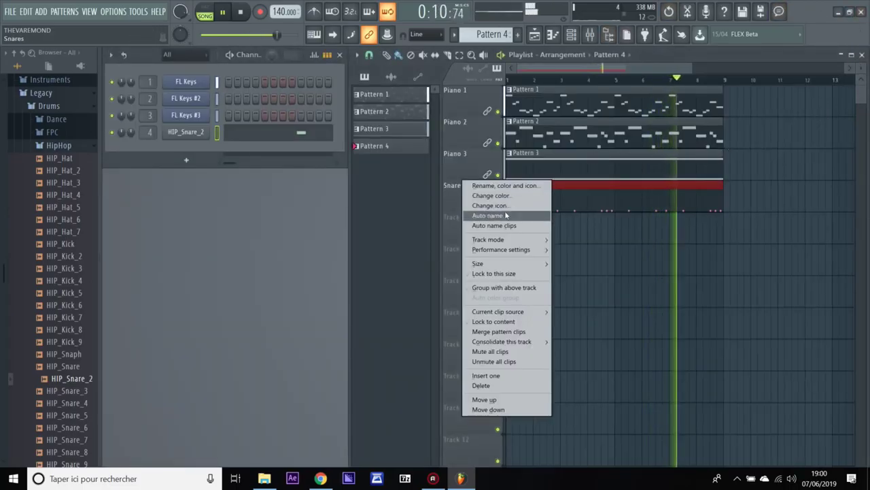
click(504, 322)
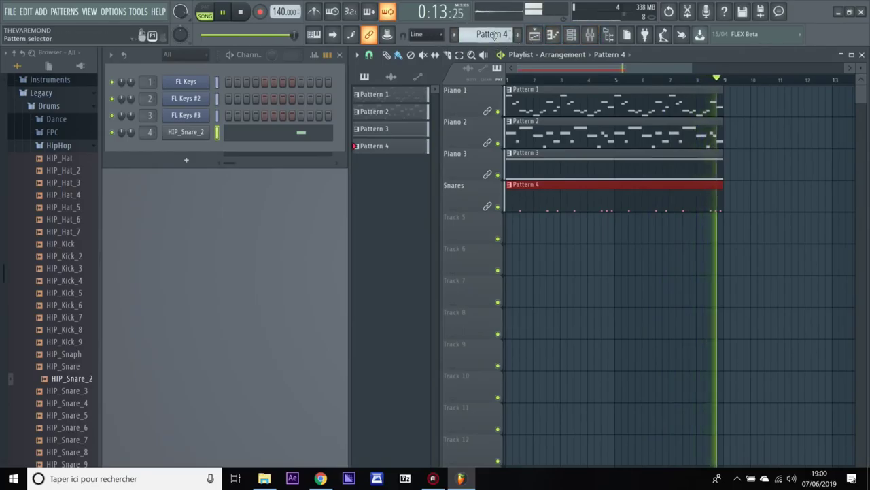
- Place a new Pattern 5 clip at the start of Track 5 and rename the track Hi Hats
click(518, 34)
click(519, 230)
drag(519, 230, 512, 230)
key(space)
right_click(445, 216)
click(514, 218)
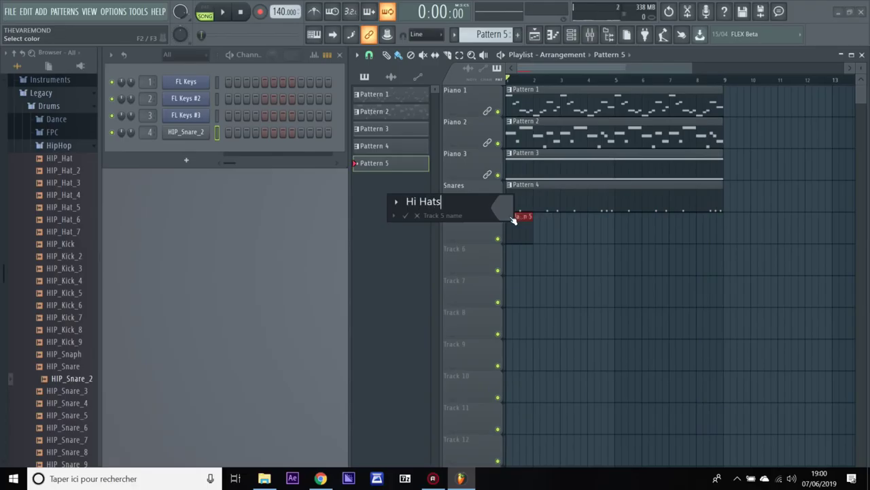
text(Hi Hats)
key(Return)
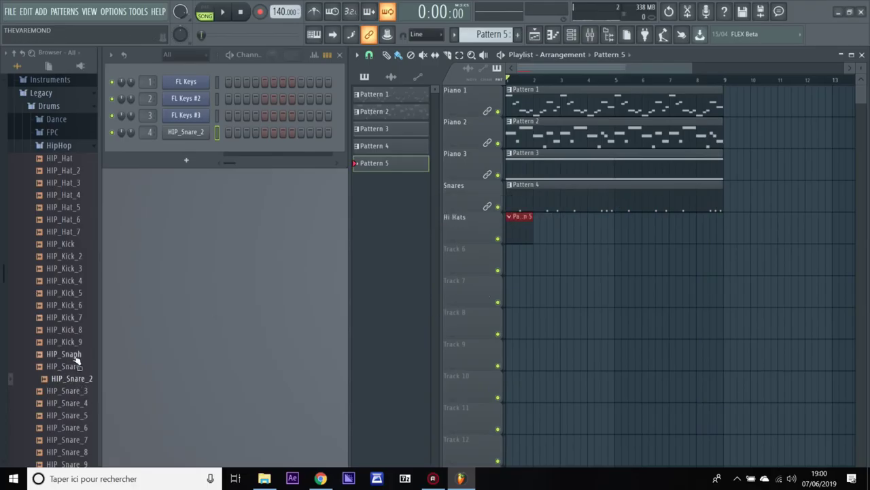
- Audition the HipHop hat samples HIP_Hat_7, HIP_Hat_6 and HIP_Hat_5, and add HIP_Hat_6 as a fifth channel
click(72, 235)
click(75, 222)
click(76, 209)
click(76, 220)
drag(76, 219, 190, 160)
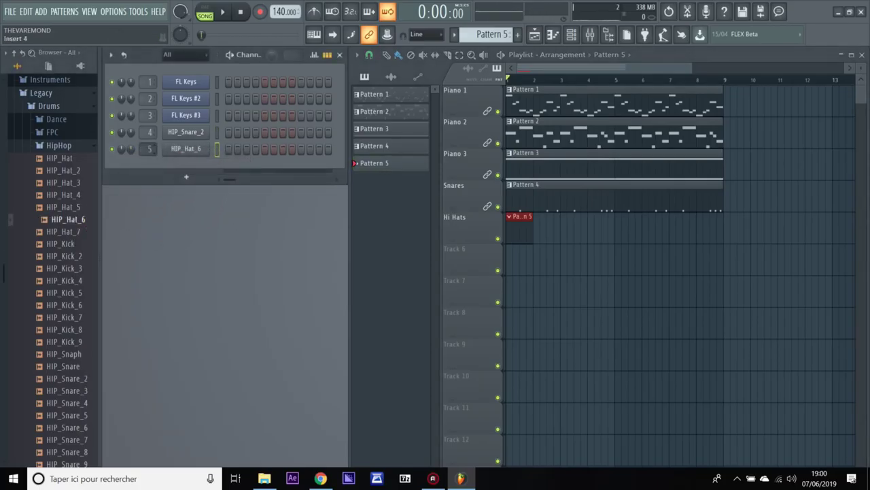
- Open the piano roll for HIP_Hat_6 and place a one-step C5 note at the start of bar 1
right_click(182, 150)
click(219, 146)
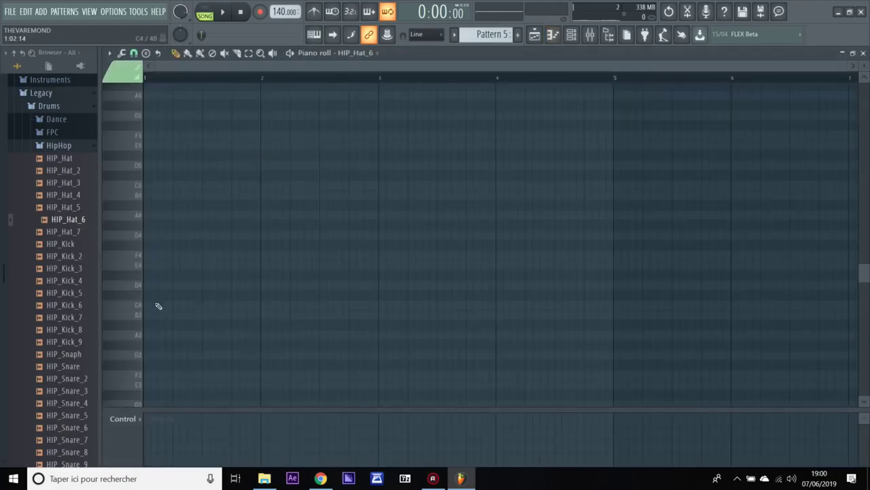
click(147, 185)
drag(845, 65, 488, 66)
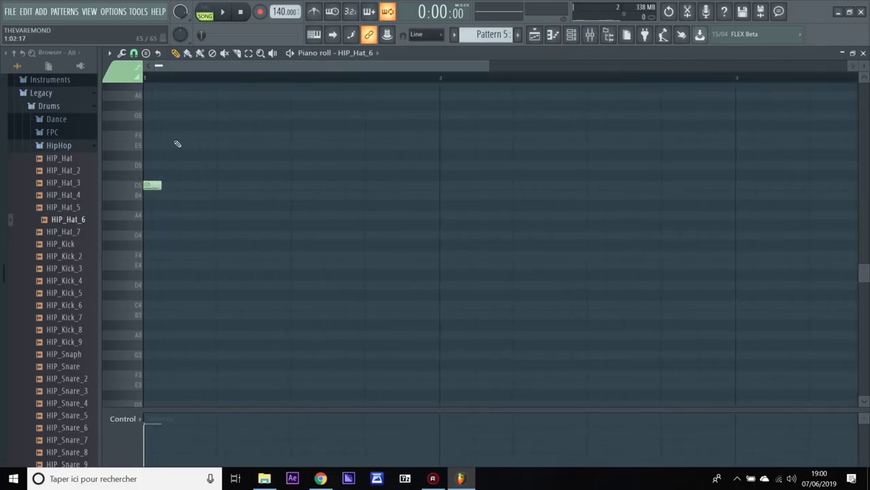
- Set the snap to 1/6 step and fill the first step of bar 1 with six 1/6-step C5 hat notes
click(134, 54)
click(145, 116)
drag(145, 185, 149, 186)
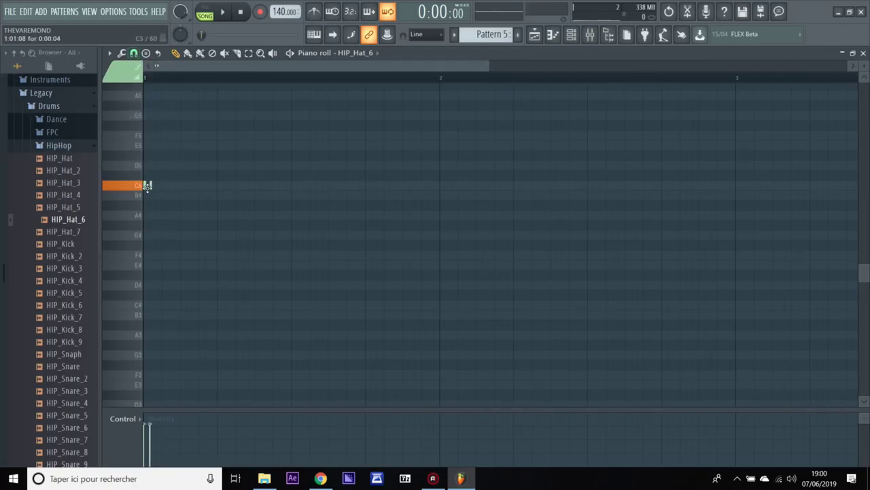
click(150, 187)
click(156, 187)
click(156, 188)
click(160, 187)
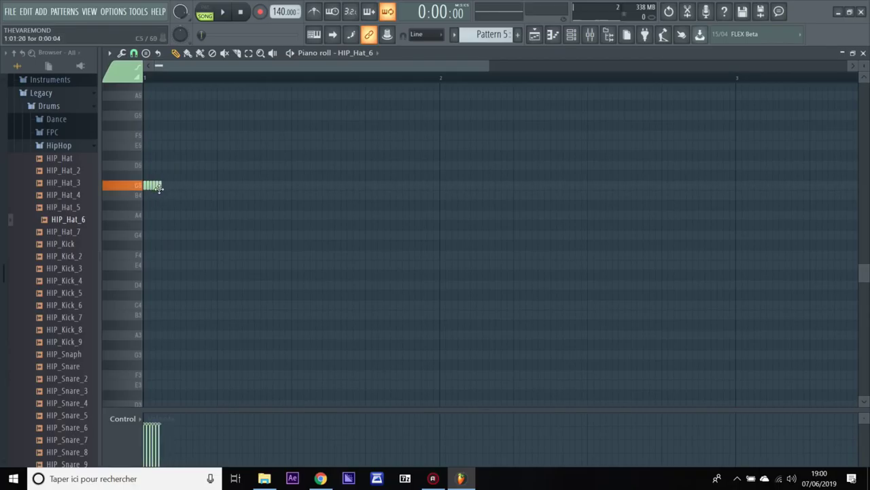
- Set the snap to 1/4 beat, place C5 hats at steps 3, 5, 7, 8, 9, 11, 13 and 15 of bar 1, and play them back
click(134, 53)
click(150, 175)
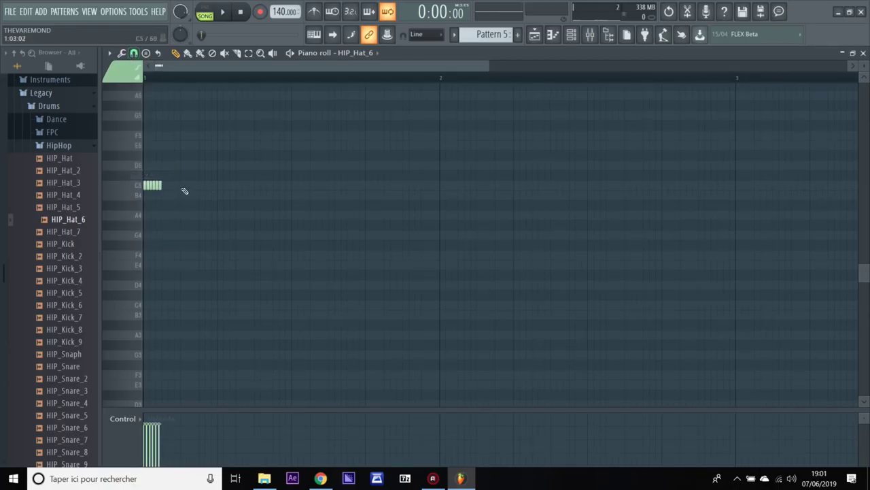
click(219, 186)
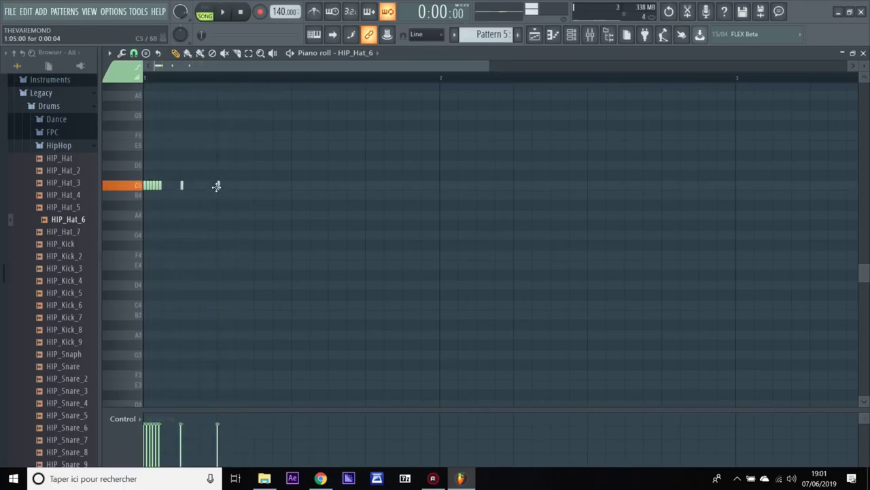
click(293, 187)
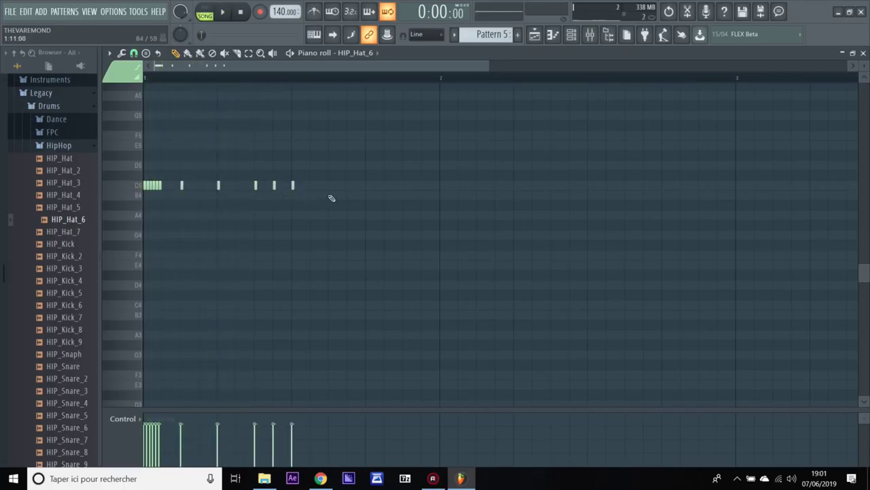
click(404, 187)
key(space)
key(space)
key(space)
key(space)
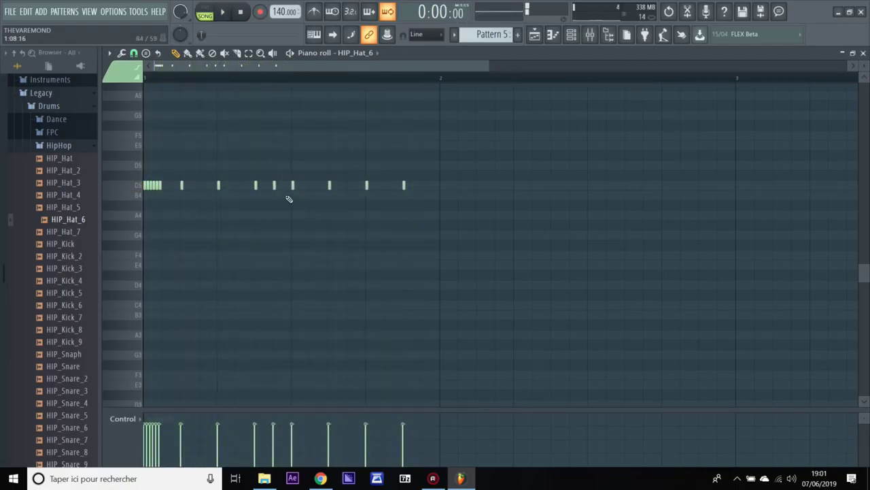
key(space)
key(space)
- Move the hat notes at steps 11, 13 and 15 of bar 1 down to F4 and play the result
drag(330, 186, 331, 255)
drag(366, 188, 367, 255)
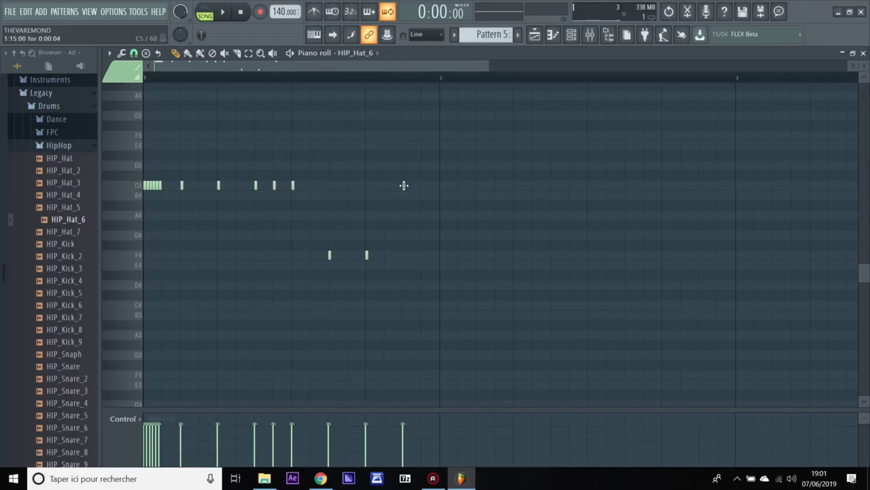
drag(403, 186, 404, 255)
key(space)
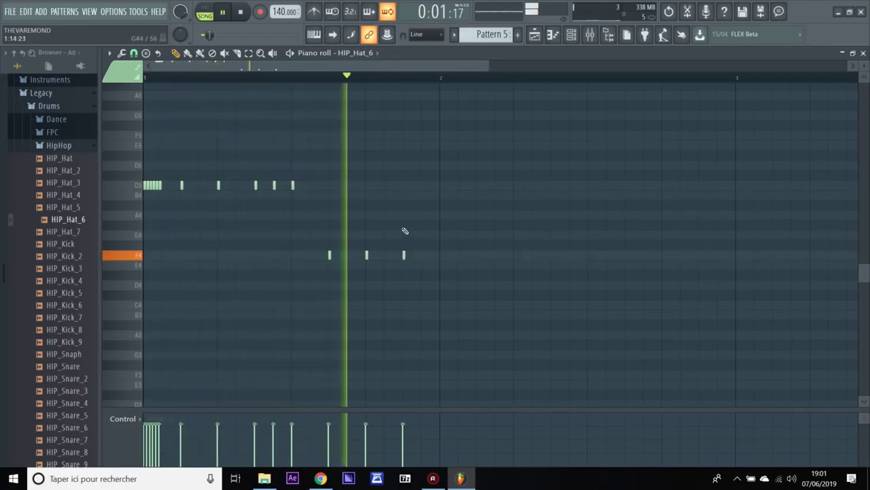
key(space)
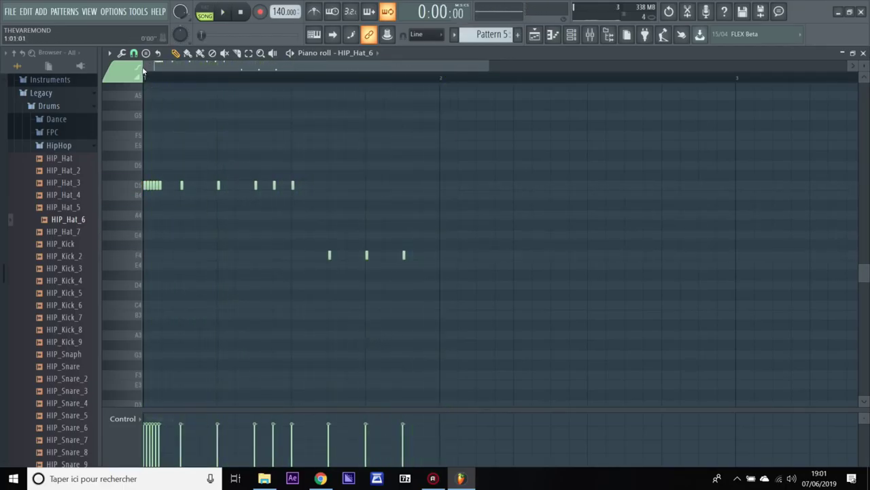
- Place short C5 hat notes in bar 2 at steps 1 to 5, step 7 and steps 9 to 12
click(441, 186)
click(457, 185)
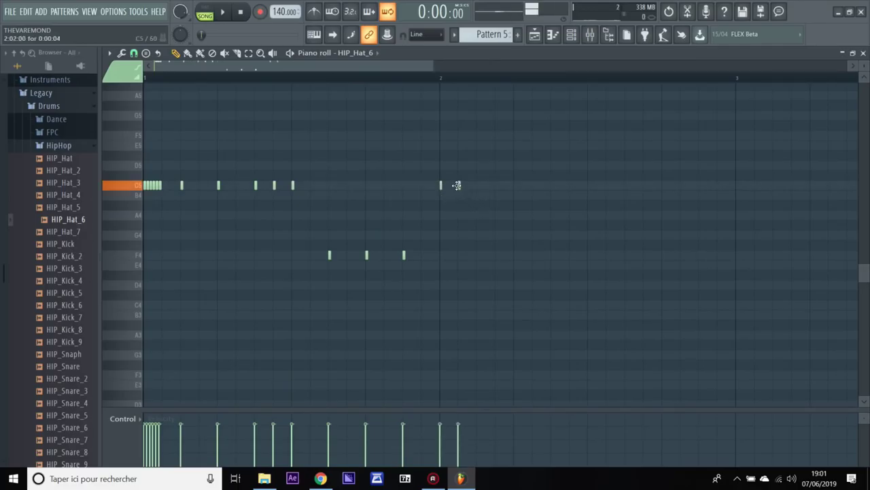
click(477, 186)
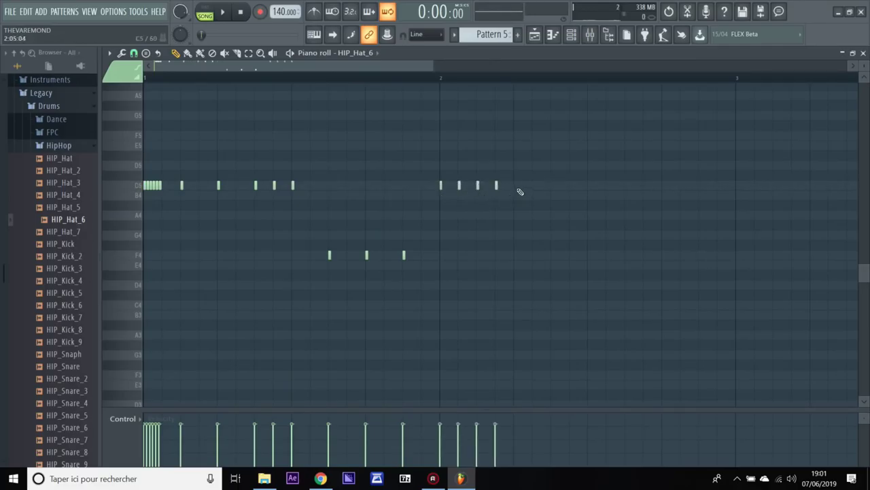
click(553, 186)
key(space)
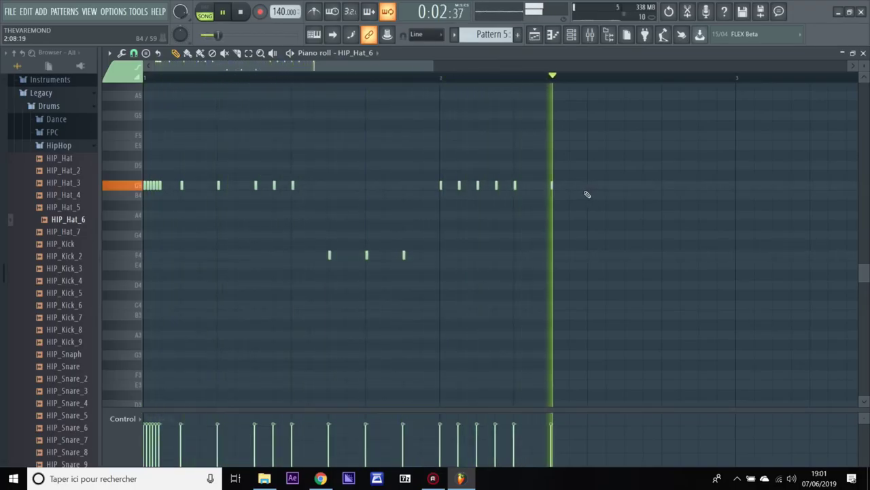
key(space)
click(586, 186)
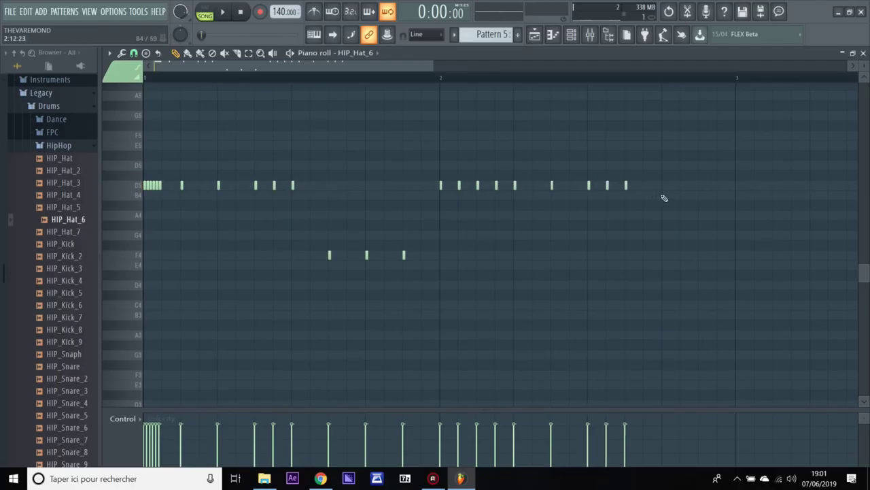
- Set the snap to 1/6 step and fill steps 11 and 12 of bar 2 with a continuous roll of 1/6-step C5 hat notes
click(146, 53)
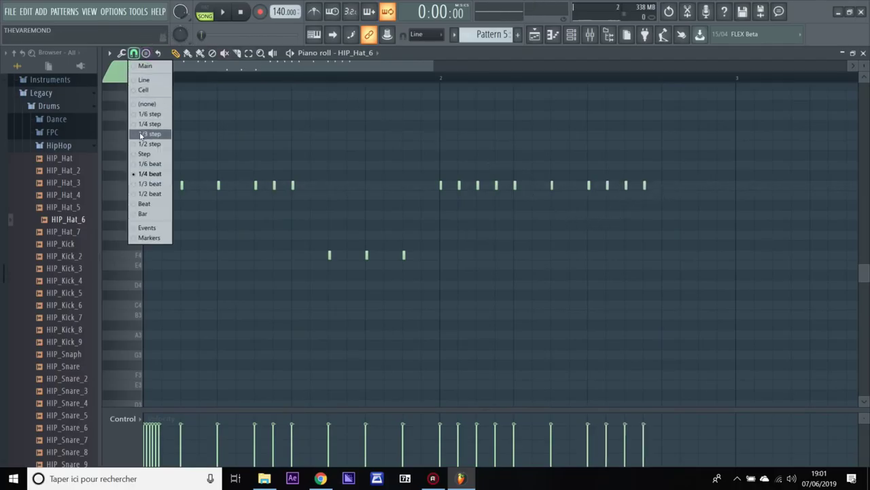
click(155, 112)
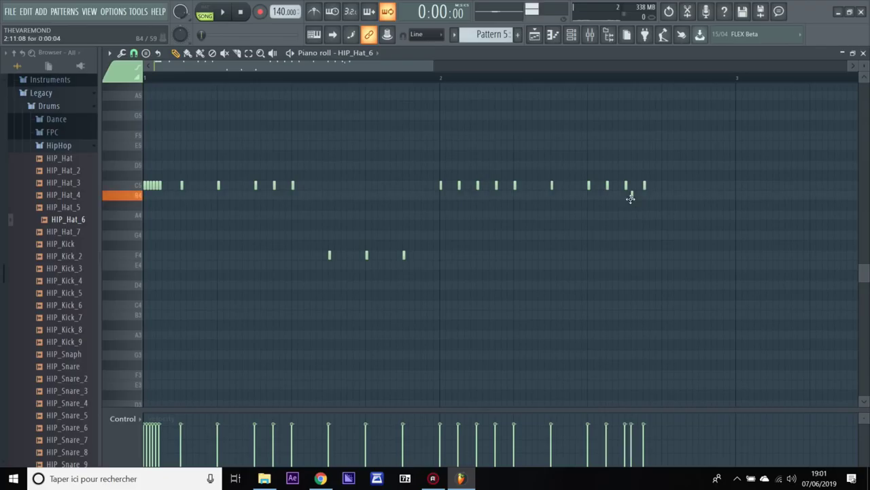
click(630, 189)
click(631, 184)
mouse_move(646, 189)
mouse_down()
mouse_move(636, 189)
mouse_move(644, 190)
mouse_up()
click(639, 189)
click(649, 189)
click(651, 188)
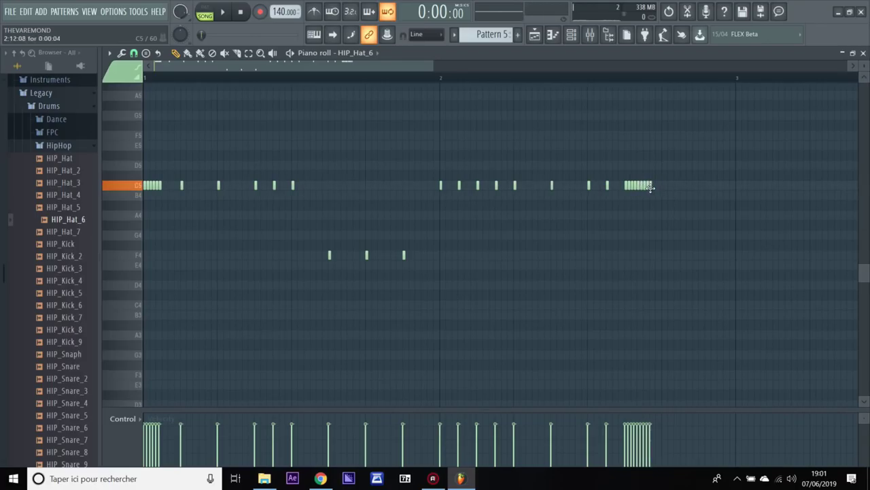
click(655, 188)
click(653, 189)
click(657, 188)
click(661, 188)
- Play back the hi-hat pattern and delete the C5 note at step 10 of bar 2, just before the roll
key(space)
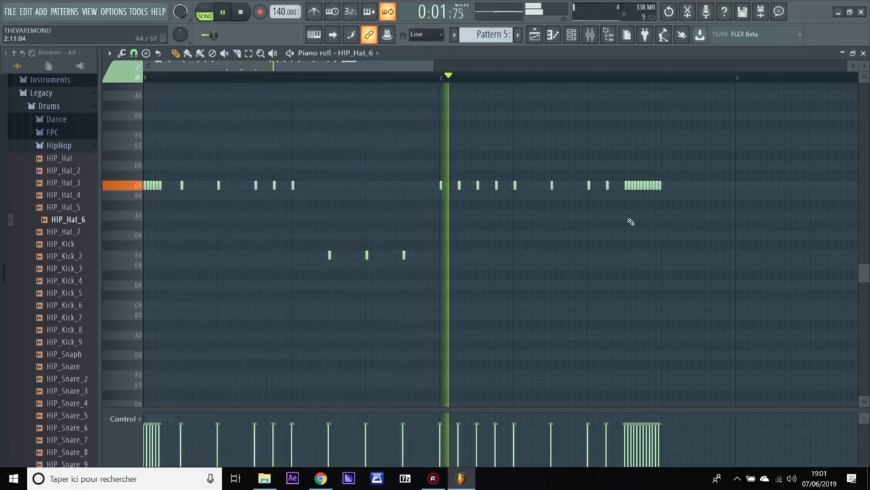
key(space)
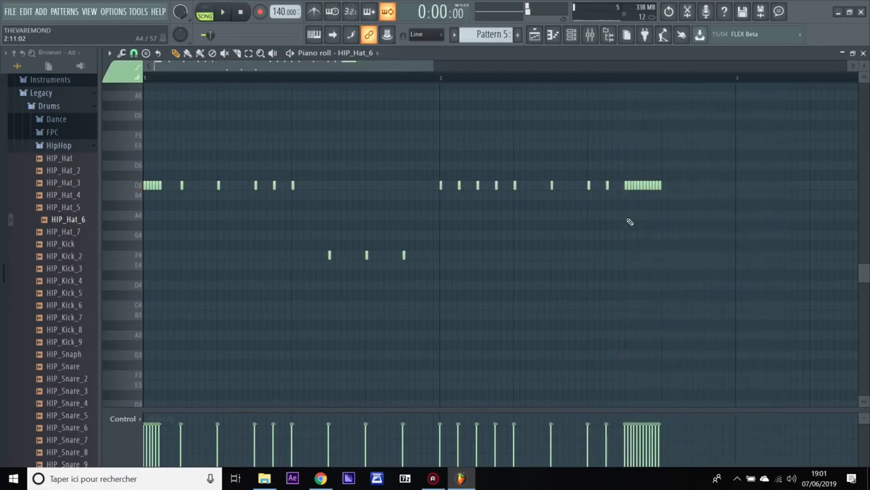
right_click(607, 186)
key(space)
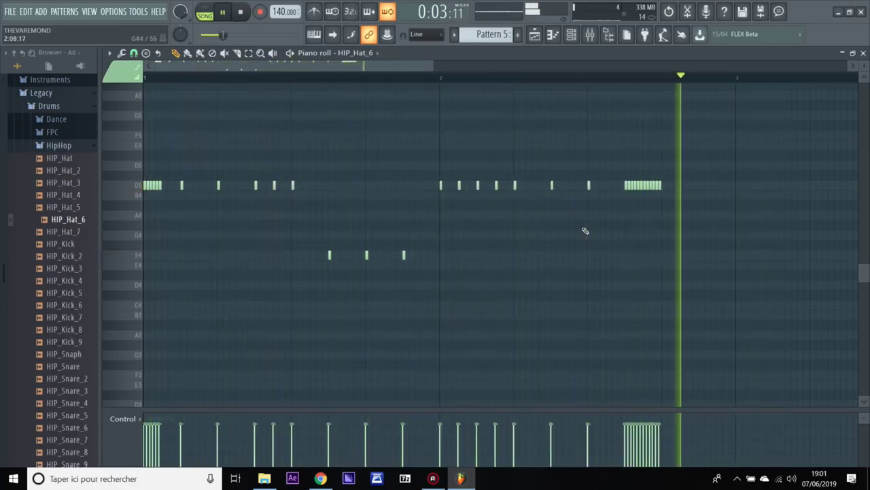
key(space)
key(space)
key(space)
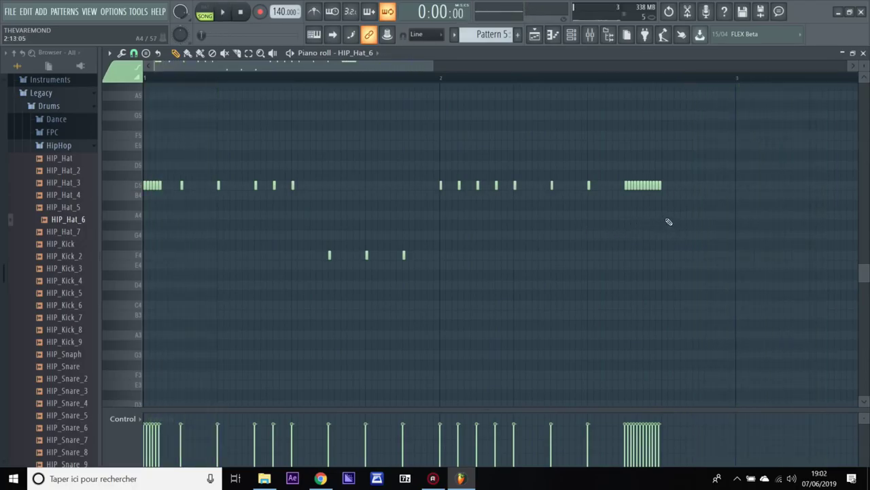
- Place six short hat notes descending through A4, G4, F4, E4, D4 and C4 after the roll in bar 2 and play them
click(662, 215)
click(688, 255)
click(700, 265)
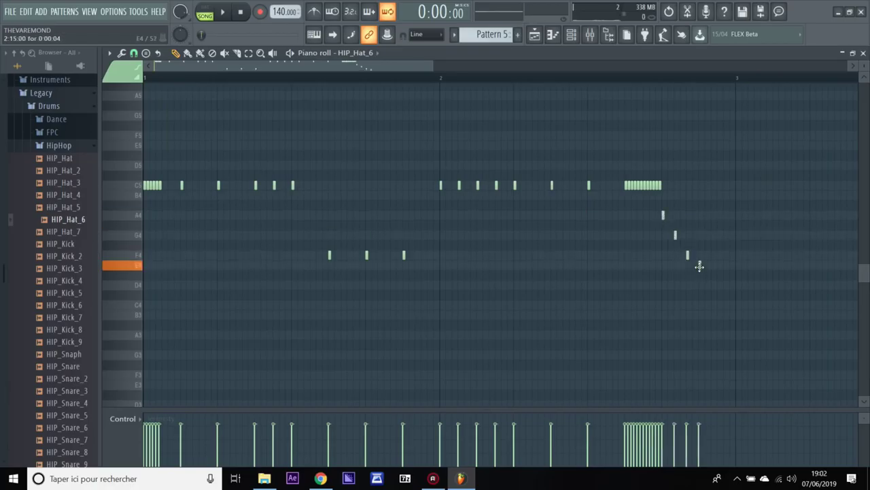
click(725, 305)
key(space)
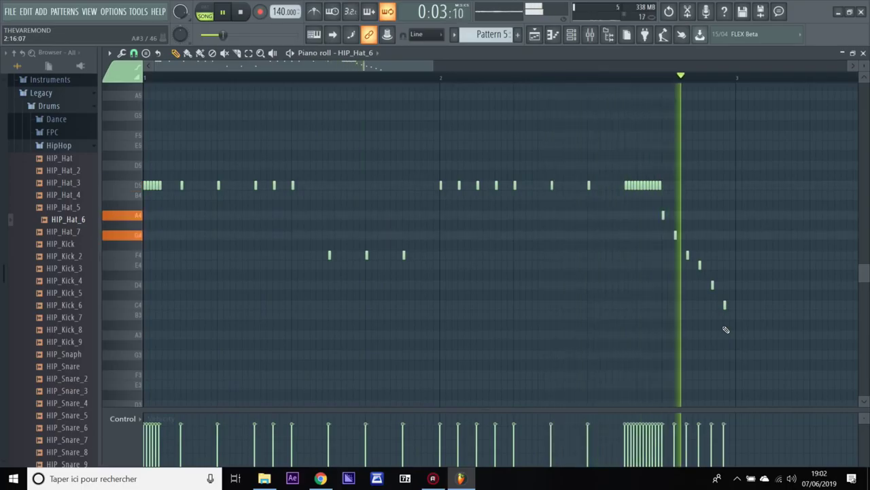
key(space)
- Rework the descending hat run into A4, G4, E4 and D4 notes on steps 13 to 16 of bar 2 and play it back
drag(676, 235, 682, 234)
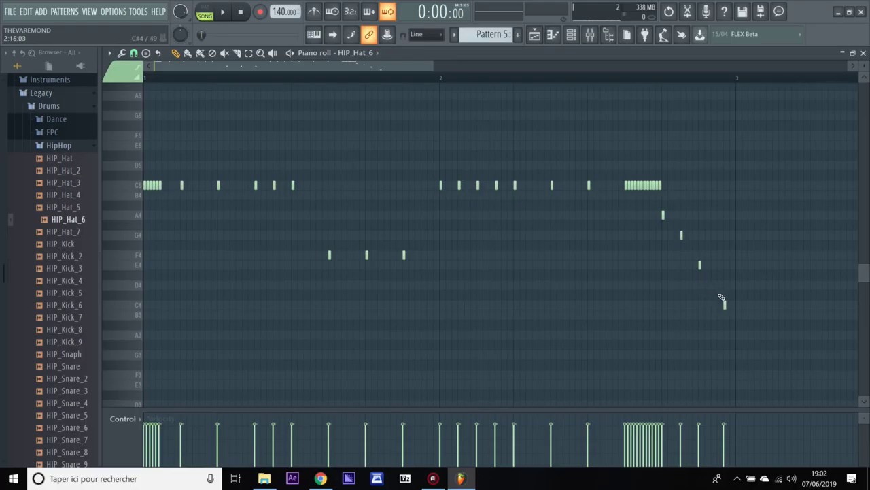
drag(724, 306, 718, 285)
key(space)
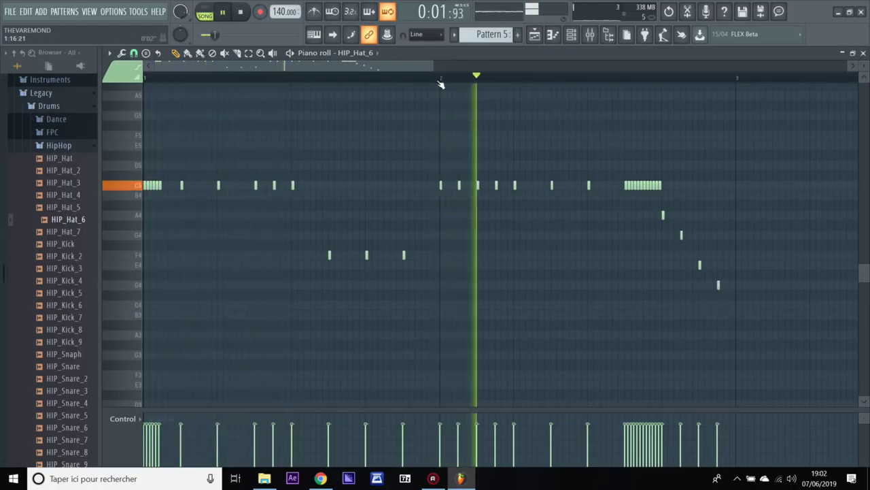
key(space)
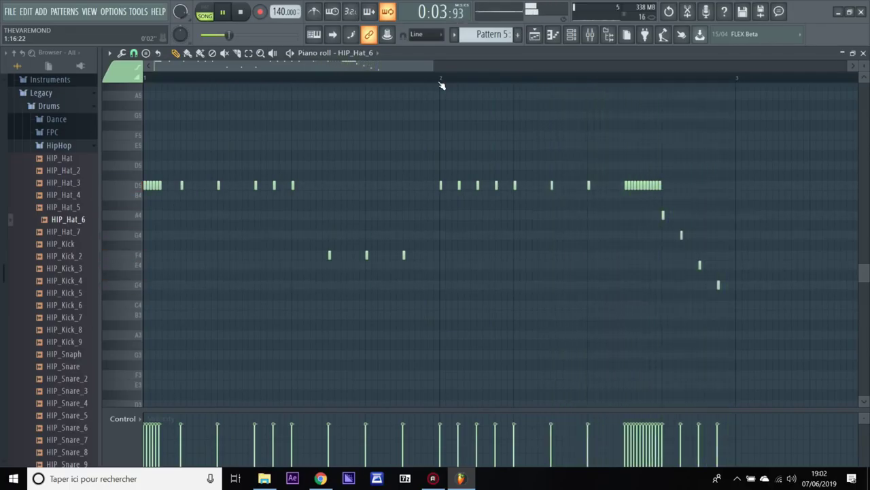
key(space)
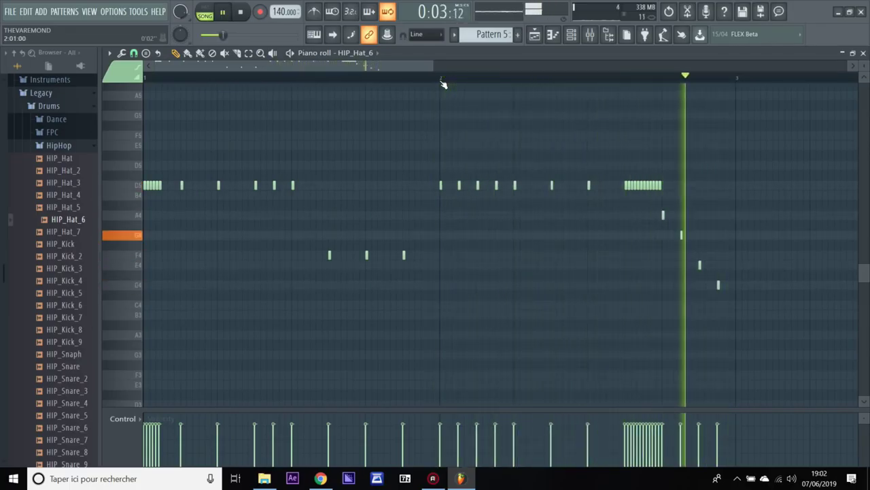
key(space)
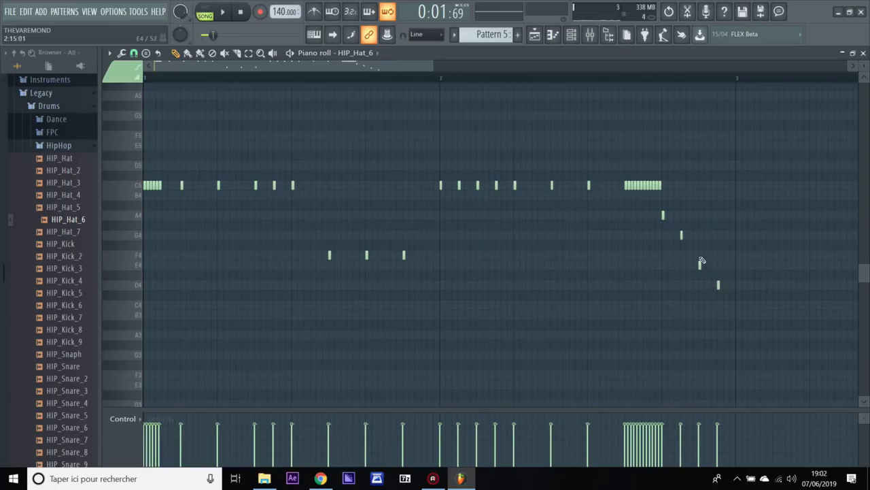
- Set the snap to 1/4 beat, play the pattern, and place C5 hat notes at steps 1 and 2 of bar 3
click(134, 53)
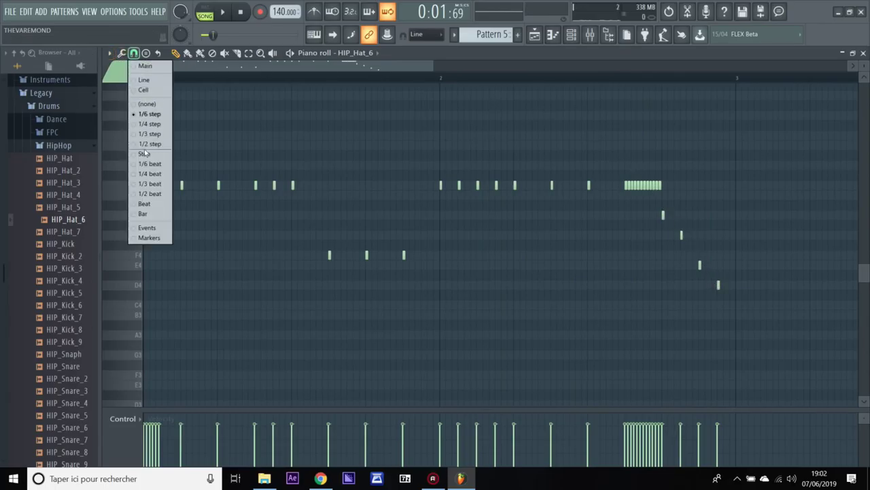
click(148, 172)
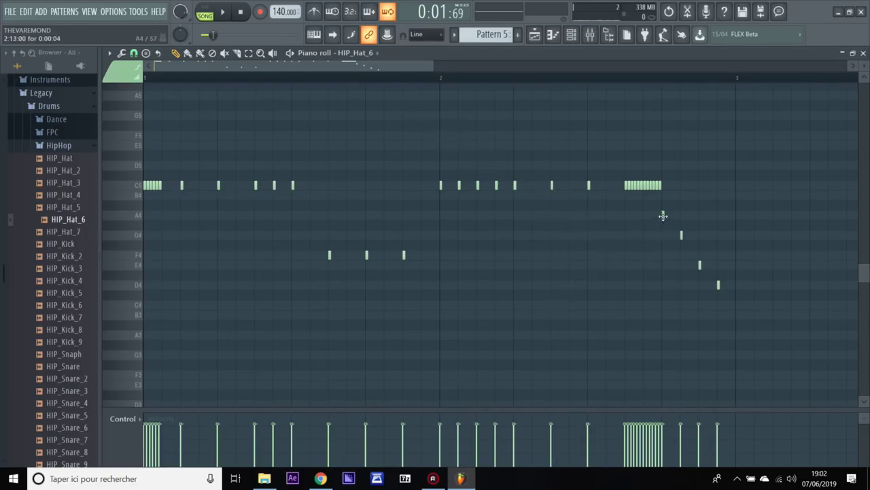
key(space)
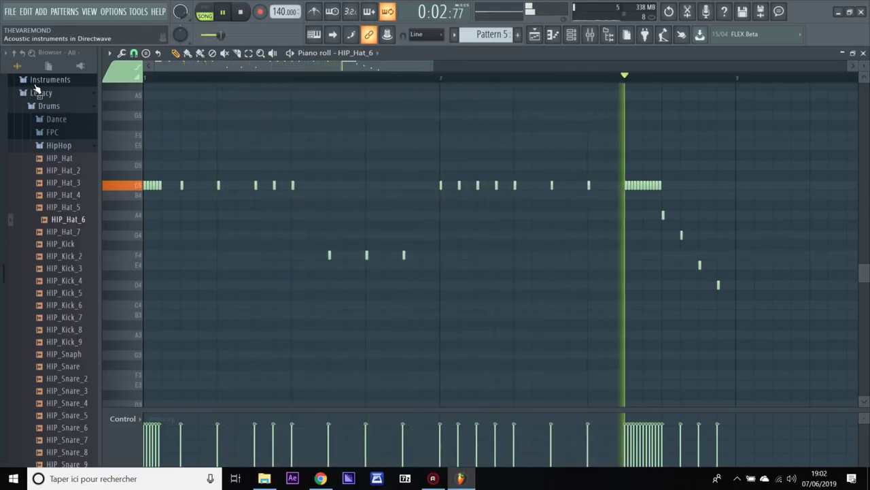
key(space)
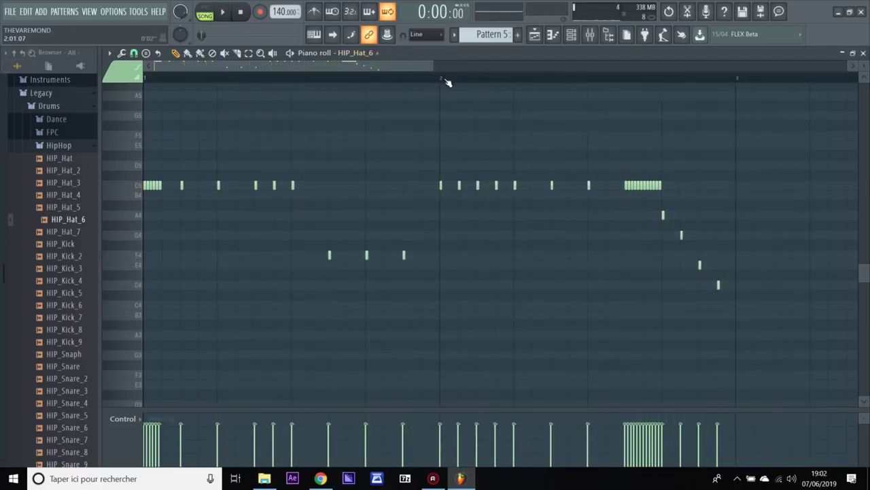
click(739, 187)
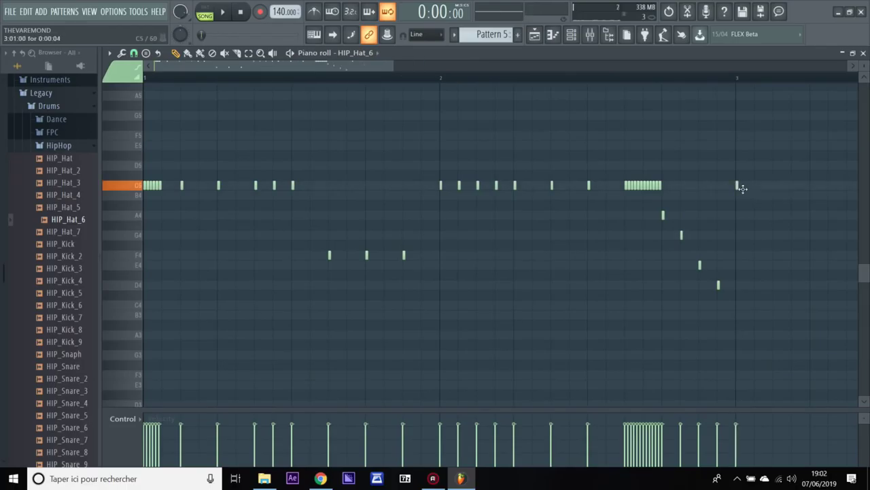
click(755, 187)
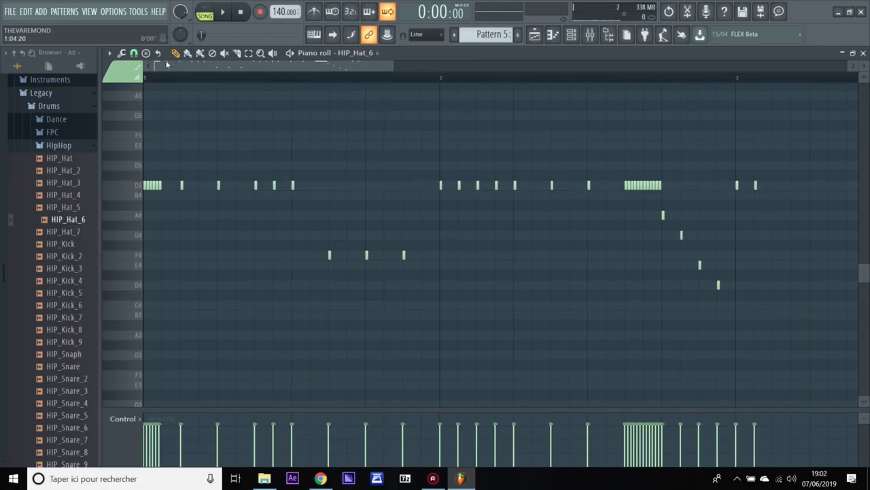
- Switch to a finer snap, replace the bar 3 hats with four-note 1/6-step C5 bursts at steps 1 and 3, and play them
click(134, 52)
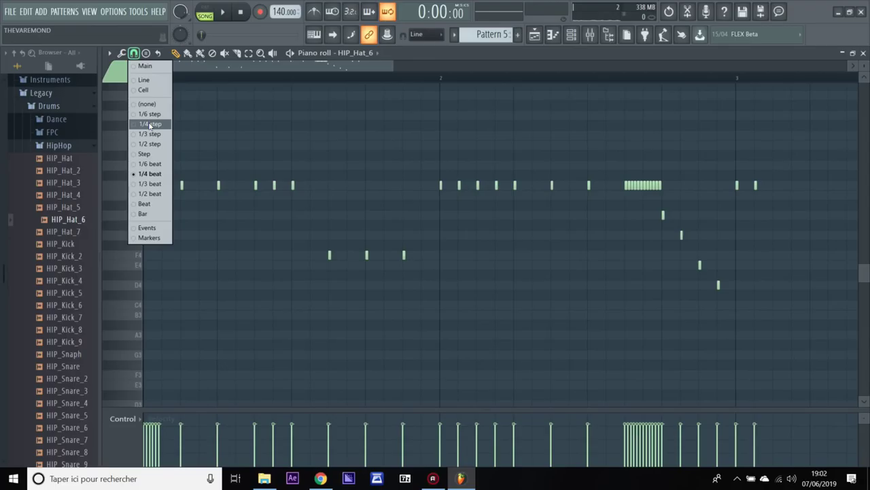
click(149, 124)
drag(756, 188, 747, 189)
click(776, 188)
drag(781, 188, 780, 188)
click(785, 188)
key(space)
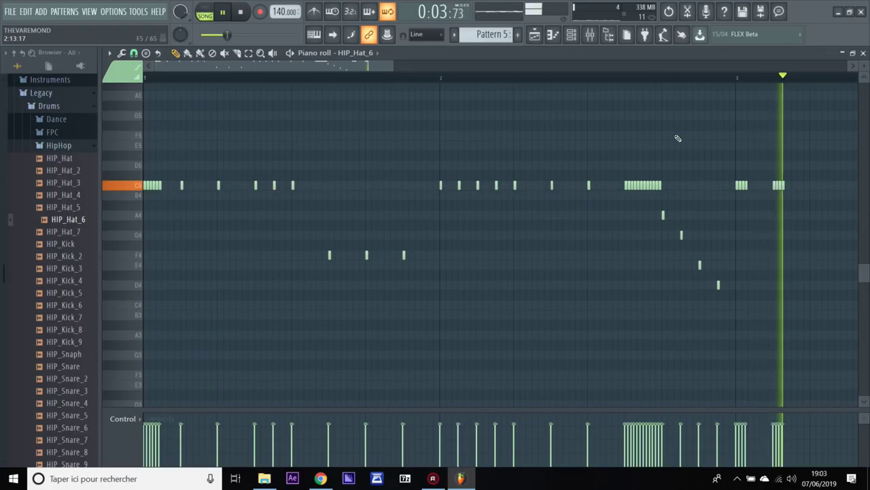
key(space)
- Raise the first four-note hat burst of bar 3 to F5 and lower the second burst to G4
drag(368, 66, 490, 73)
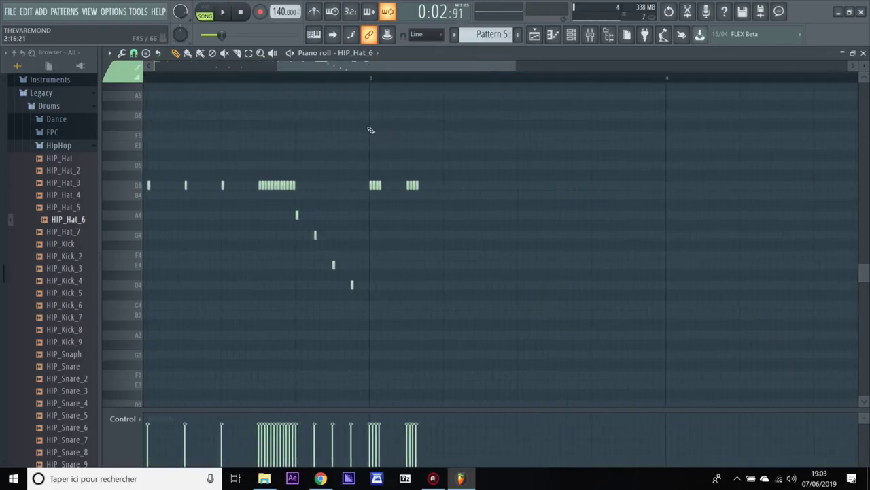
drag(376, 80, 382, 84)
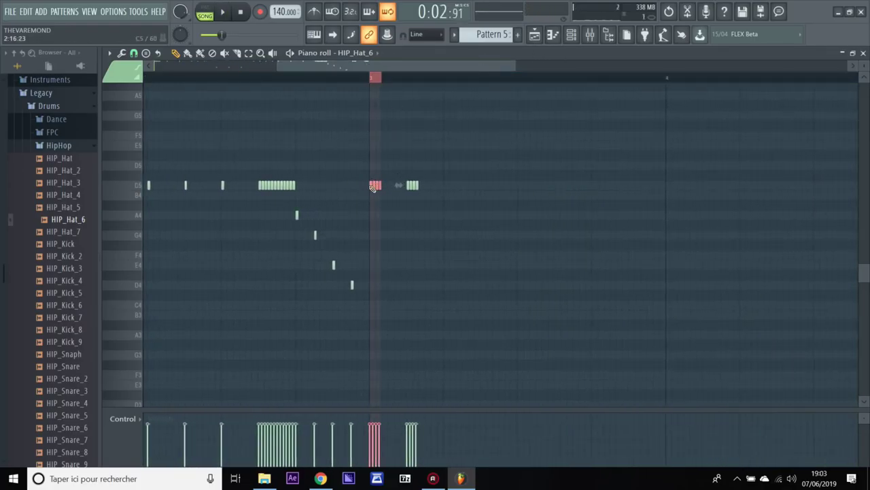
drag(371, 185, 373, 137)
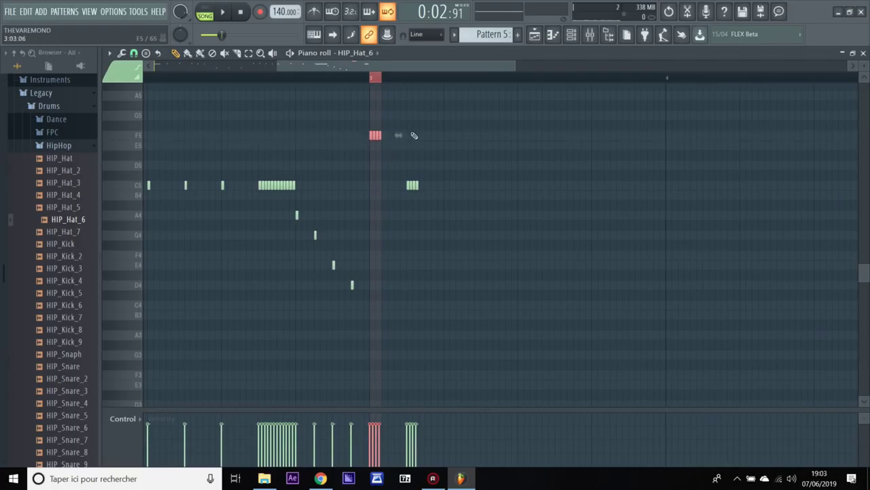
drag(404, 82, 425, 81)
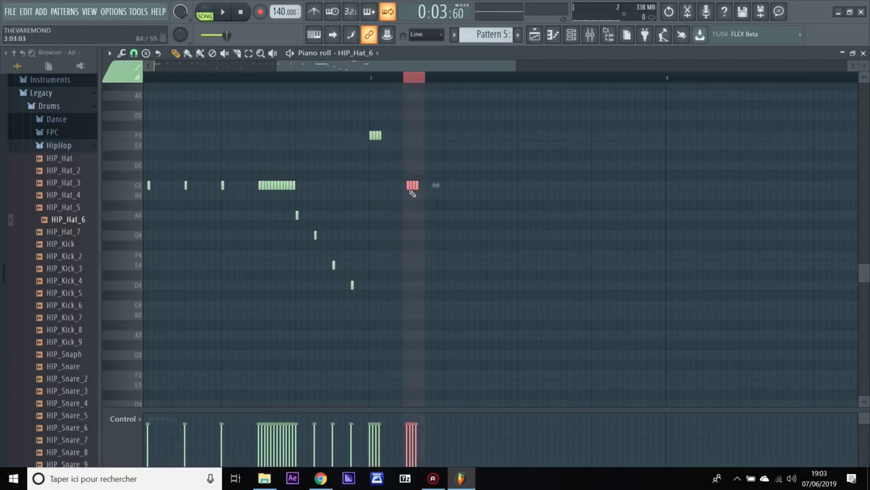
drag(409, 187, 407, 242)
click(331, 82)
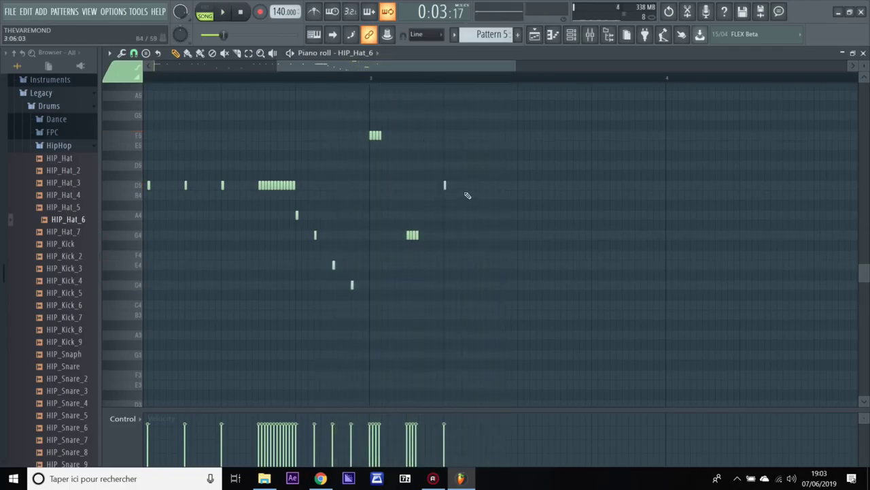
- Place a C5 hat note at step 5 of bar 3, fill steps 7 and 8 with a 1/6-step C5 roll, and play it
key(space)
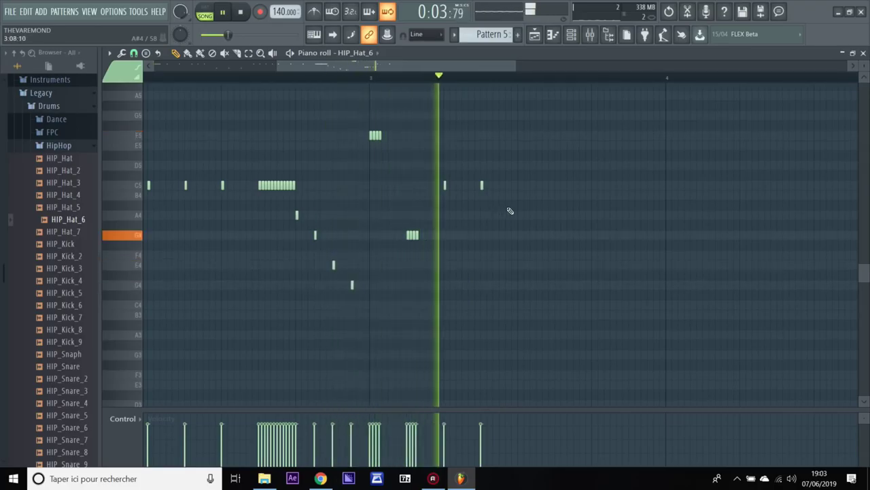
key(space)
click(518, 185)
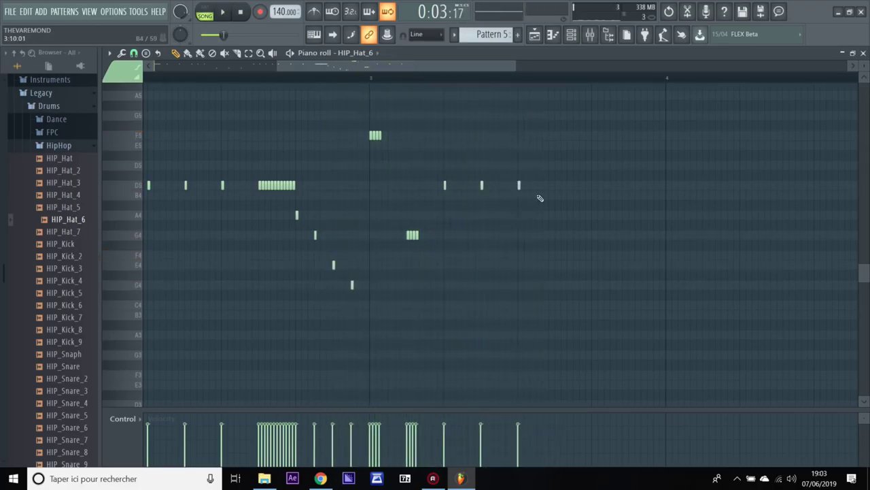
mouse_move(518, 185)
mouse_down()
mouse_move(481, 187)
mouse_move(512, 189)
mouse_up()
drag(519, 189, 515, 189)
key(space)
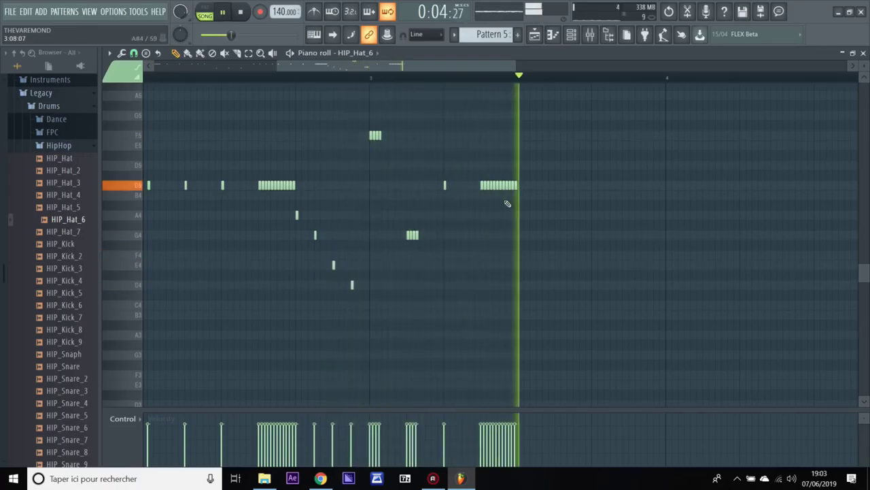
- Add C5 hat notes at steps 11, 13 and 15 of bar 3 and play back the bar
key(space)
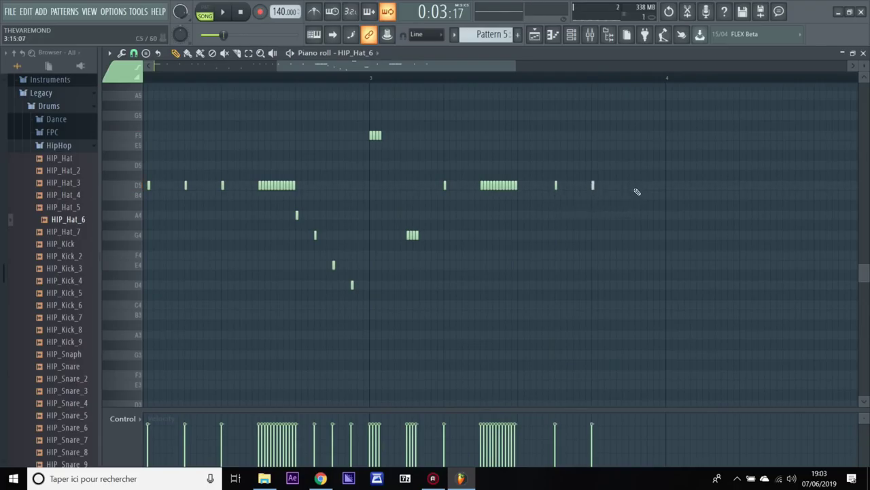
key(space)
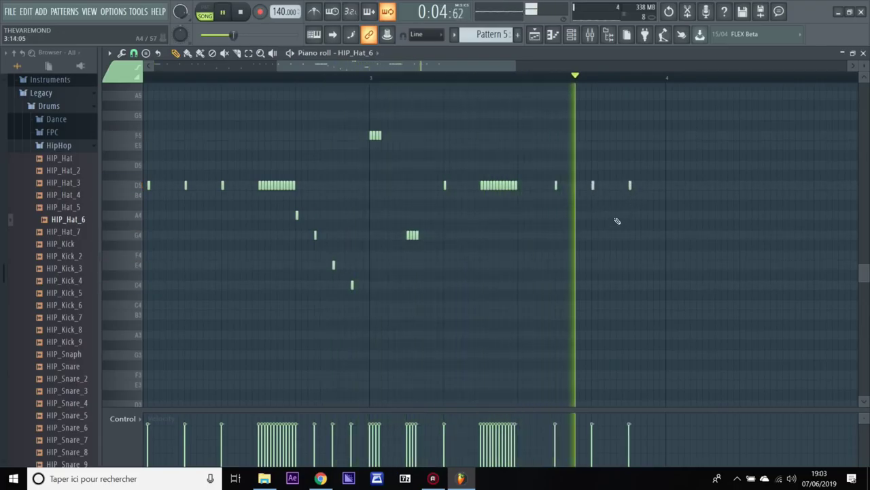
key(space)
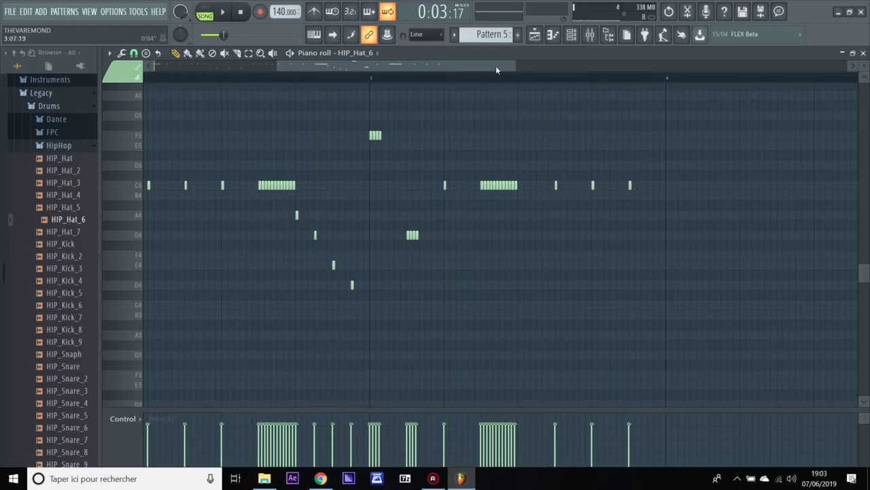
- Fill step 1 of bar 4 with a roll of six 1/6-step C5 hat notes
drag(496, 67, 582, 71)
click(413, 187)
drag(421, 188, 420, 189)
click(416, 188)
drag(430, 188, 427, 187)
click(435, 187)
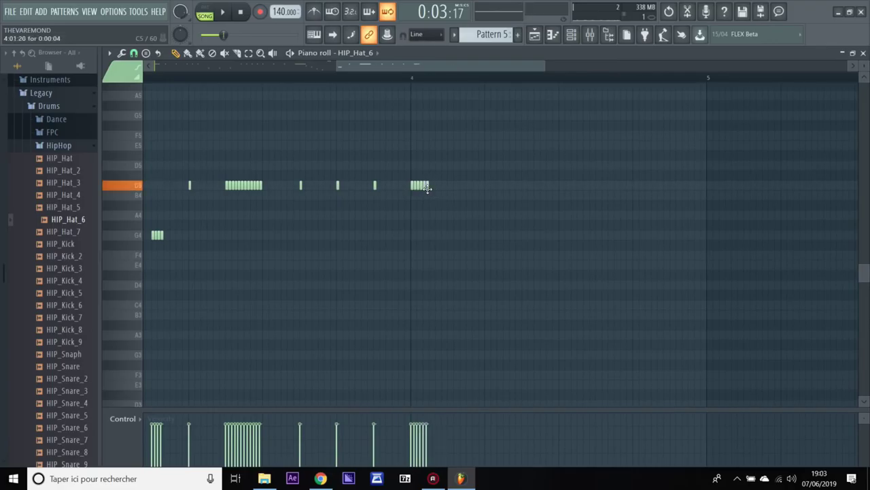
- Fill step 3 of bar 4 with six F4 hat notes and place four evenly spaced A4 notes starting at step 5
click(449, 238)
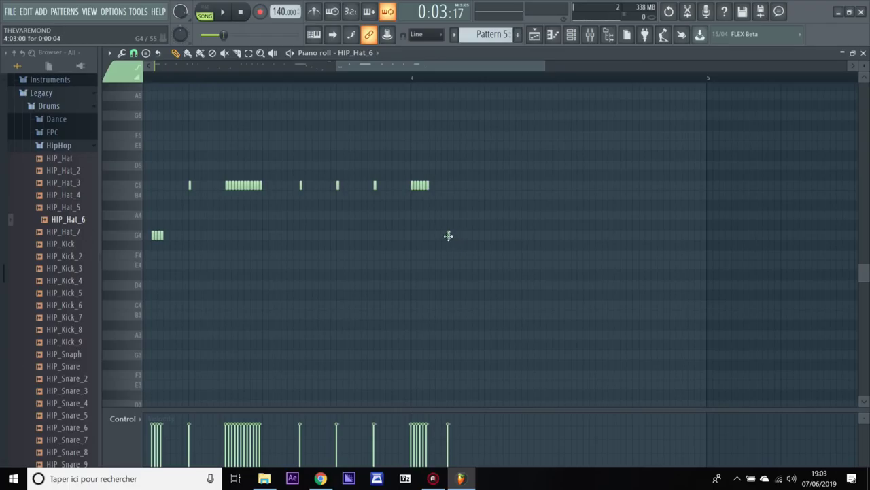
drag(449, 236, 456, 259)
click(463, 259)
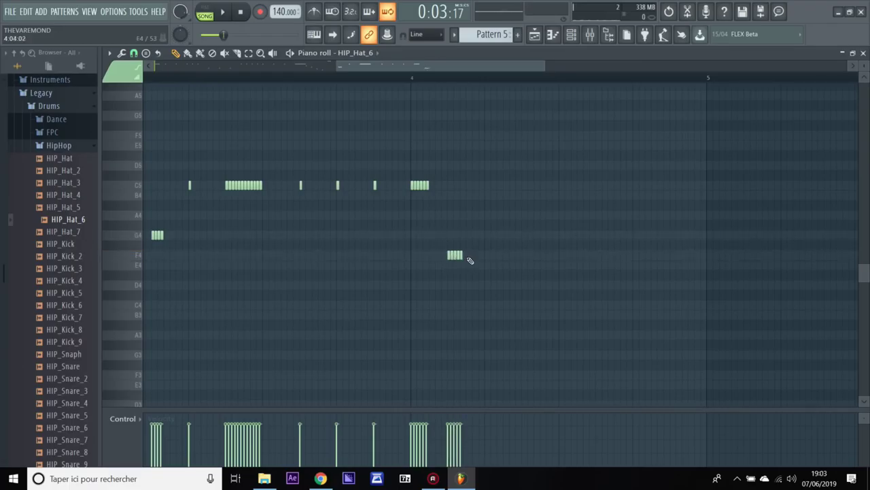
click(469, 256)
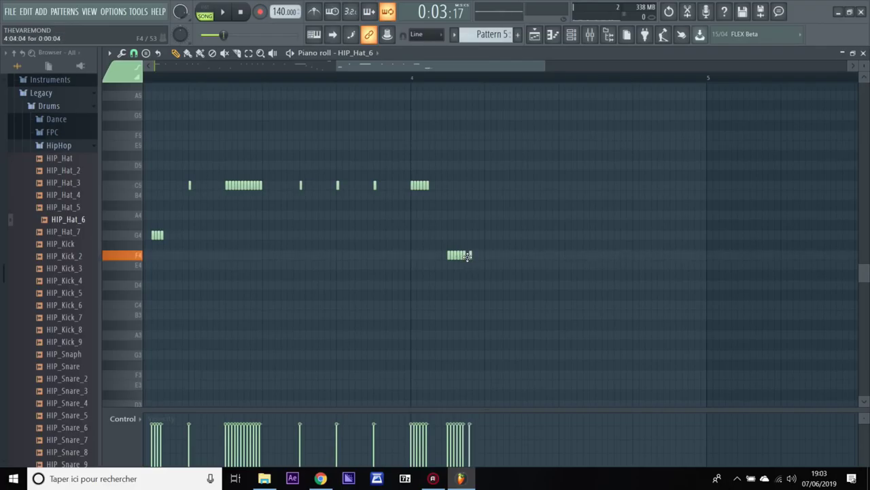
right_click(469, 255)
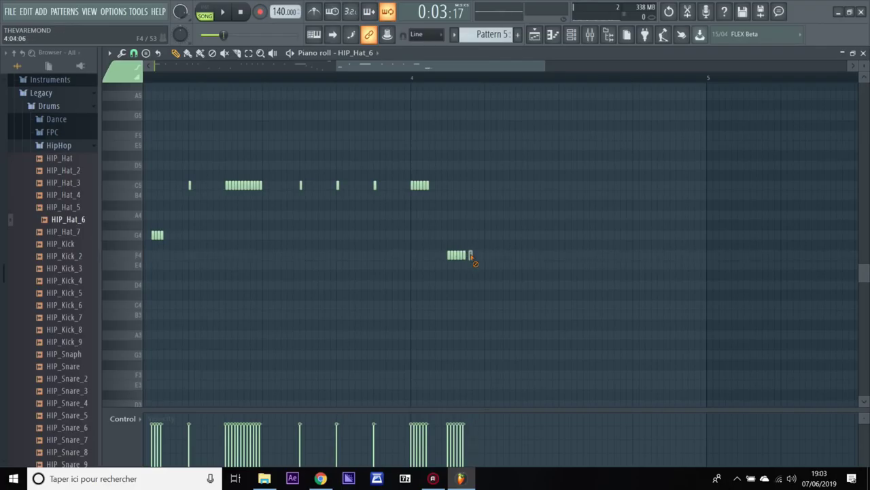
click(498, 215)
click(522, 216)
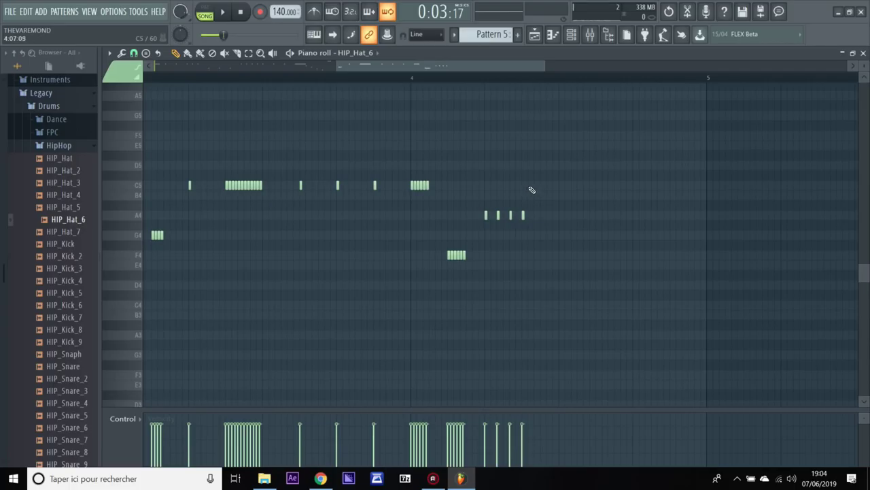
- Add a 1/6-step C5 hat roll after the A4 notes up to the end of step 8 in bar 4 and play the pattern
click(534, 187)
click(539, 187)
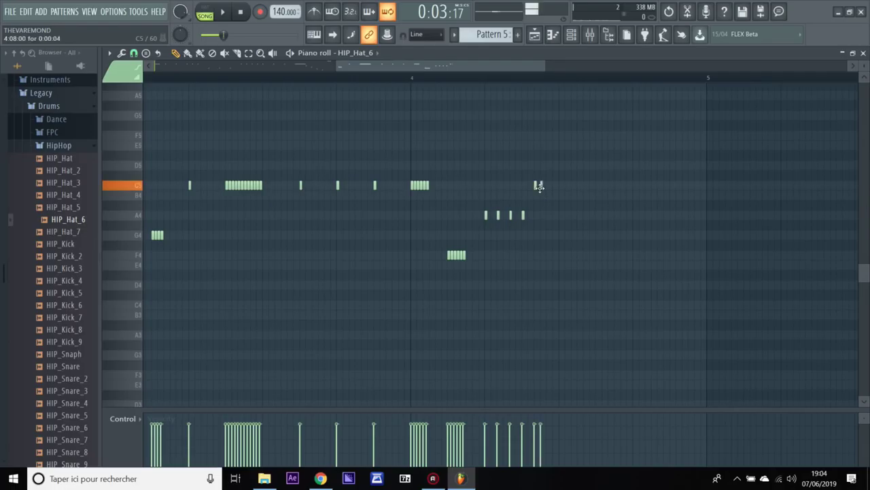
click(541, 187)
click(544, 188)
click(546, 188)
click(549, 187)
click(553, 188)
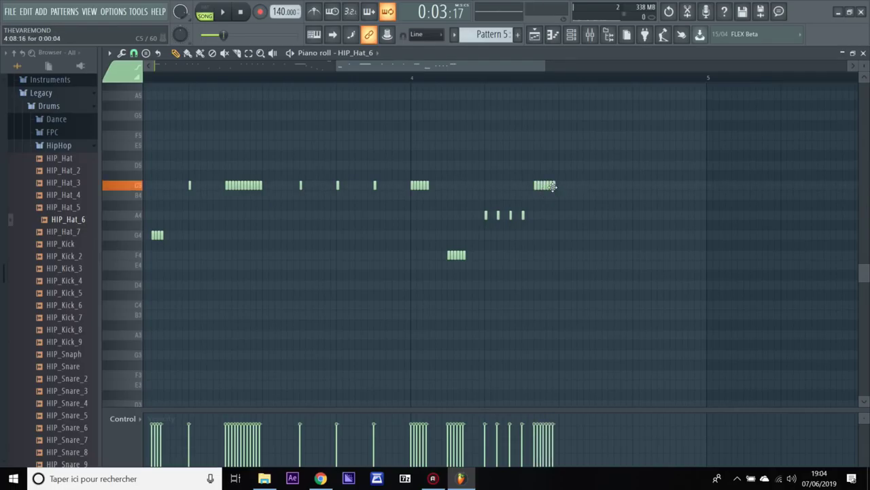
click(559, 189)
right_click(559, 187)
key(space)
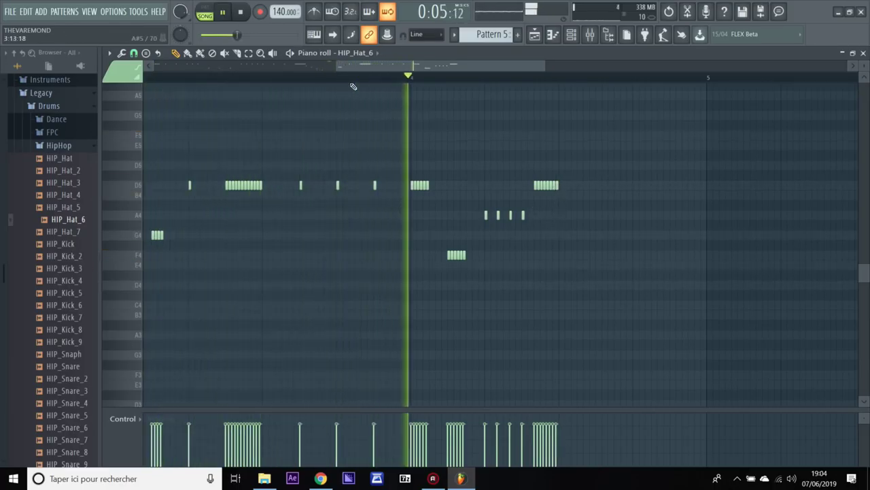
- Add C5 hat notes at steps 11, 13 and 15 of bar 4 and play back the bar
key(space)
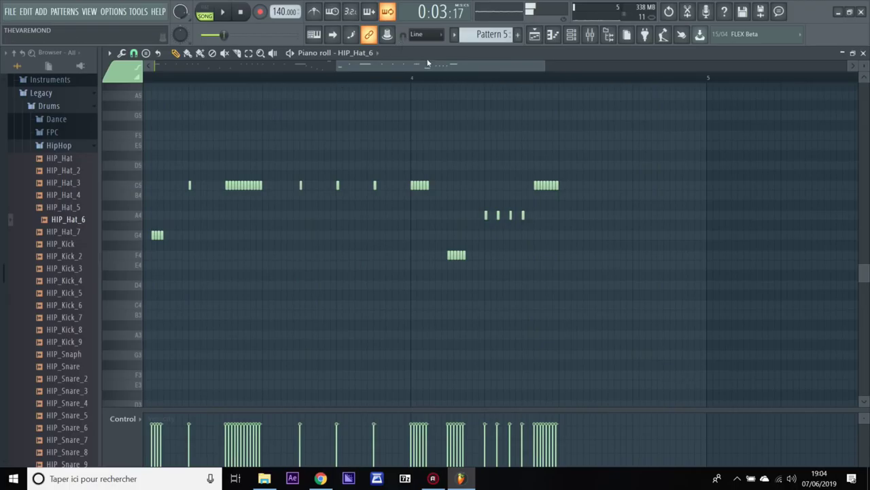
click(591, 186)
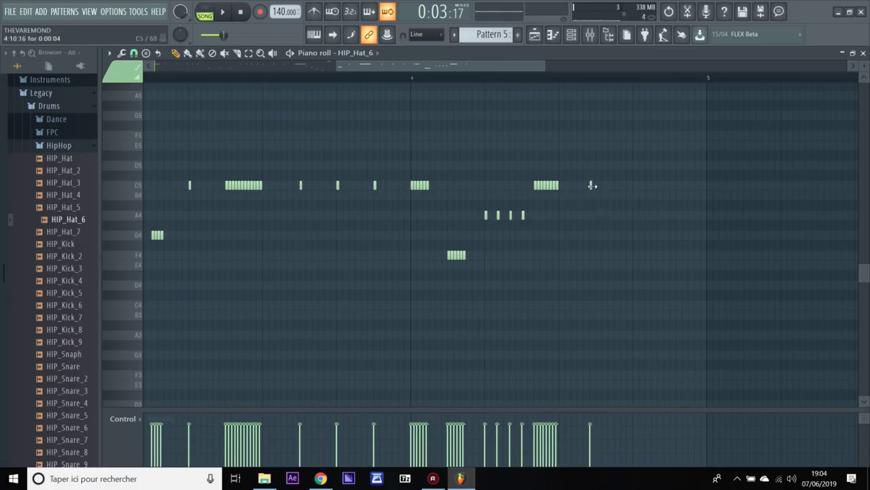
drag(593, 185, 598, 185)
click(632, 185)
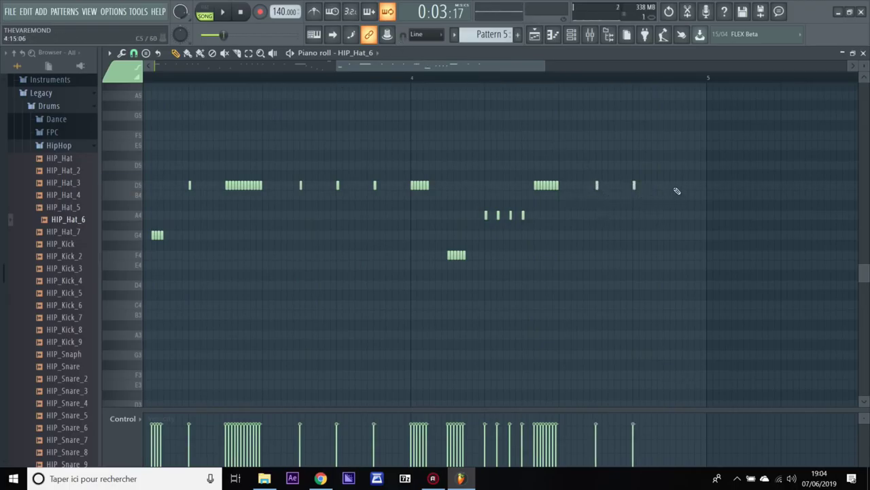
key(space)
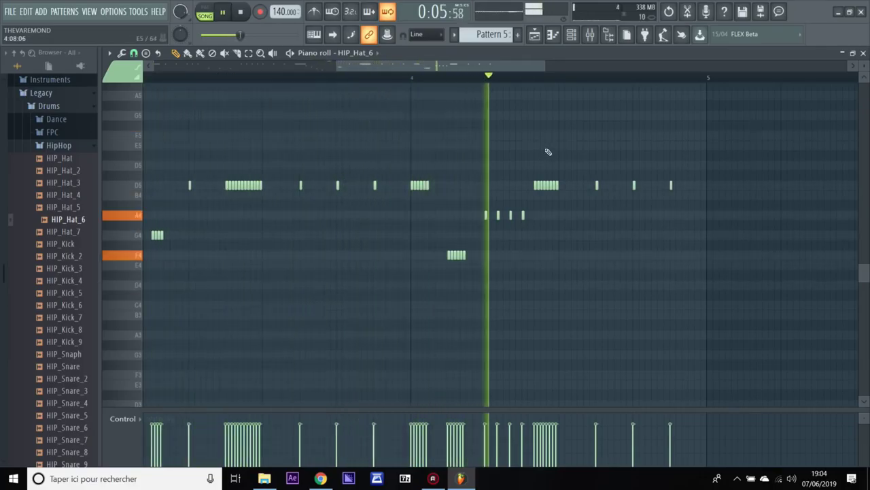
key(space)
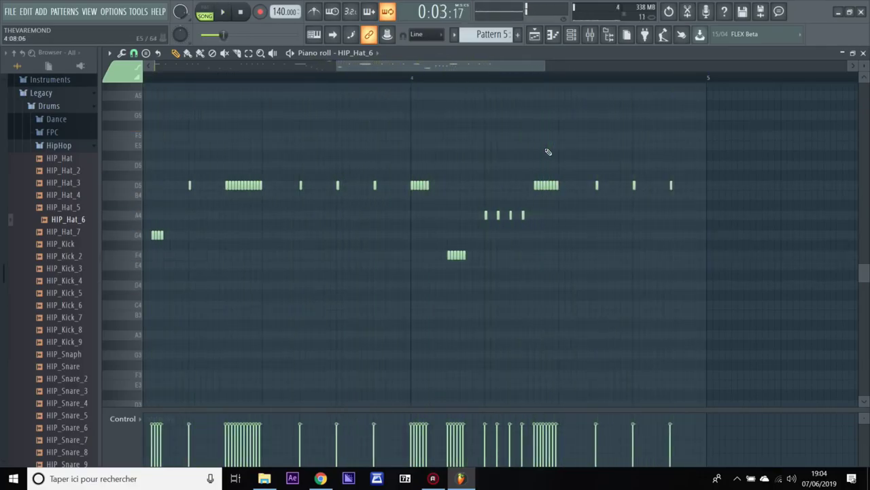
- Duplicate the whole four-bar hat pattern into bars 5 to 8 and set the snap to 1/4 beat
key(ctrl+a)
key(ctrl+b)
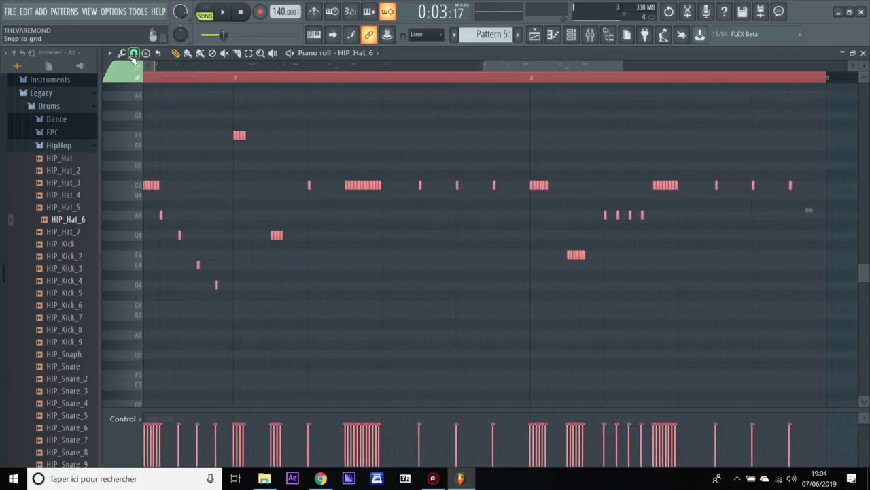
click(134, 53)
click(156, 176)
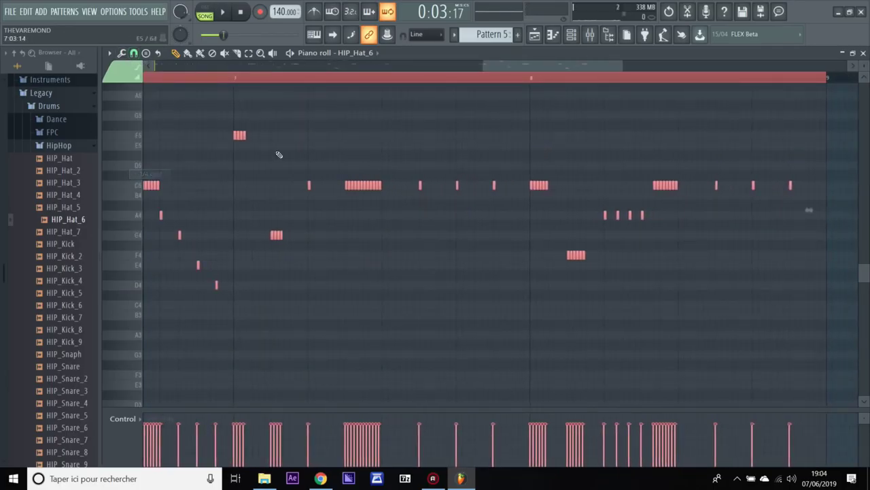
- Lengthen the C5 hat note at step 9 of bar 1 to one full step using 1/6 step snap, restoring 1/4 beat snap
drag(524, 66, 28, 74)
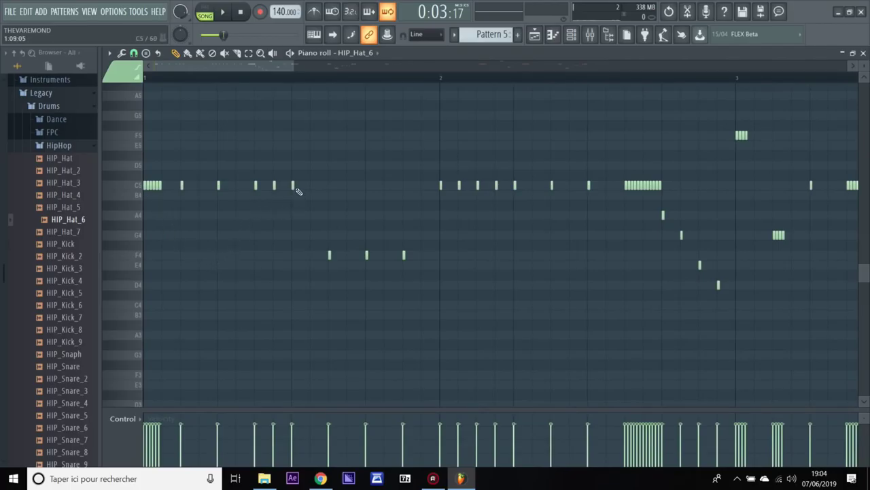
click(134, 53)
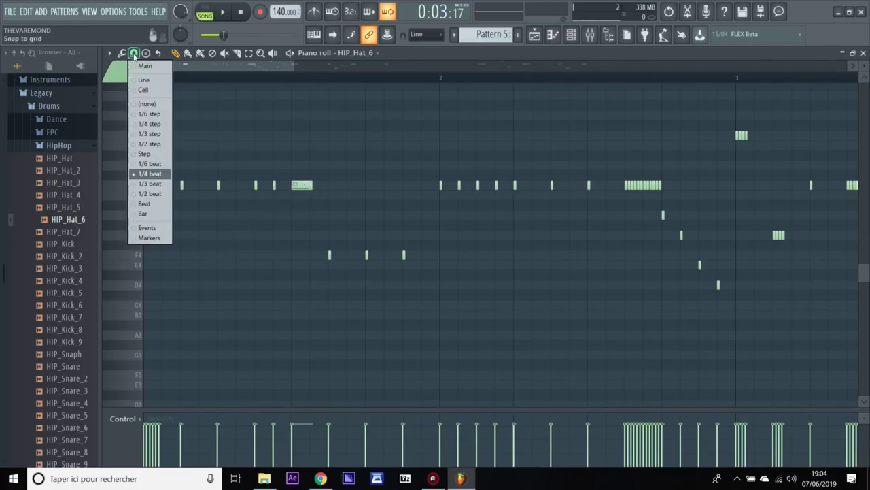
click(150, 114)
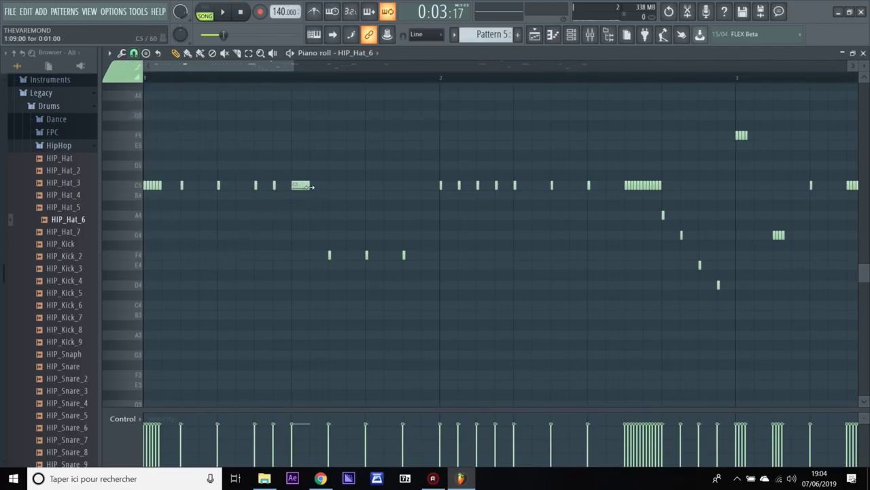
click(133, 53)
click(153, 174)
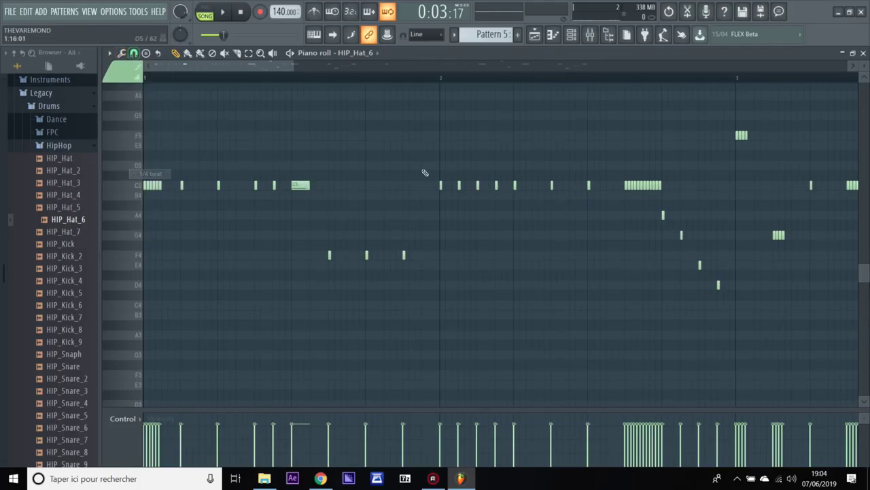
- Return to the playlist and lock the Hi Hats track to its content
click(864, 52)
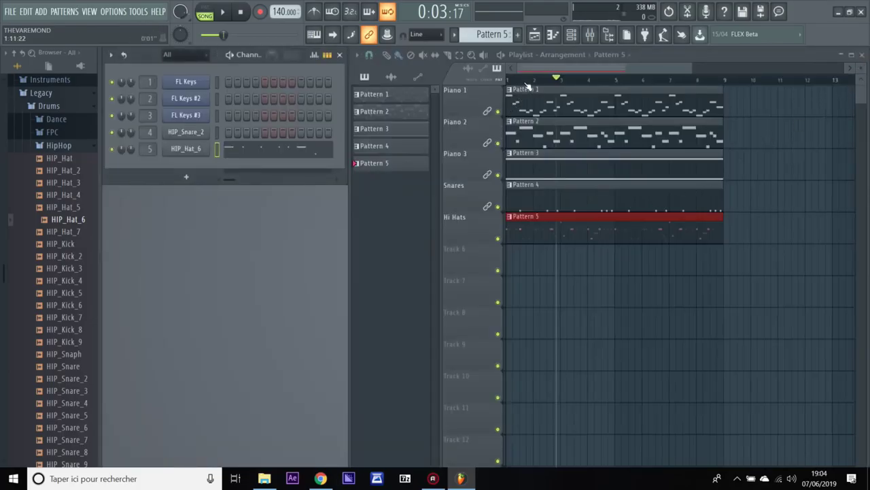
key(space)
right_click(474, 212)
click(507, 353)
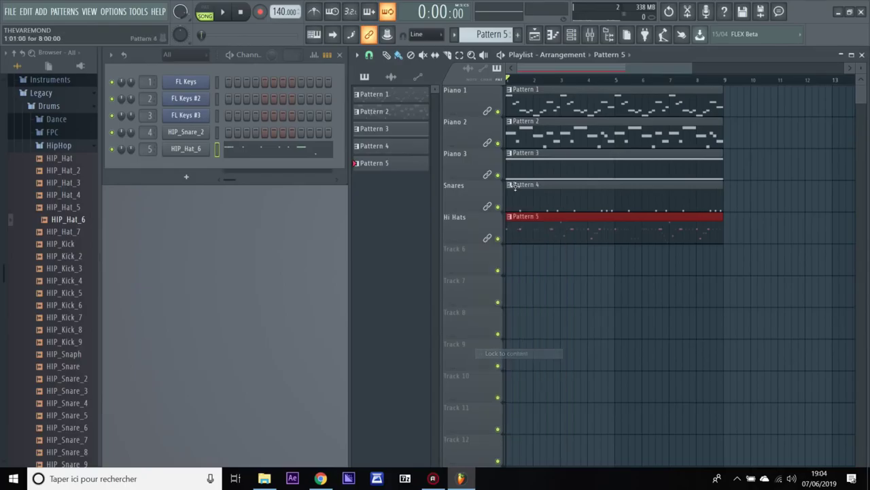
- Audition kicks from the HipHop drum pack and load HIP_Kick as a new channel
click(61, 145)
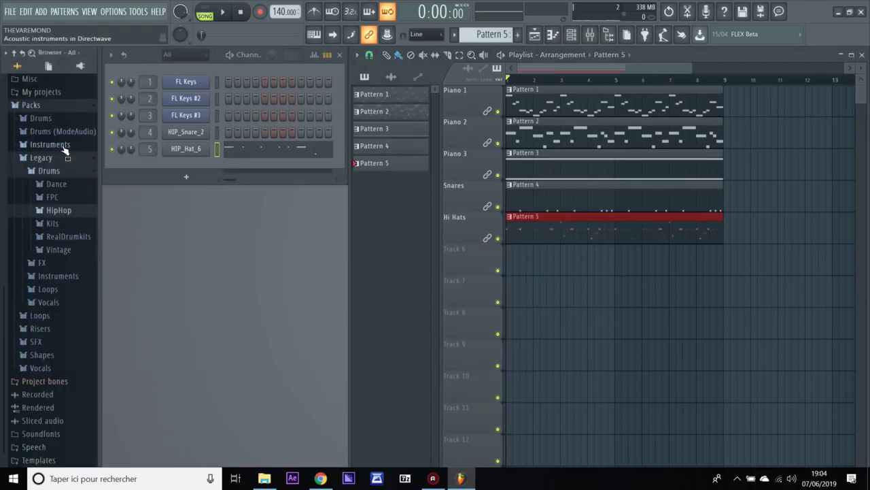
click(58, 211)
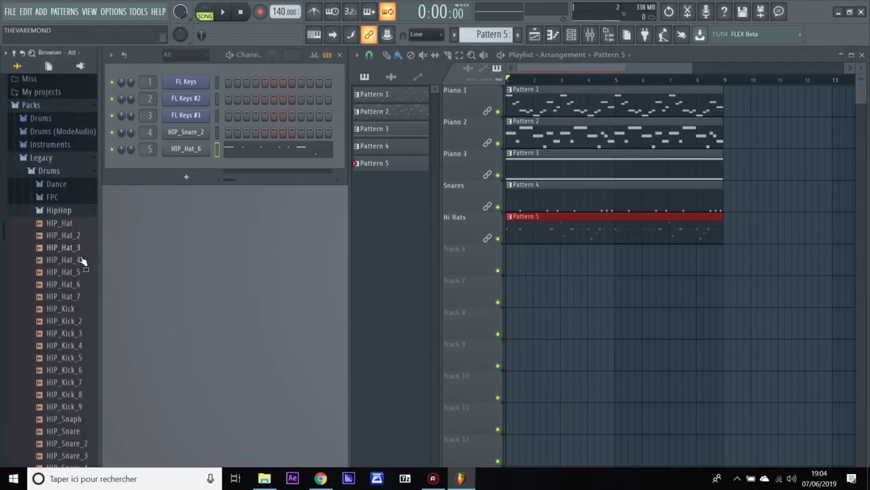
click(68, 321)
click(67, 310)
drag(68, 312, 144, 159)
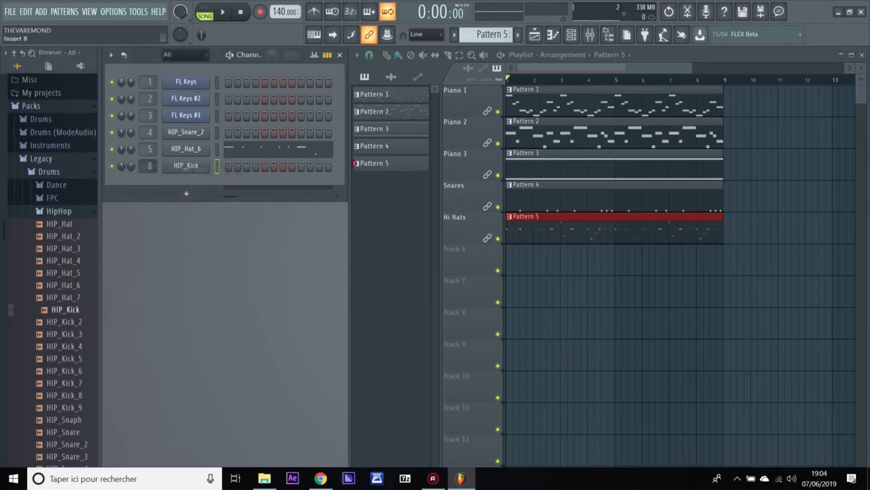
- Create Pattern 6, place it at bar 1 of track 6 and rename the track Kicks
click(517, 34)
right_click(477, 268)
click(510, 227)
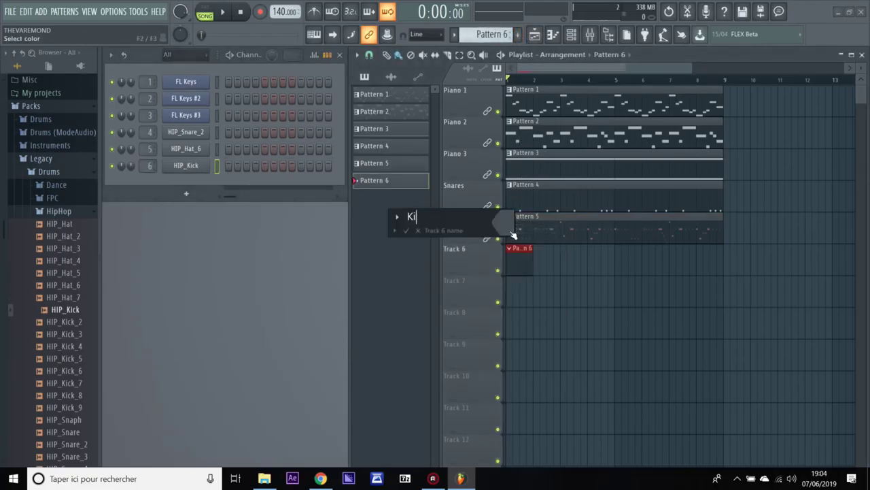
key(Return)
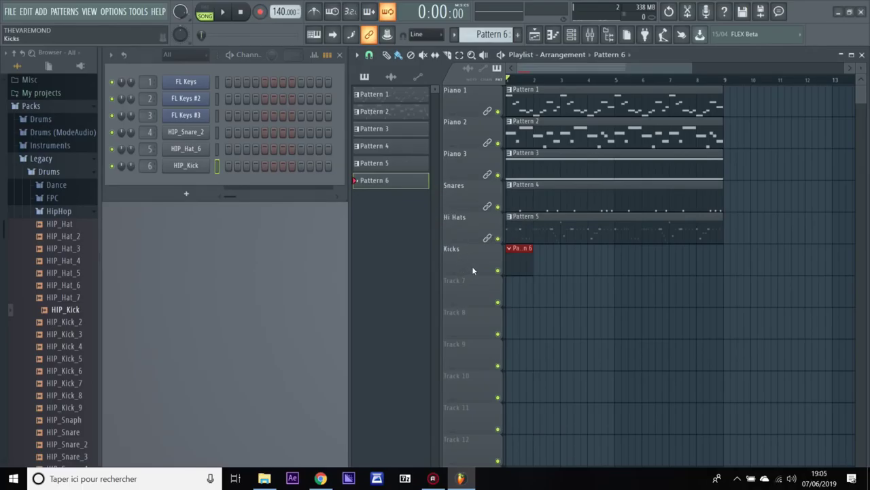
- Place C5 kick notes at steps 1 and 7 of bar 1 in the HIP_Kick piano roll and play them back
right_click(167, 166)
click(221, 166)
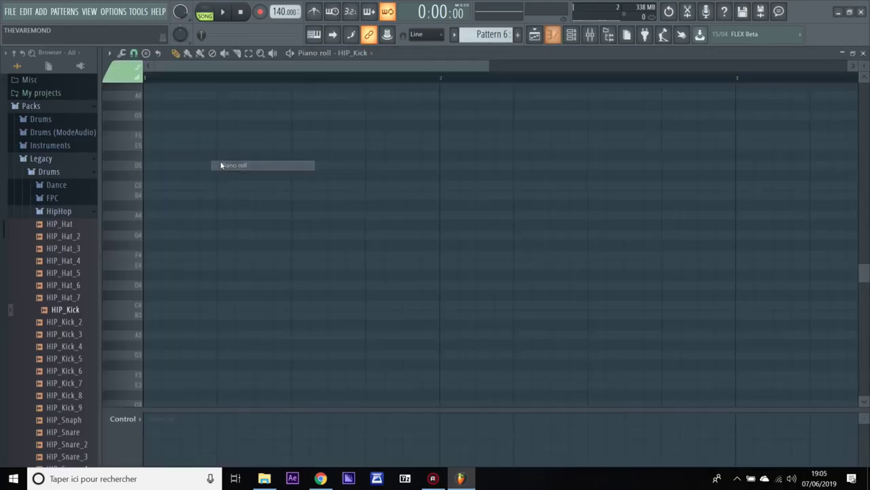
key(space)
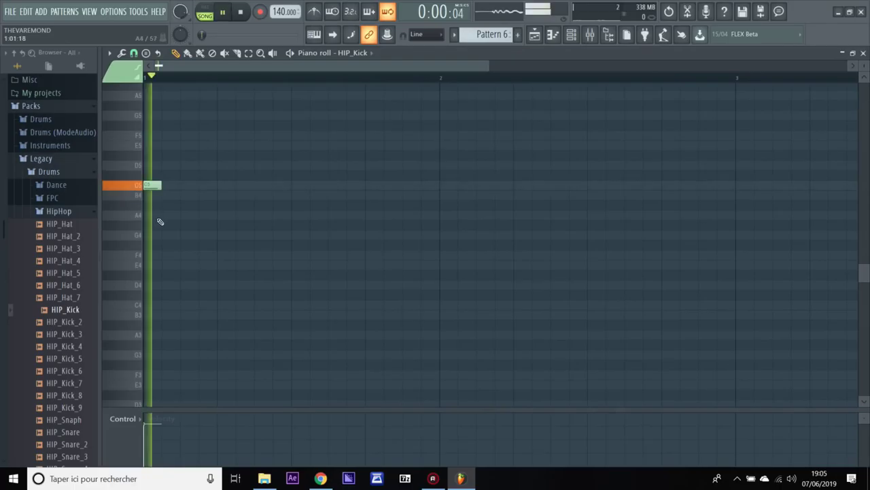
key(space)
key(space)
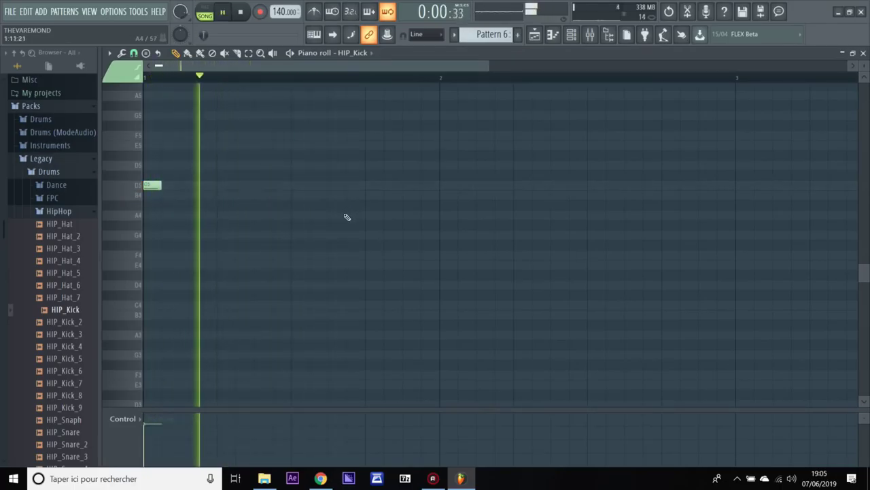
click(262, 185)
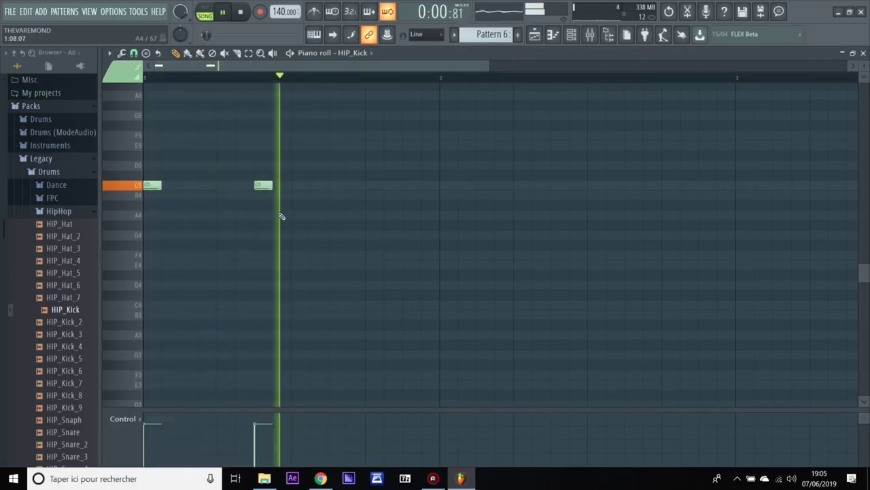
key(space)
key(space)
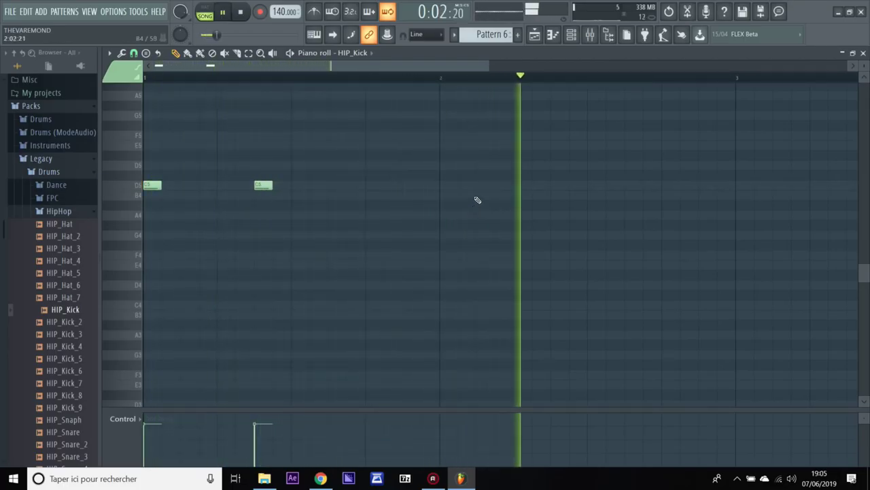
- Add C5 kick notes at steps 3, 5, 11 and 15 of bar 2 and play the pattern
key(space)
click(480, 185)
key(space)
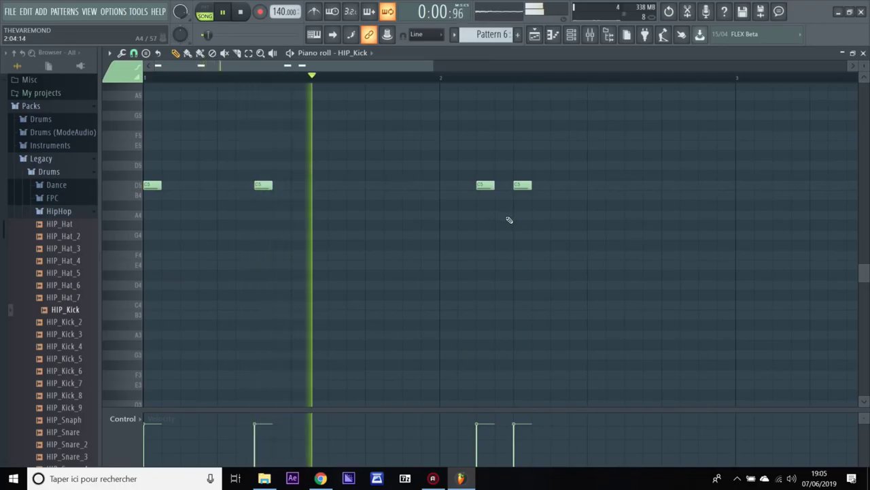
key(space)
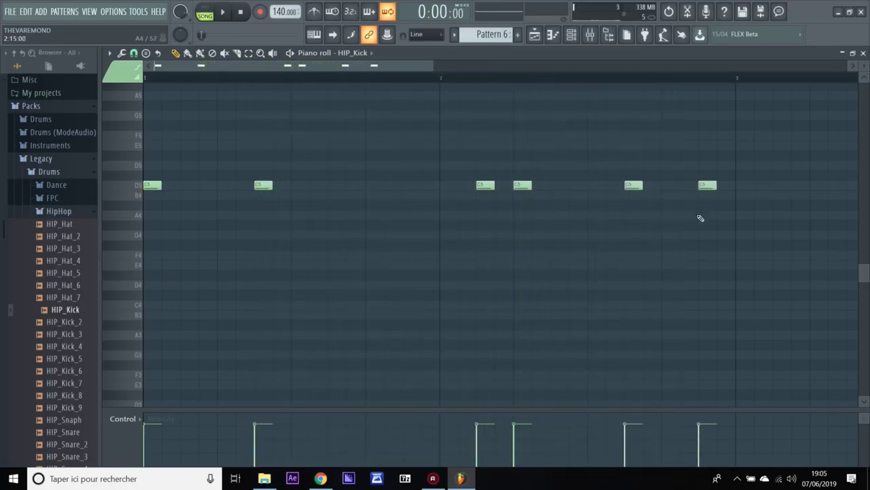
key(space)
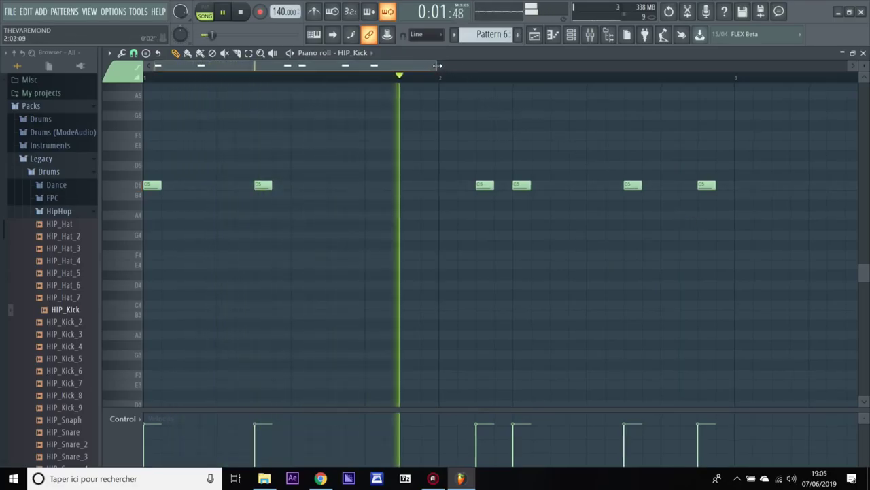
- Duplicate the two-bar kick pattern into bars 3 and 4 and play it back
drag(433, 65, 719, 78)
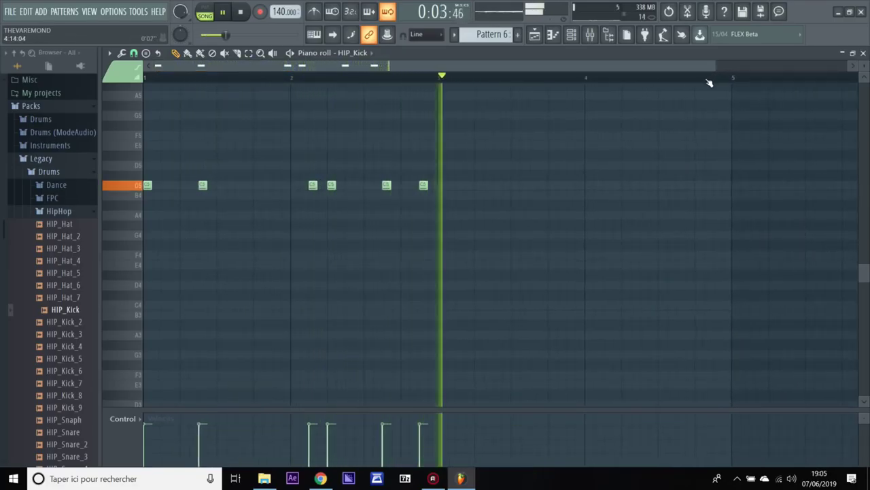
key(space)
key(ctrl+a)
key(ctrl+b)
key(space)
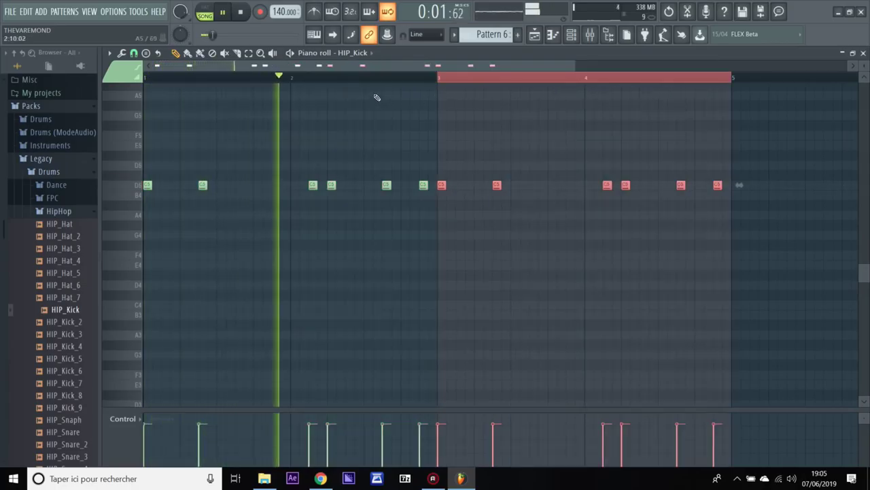
- Add a C5 kick note at step 14 of bar 4 and play back the bar
key(ctrl+a)
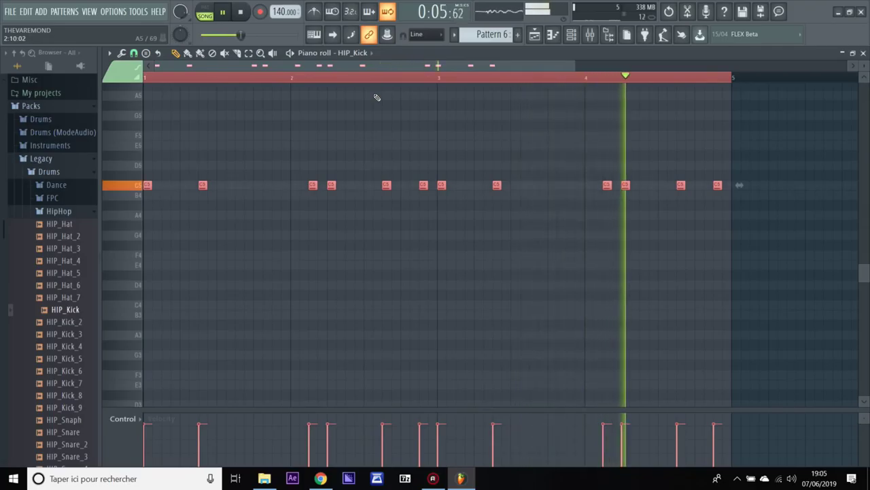
key(space)
key(ctrl+d)
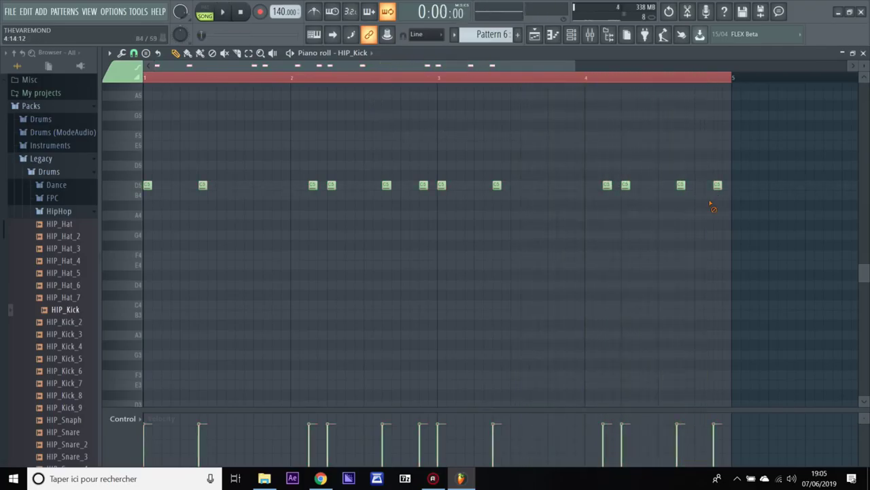
click(620, 81)
key(space)
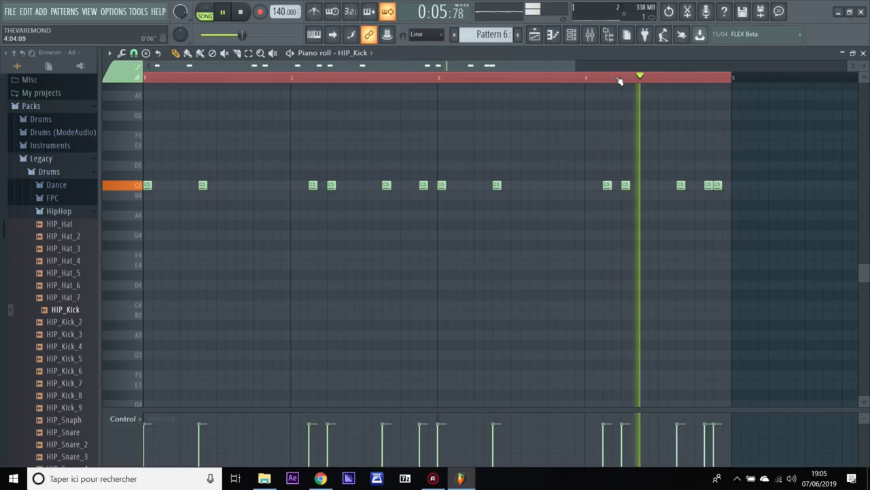
key(space)
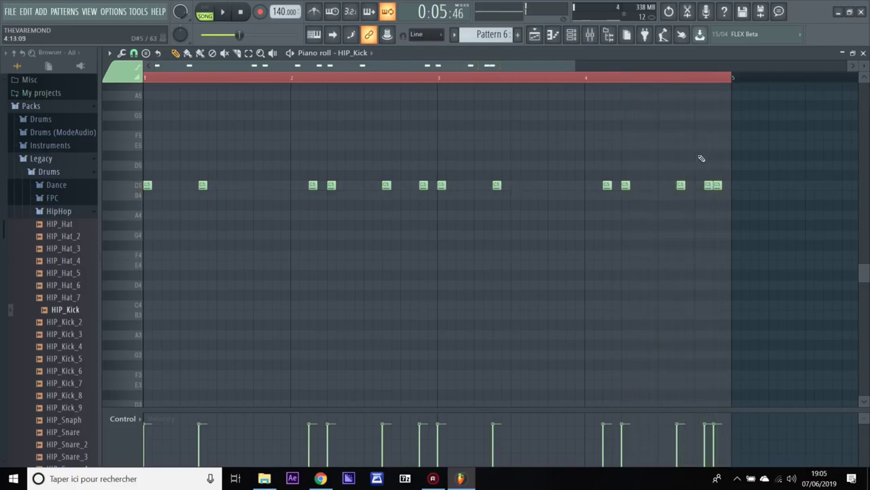
- Duplicate the four-bar kick pattern into bars 5 to 8 and lock the Kicks playlist track to its content
key(ctrl+a)
key(ctrl+b)
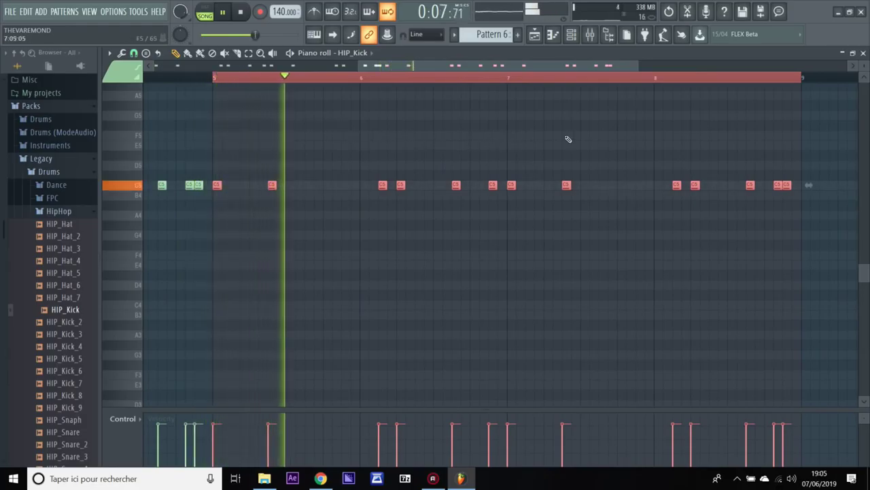
click(864, 53)
right_click(465, 269)
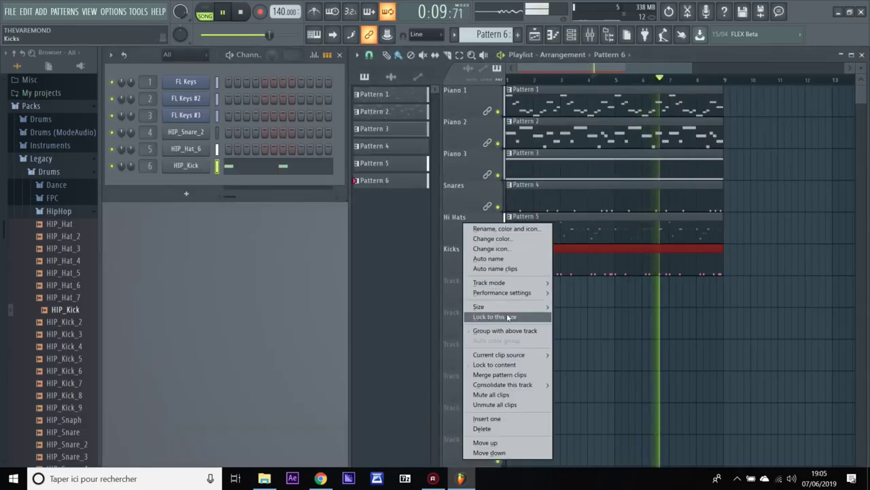
click(503, 365)
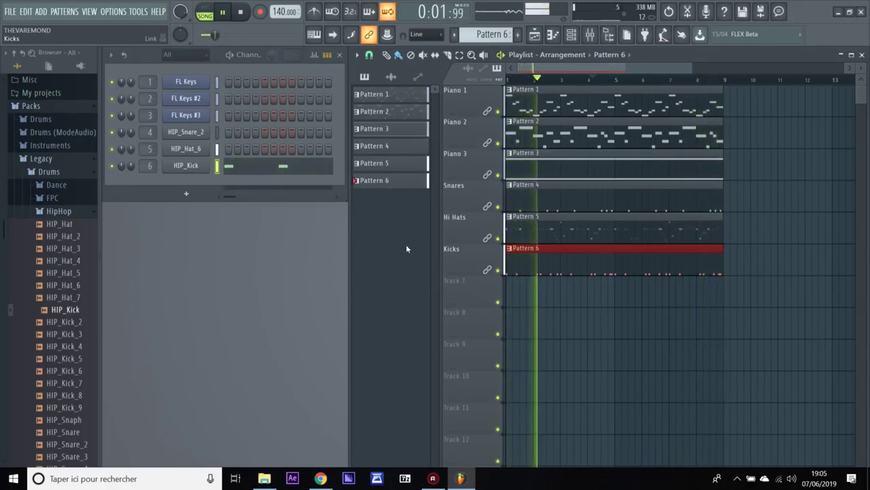
- Create Pattern 7, place it at bar 1 of playlist track 7 and rename the track Basse
key(F4)
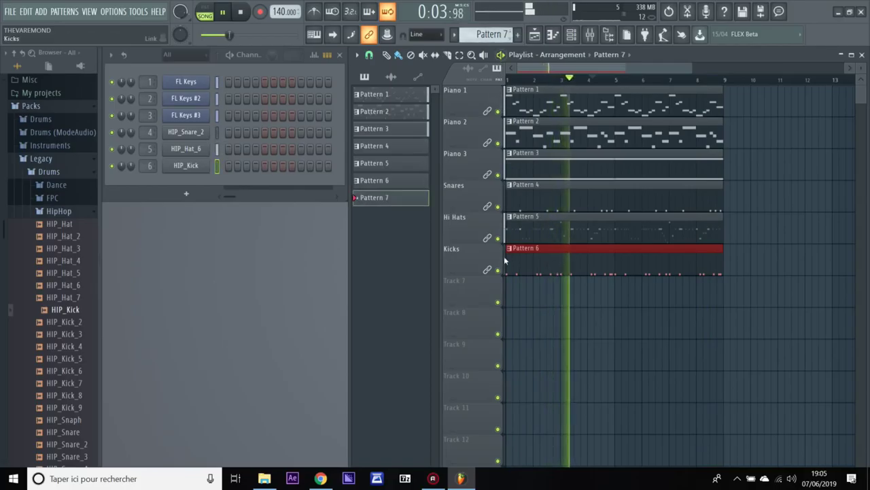
click(511, 300)
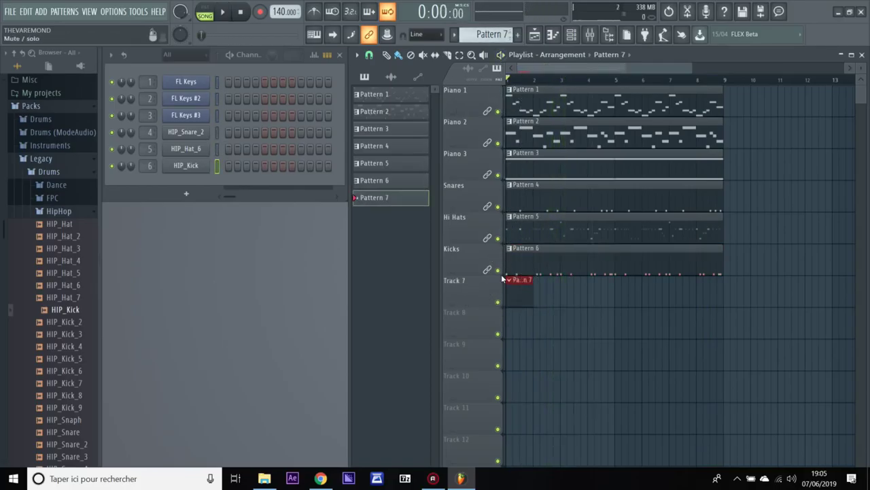
right_click(468, 299)
click(501, 232)
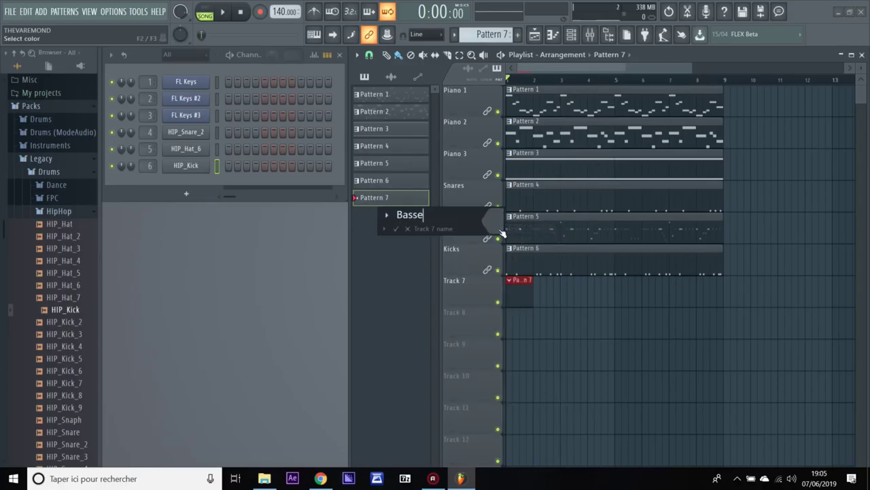
key(Return)
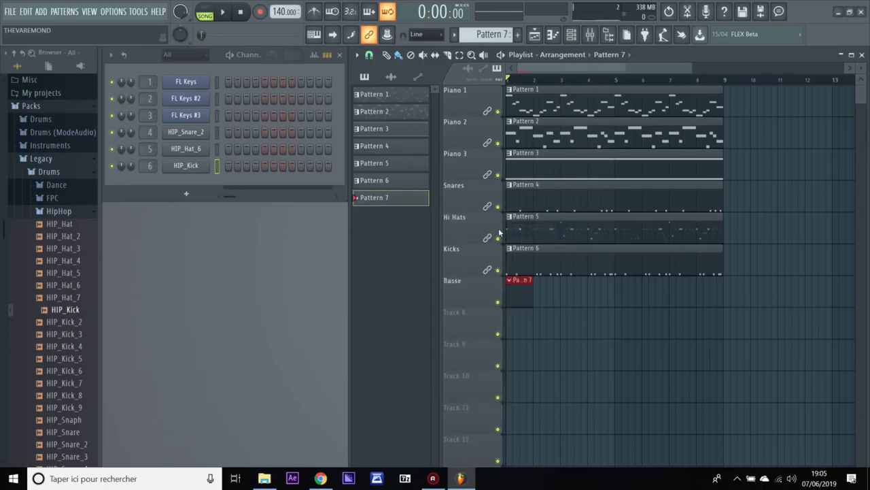
- Load HIP_Bass_2 from the Legacy Instruments Bass pack as a new channel and review its envelope and polyphony settings
click(58, 211)
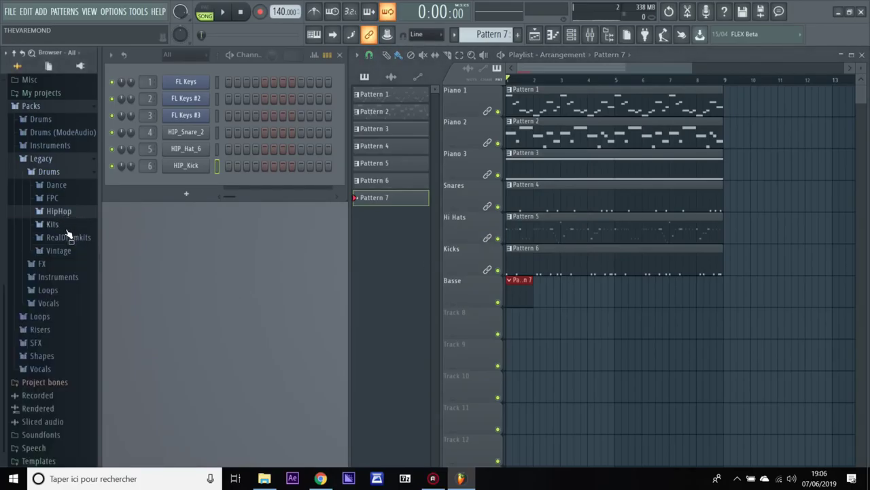
click(61, 276)
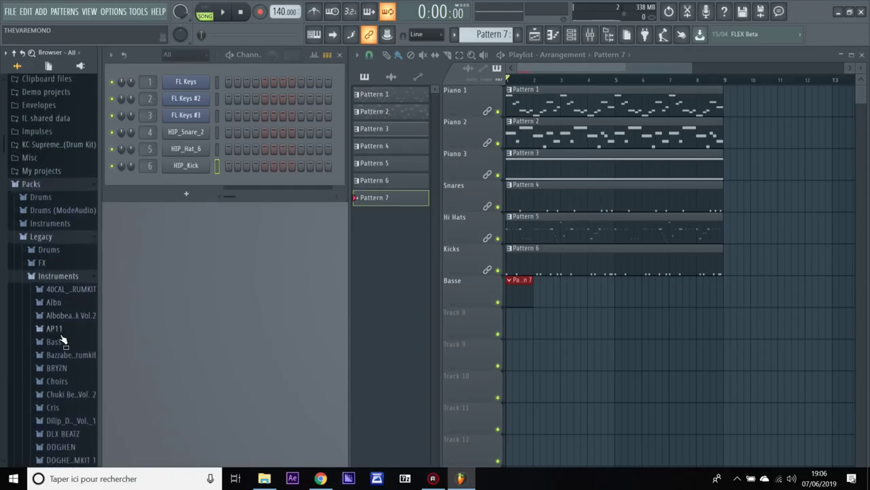
click(60, 344)
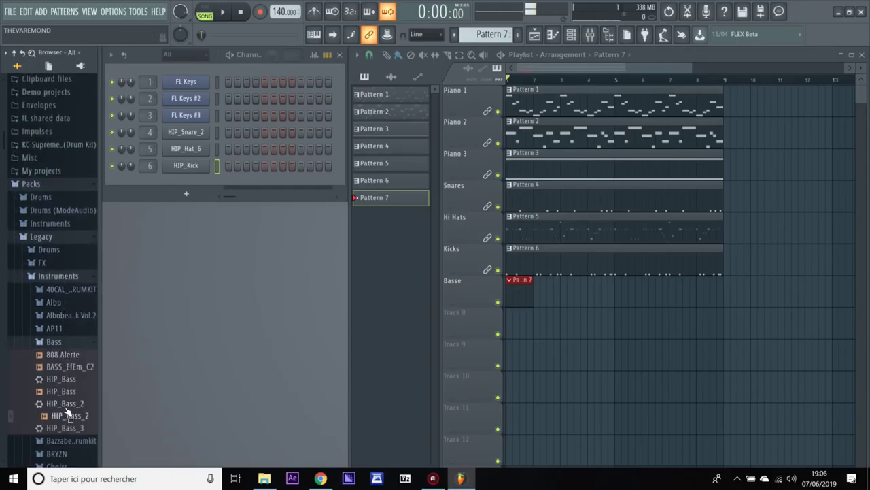
drag(132, 367, 180, 183)
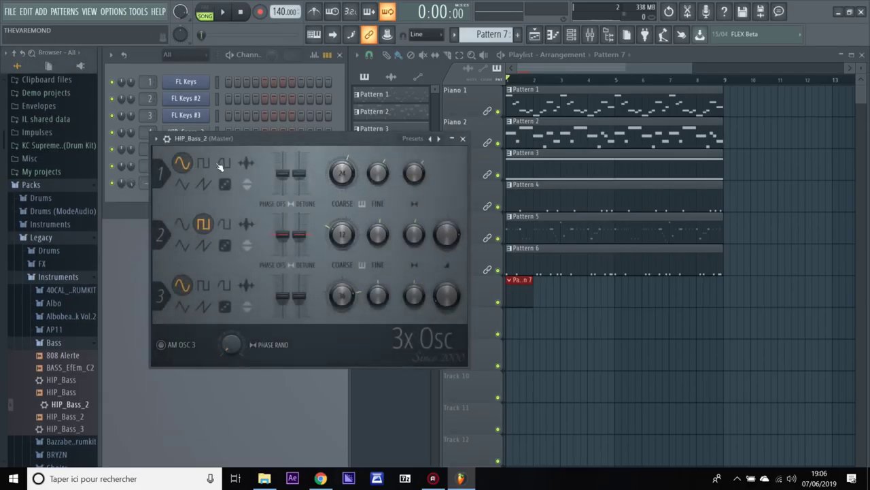
click(166, 139)
click(213, 157)
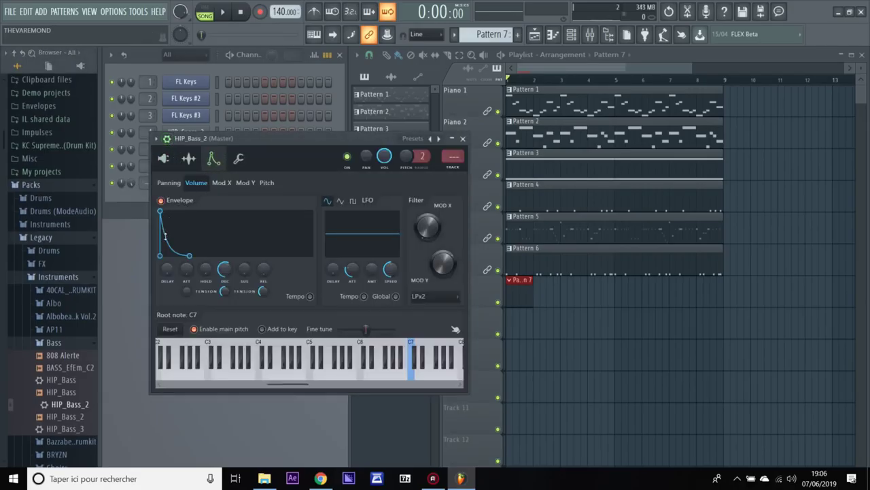
click(238, 158)
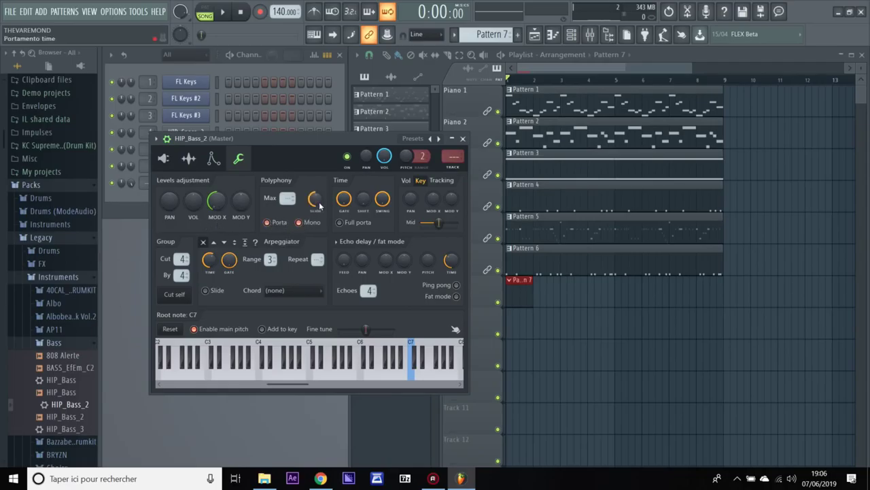
click(462, 139)
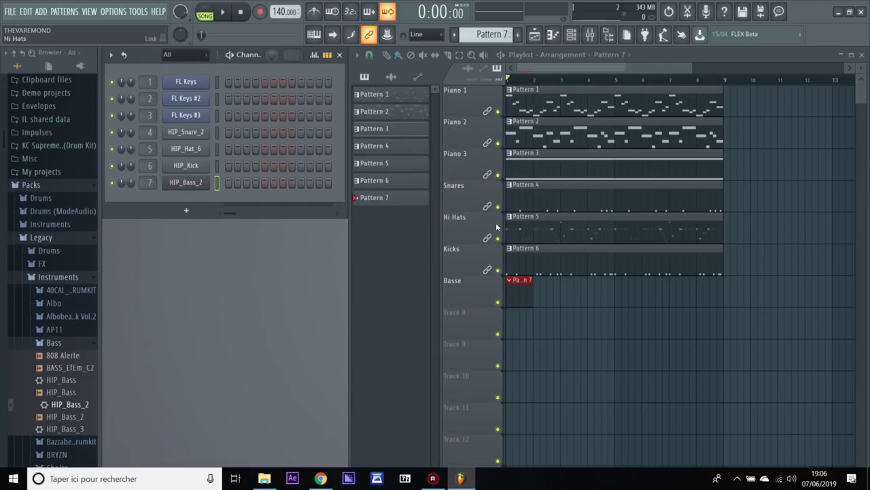
- Mute the Piano 3 playlist track and briefly play the arrangement
click(498, 176)
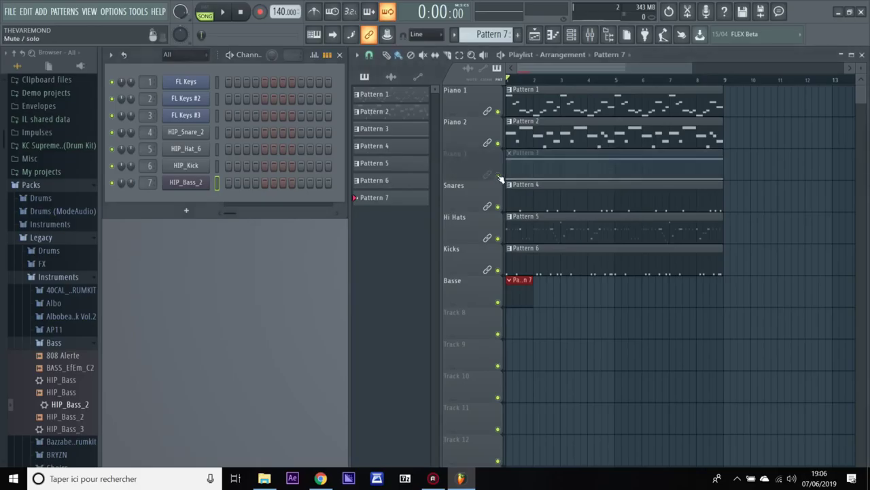
key(space)
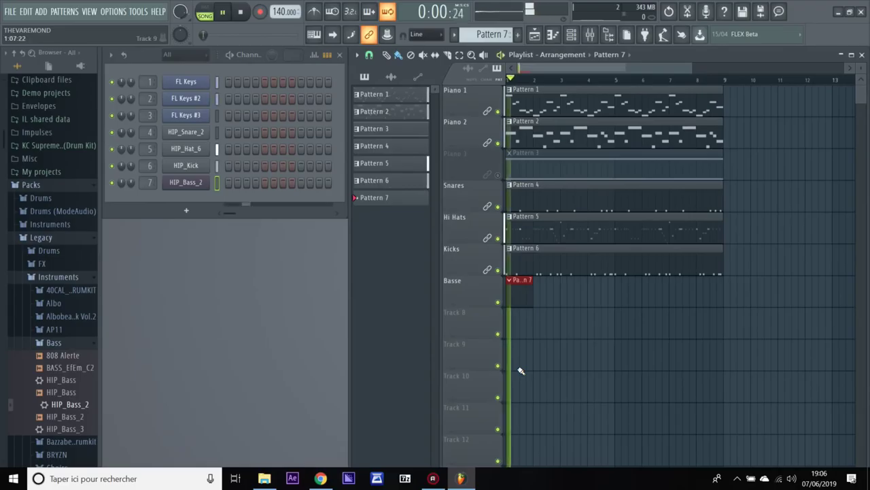
key(space)
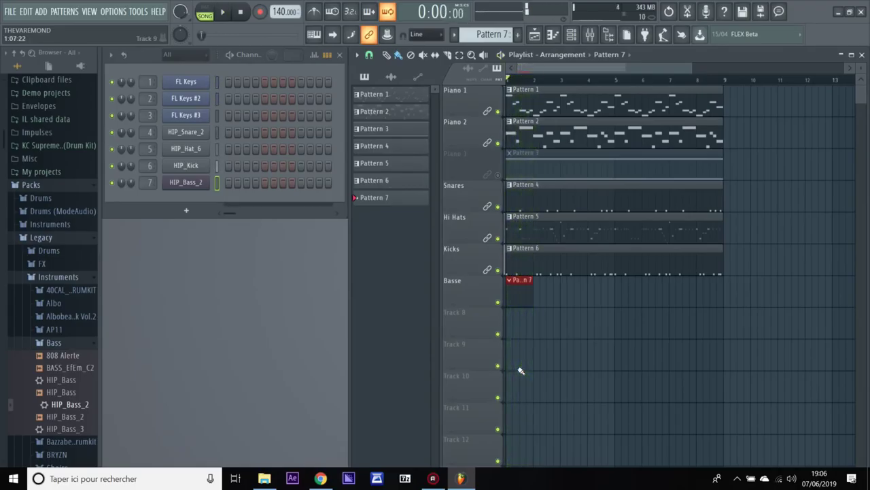
- Copy all kick notes from Pattern 6 into HIP_Bass_2 in Pattern 7 and lengthen each note to reach the following one
click(540, 199)
click(530, 229)
click(530, 258)
click(247, 169)
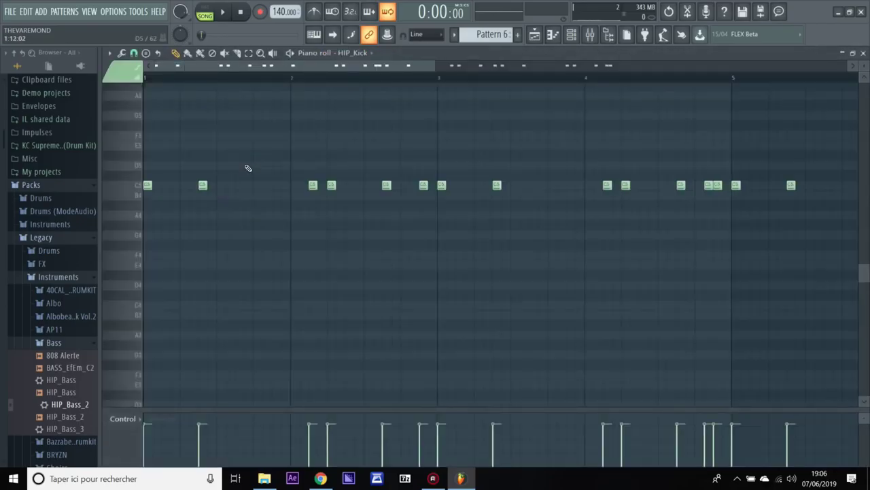
key(ctrl+a)
click(863, 53)
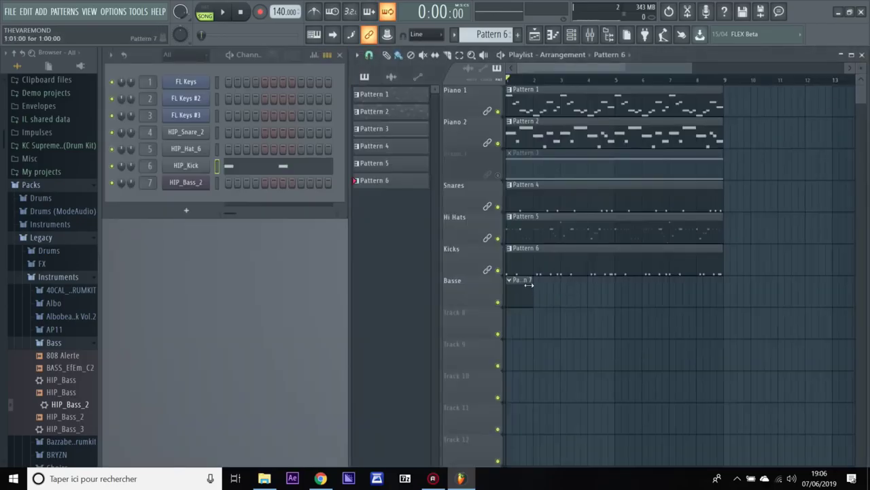
right_click(208, 178)
click(232, 181)
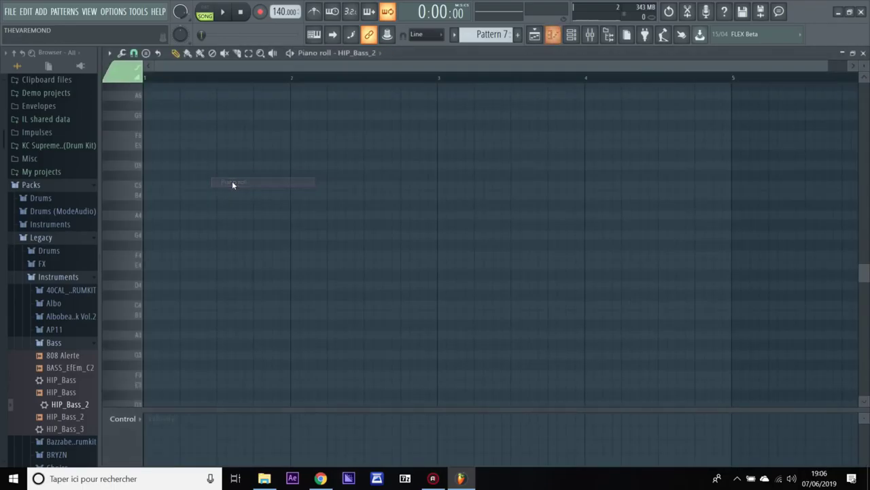
key(ctrl+l)
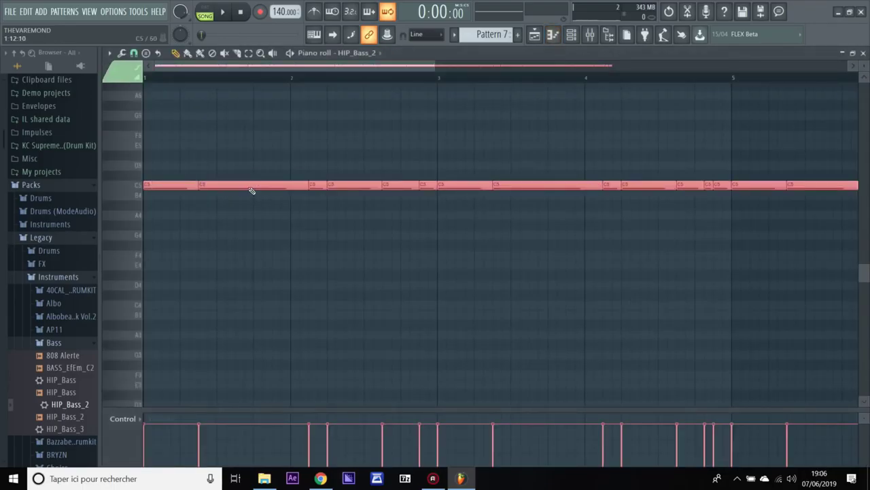
- Deselect the bass notes and extend the last one to the end of bar 8
drag(340, 67, 592, 66)
key(ctrl+d)
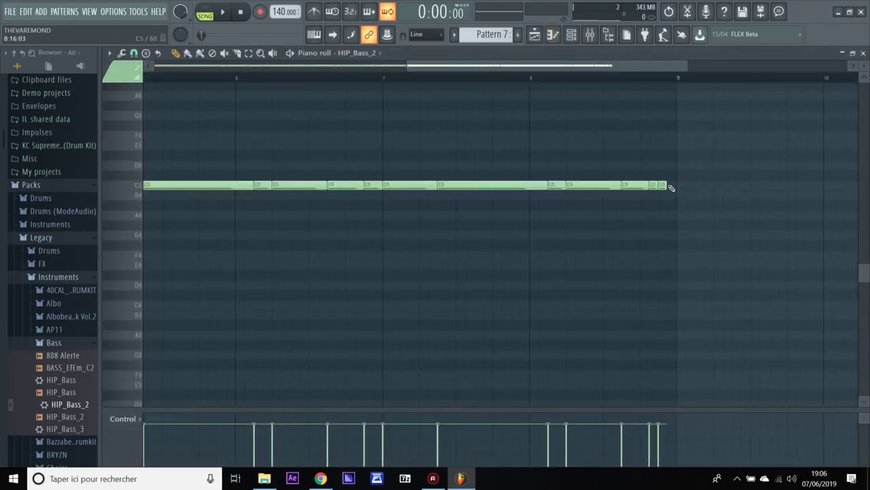
drag(418, 66, 167, 70)
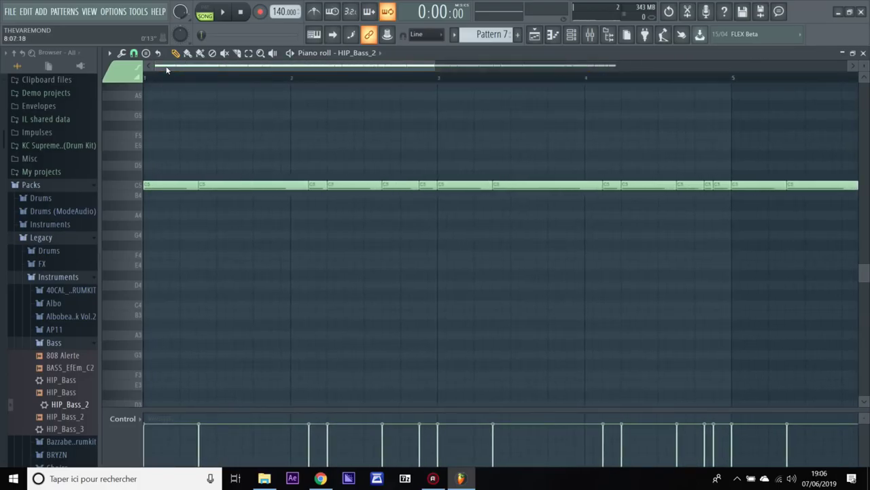
- Transpose all the bass notes from C5 to G#4 and play the song to check them
key(ctrl+a)
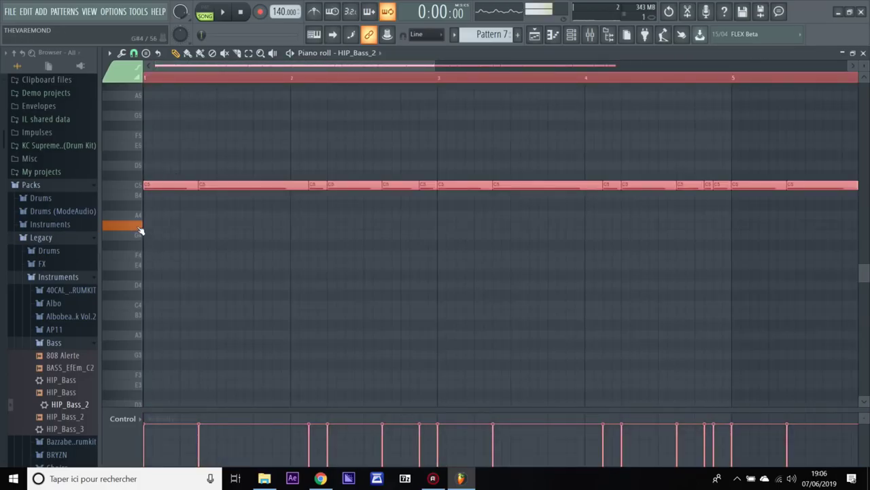
drag(155, 185, 144, 224)
key(space)
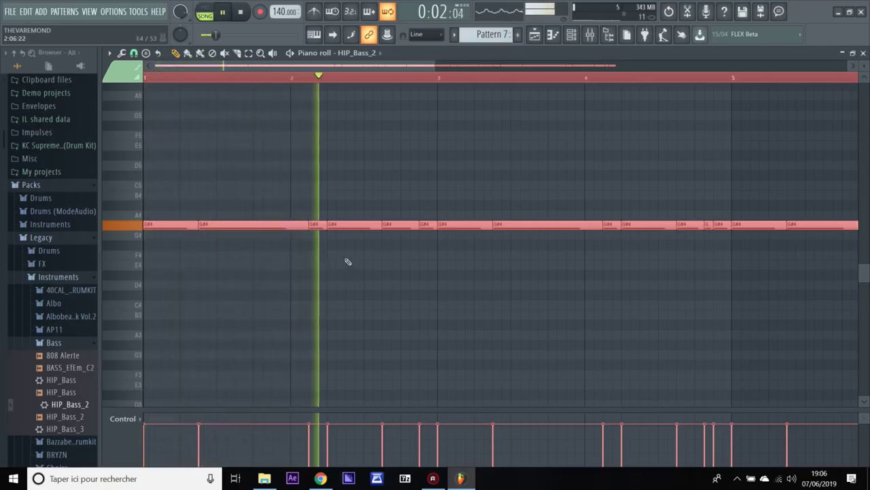
key(space)
ctrl+click(406, 255)
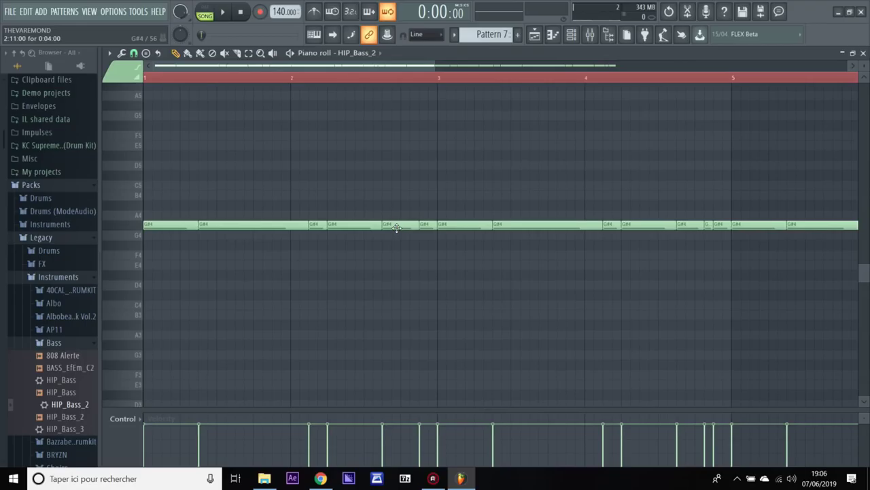
key(space)
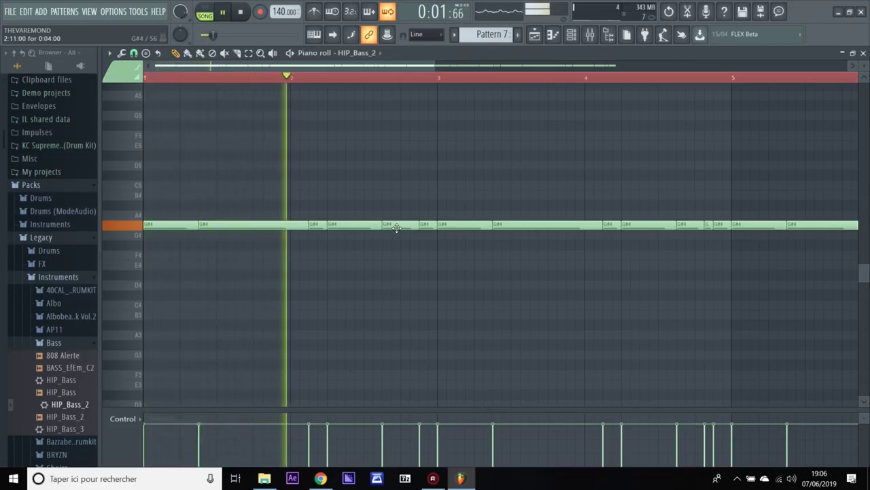
key(space)
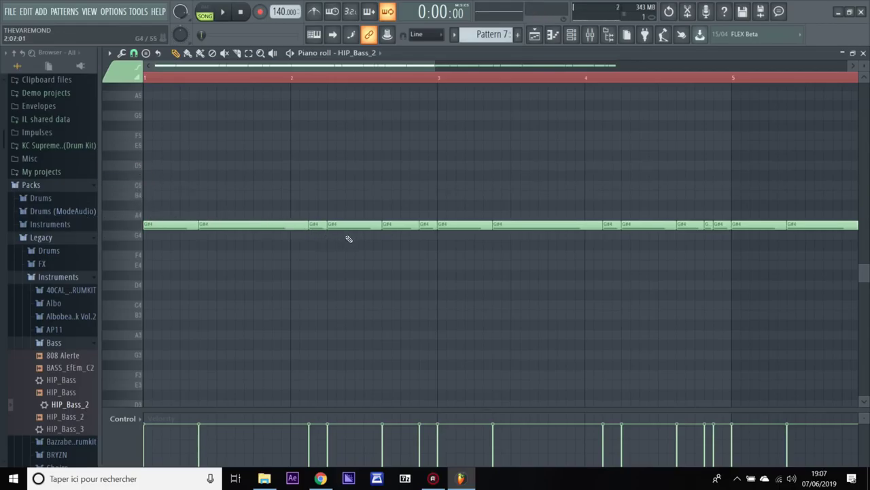
- Raise the last two bass notes of bar 2 to D5, delete the stray duplicate and play back the part
drag(394, 222, 394, 165)
key(space)
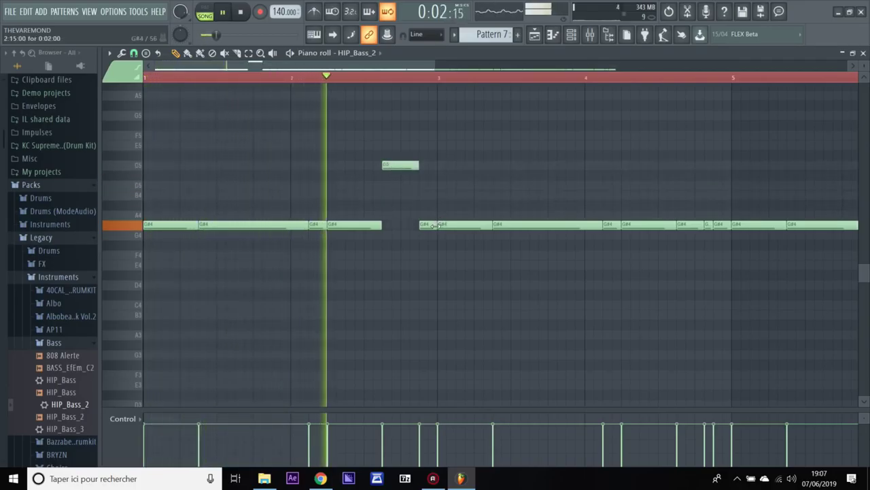
key(space)
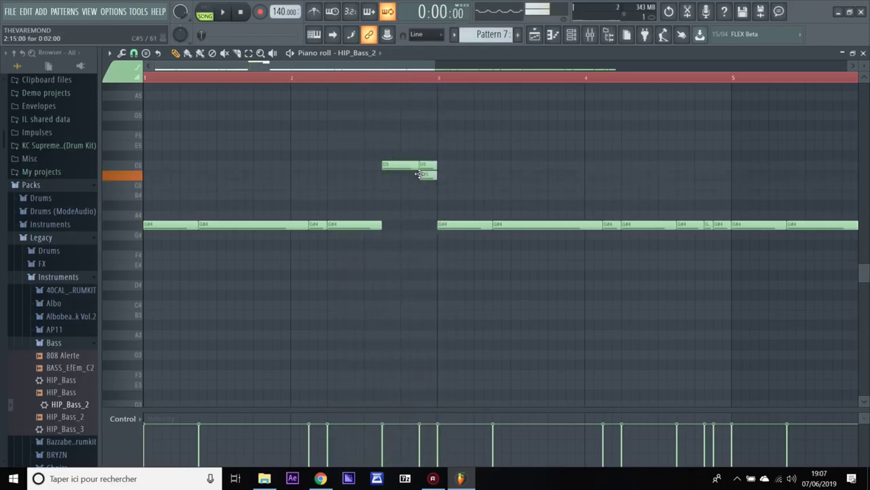
right_click(421, 185)
key(space)
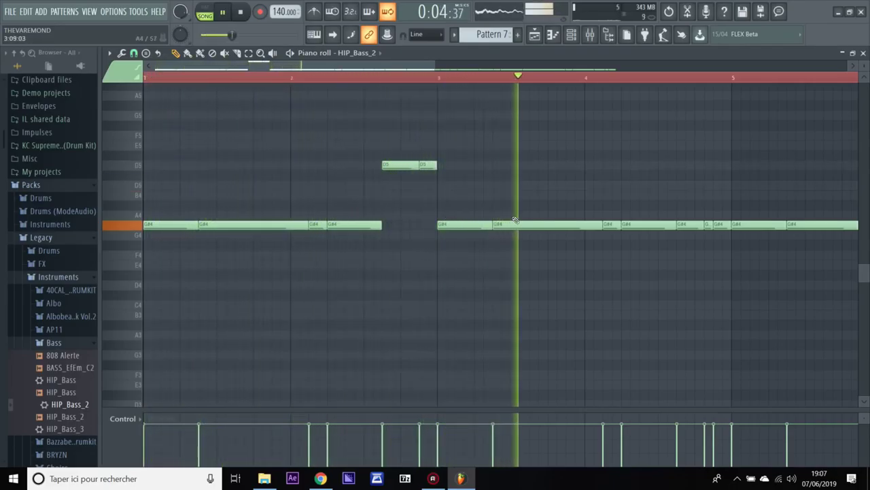
key(space)
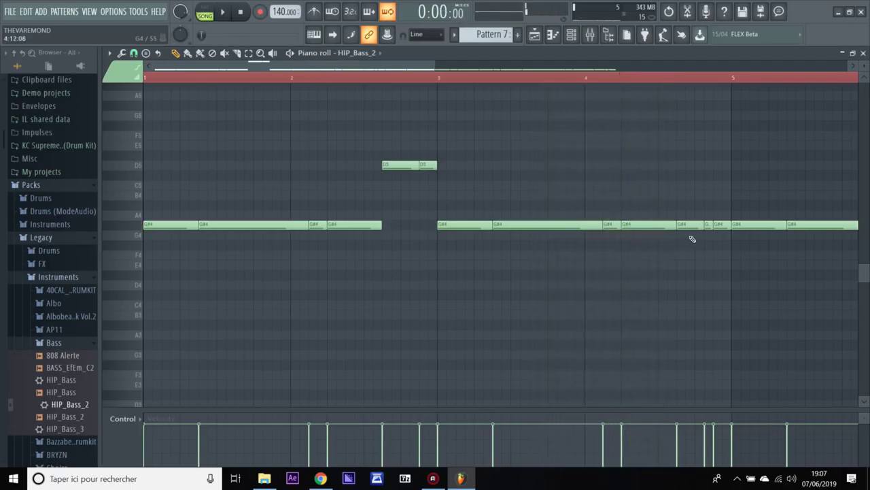
- Lower the last three bass notes of bar 4 to D4 and play the part into the following bars
drag(690, 227, 690, 289)
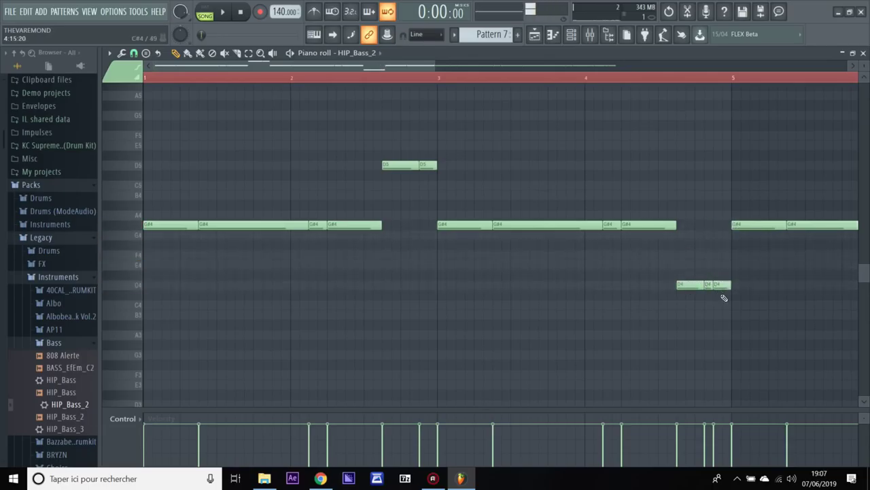
key(space)
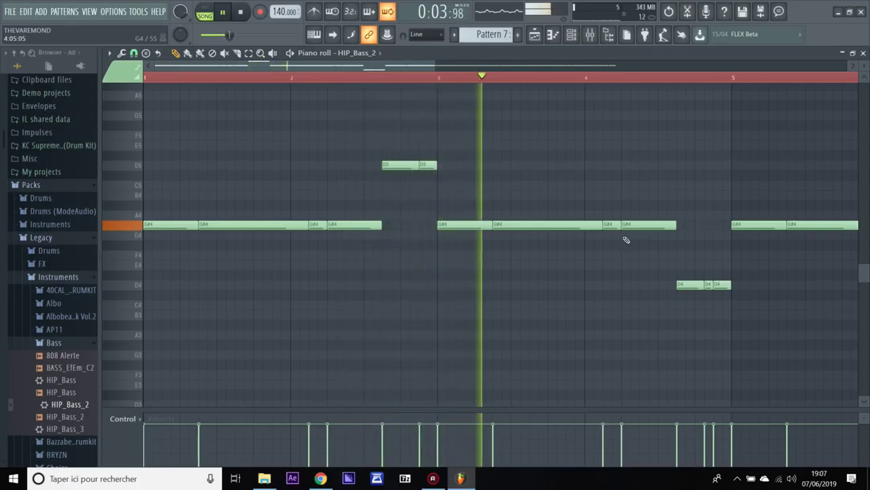
drag(418, 66, 512, 75)
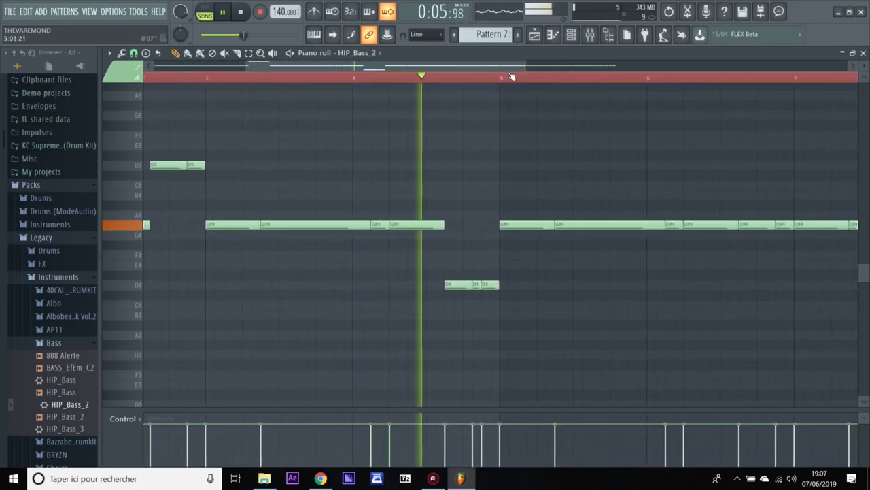
drag(504, 69, 550, 71)
key(space)
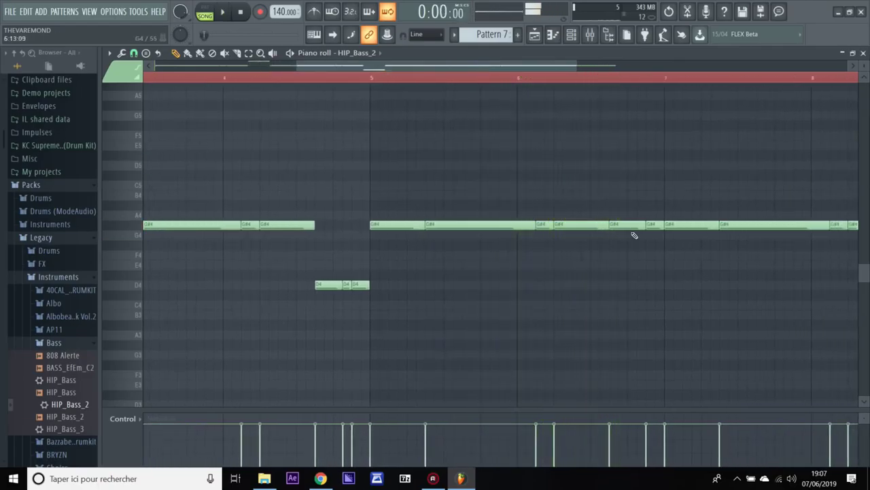
- Raise the last two bass notes of bar 6 to D5 and play the part through to bar 8
drag(624, 215, 623, 166)
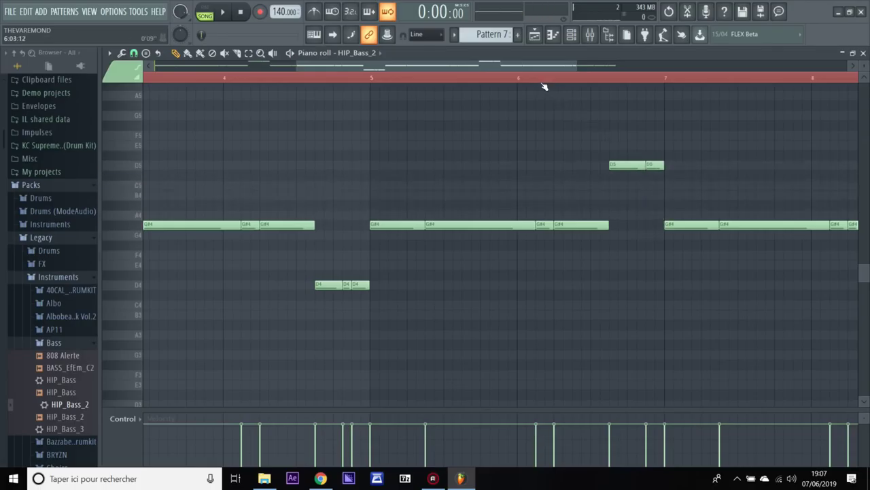
key(space)
drag(478, 66, 637, 73)
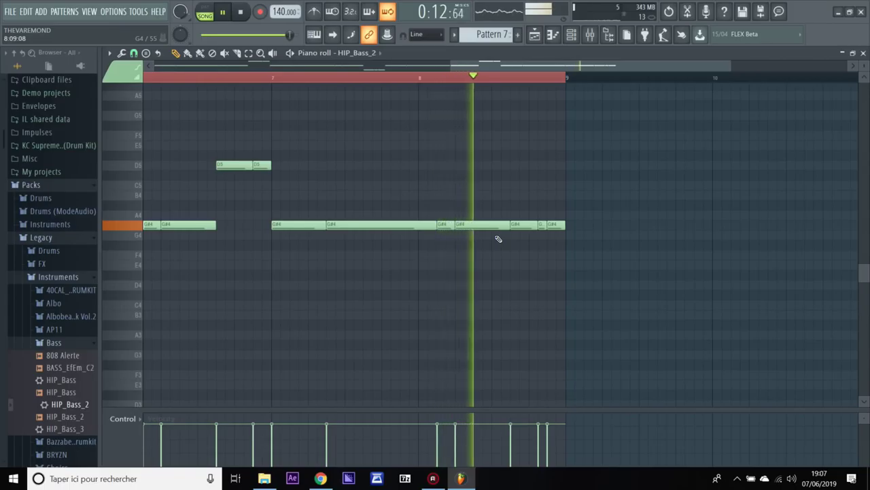
- Lower the last three bass notes of bar 8 to D4 and play the part from the start
key(space)
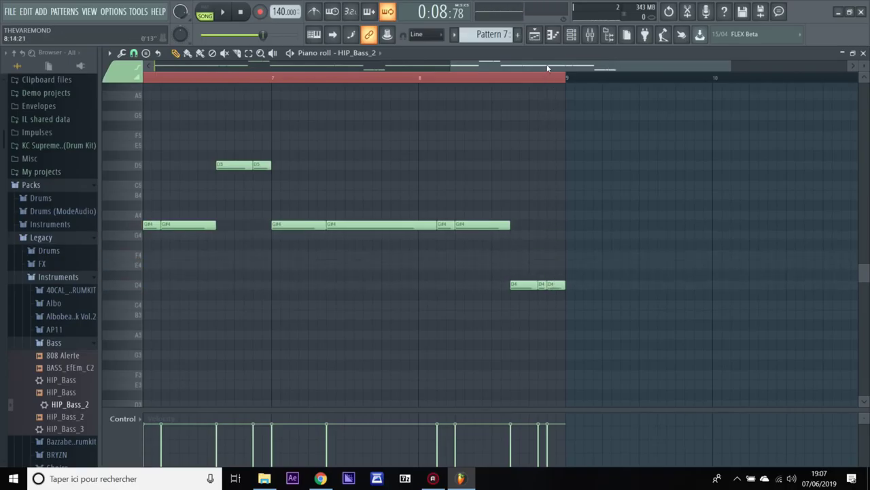
key(space)
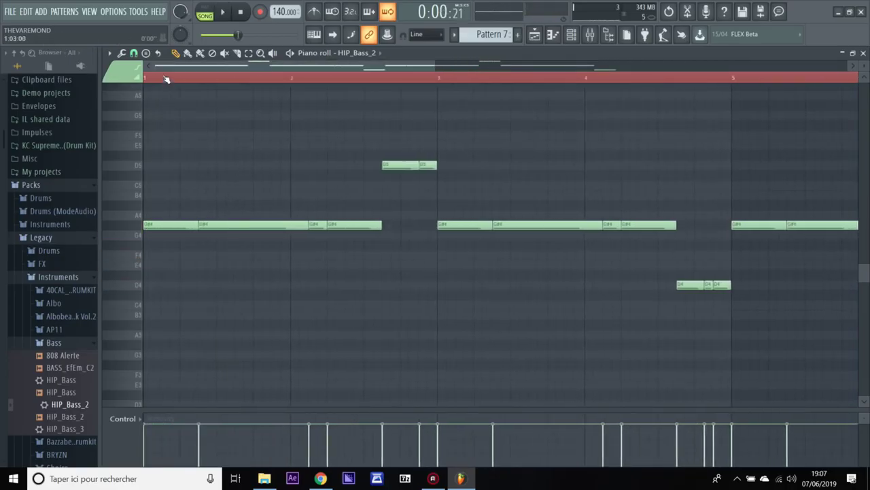
key(space)
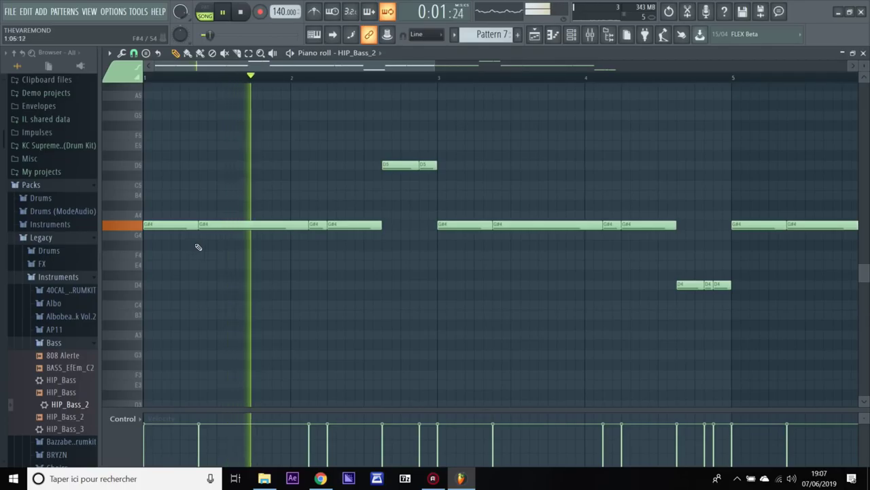
key(space)
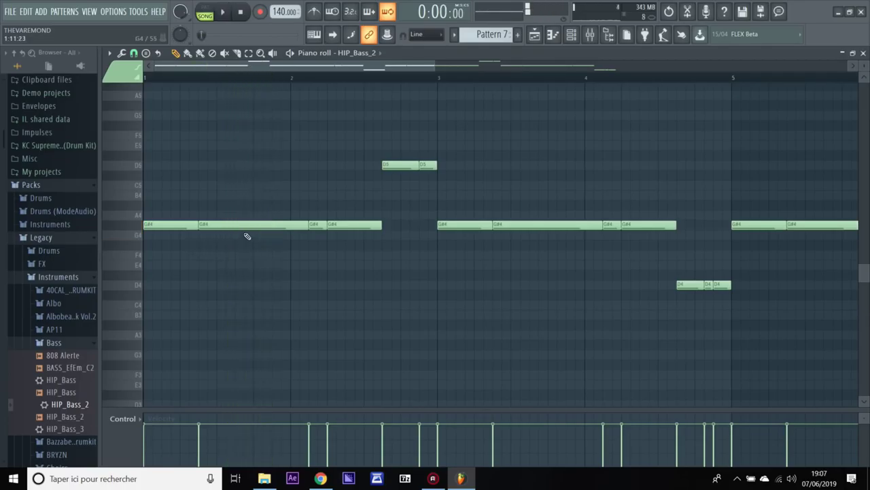
- Add a short D5 bass note above the long G#4 note in bars 1, 3, 5 and 7, and play the song to check
click(253, 165)
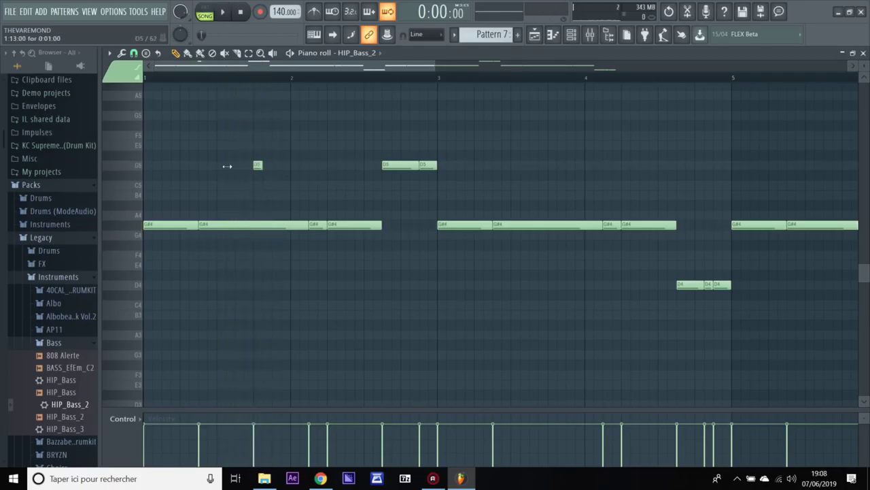
key(space)
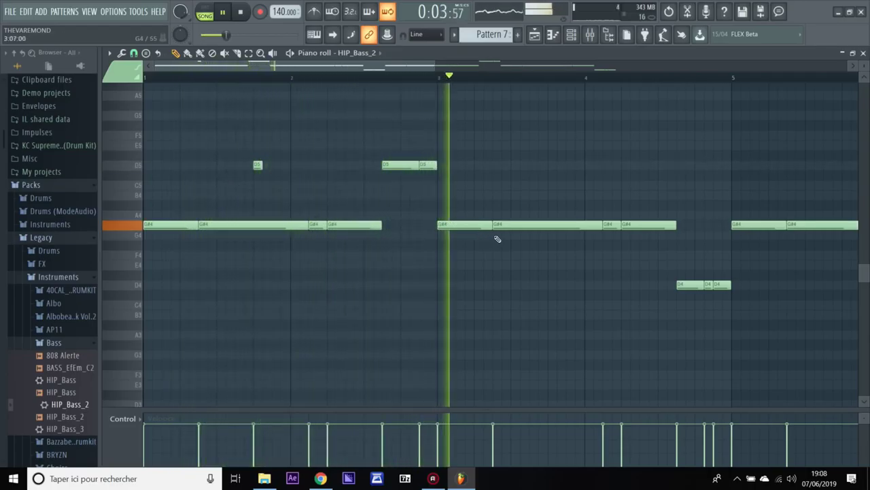
click(550, 165)
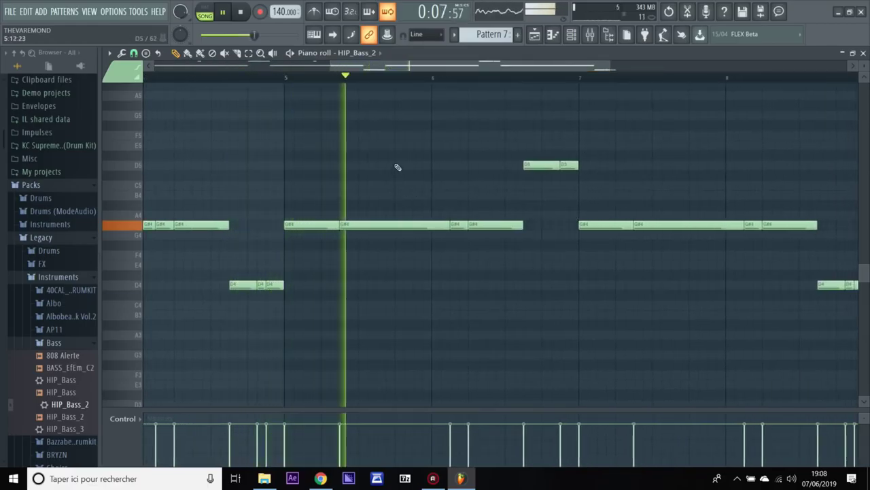
click(398, 166)
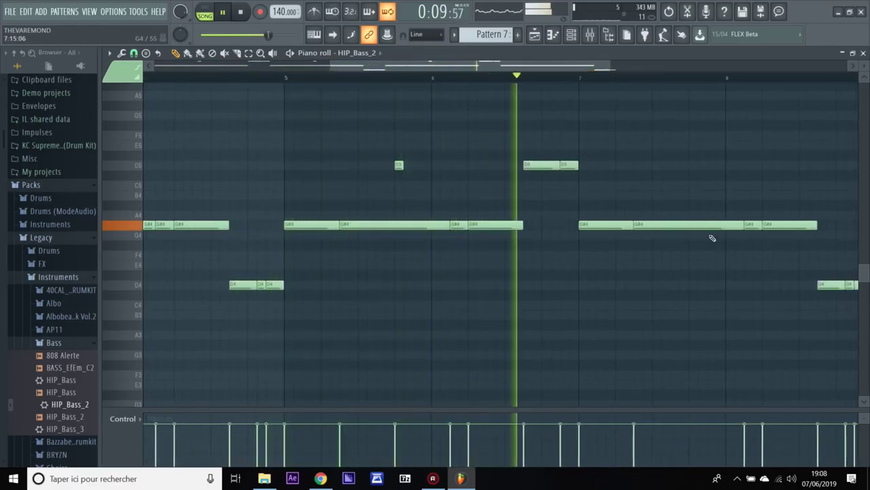
click(691, 165)
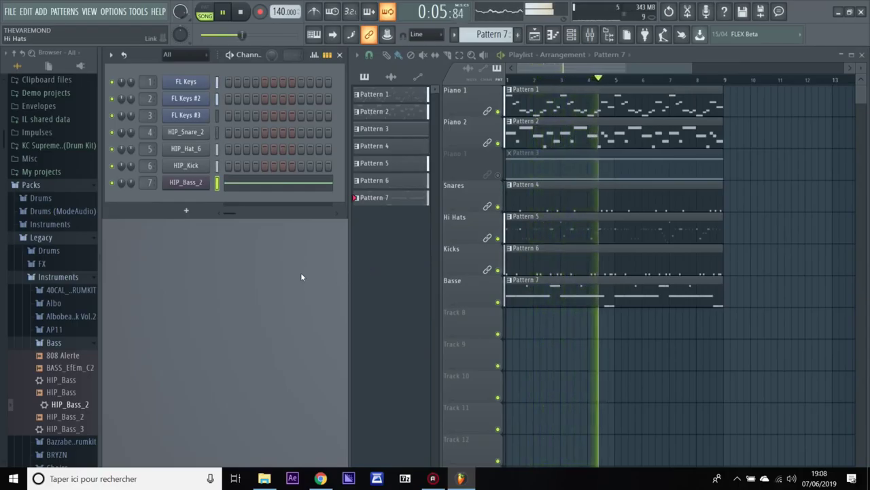
key(space)
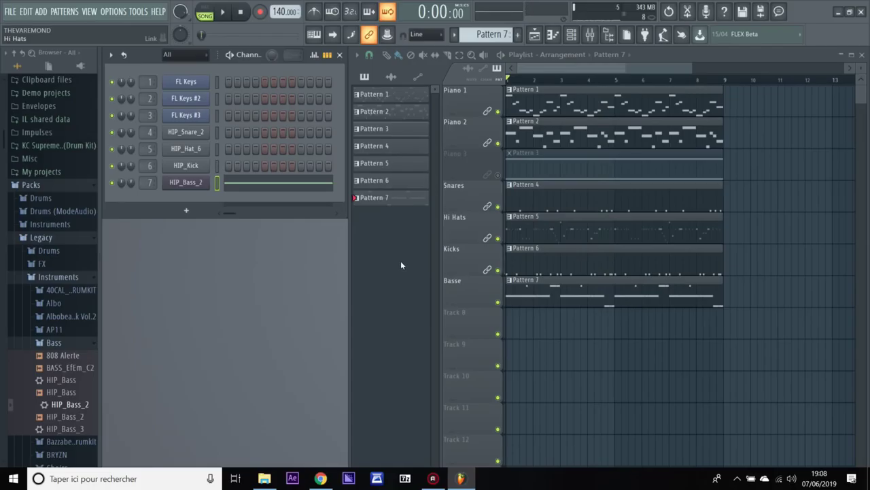
- Toggle the Piano 3 playlist track while testing playback, leaving the track unmuted
click(498, 174)
key(space)
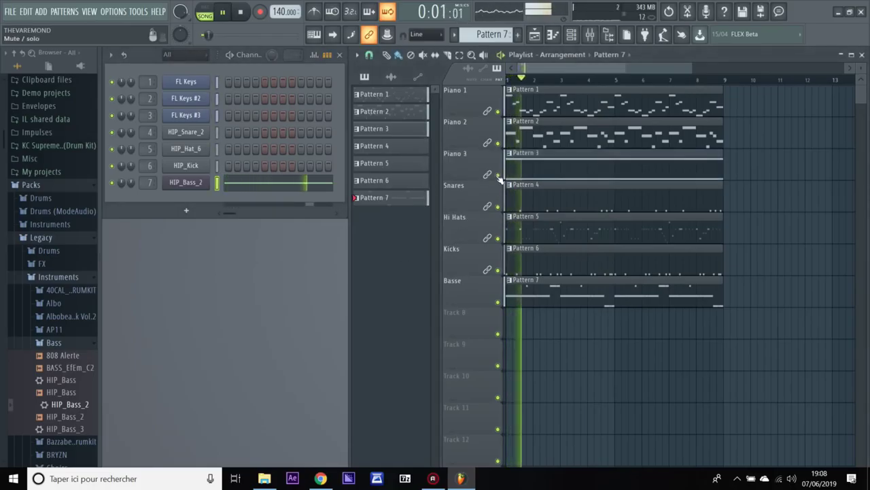
key(space)
click(497, 176)
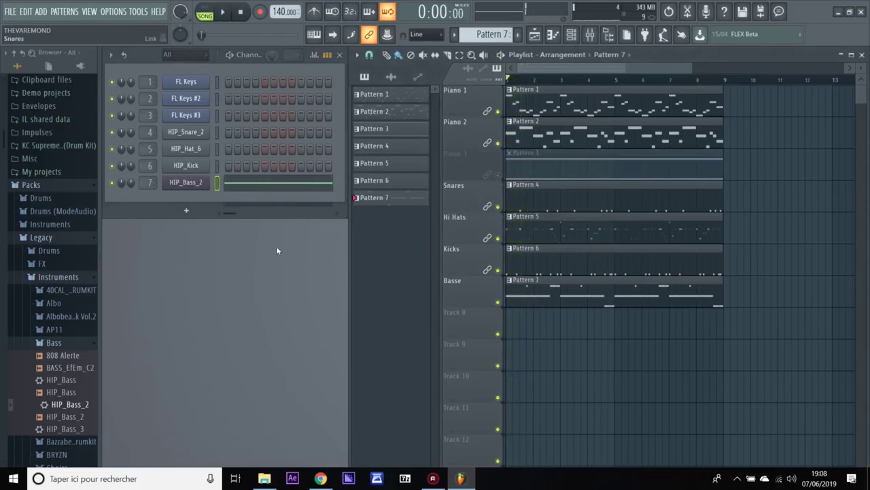
click(498, 175)
- Open the mixer, solo Insert 1 and load Ozone 8 Equalizer into its first effect slot
click(589, 34)
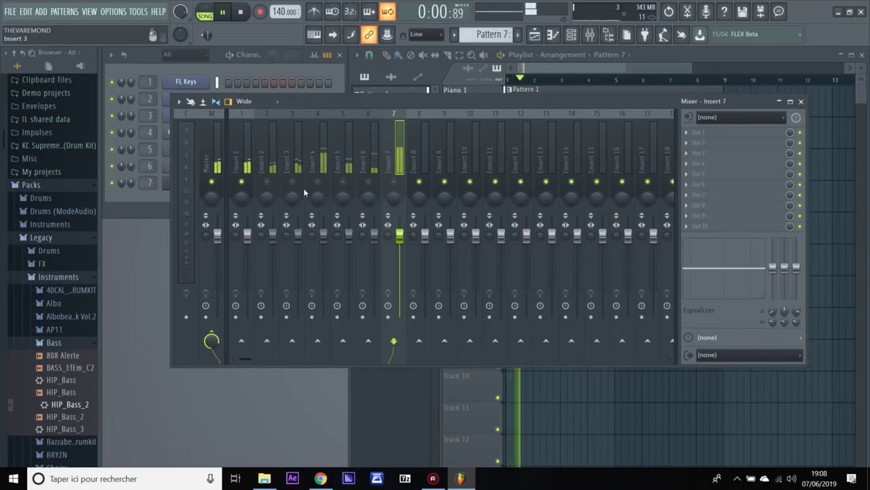
drag(360, 106, 412, 128)
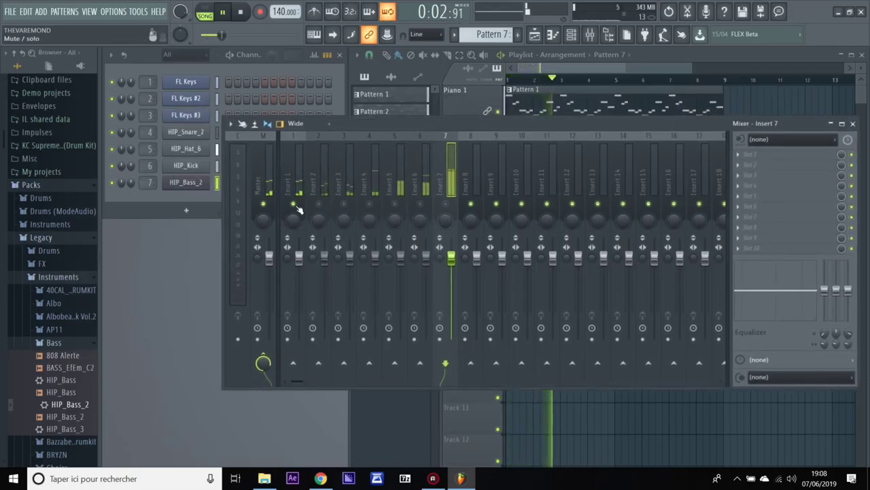
click(287, 183)
key(space)
click(749, 154)
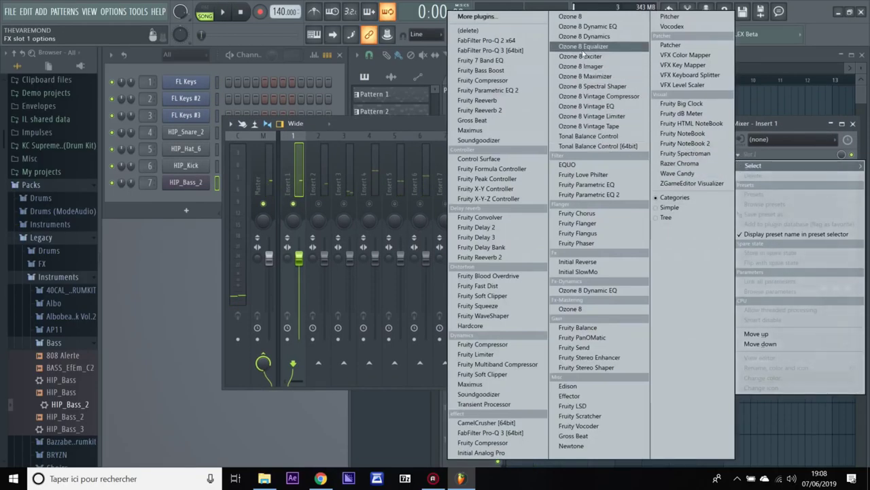
click(563, 89)
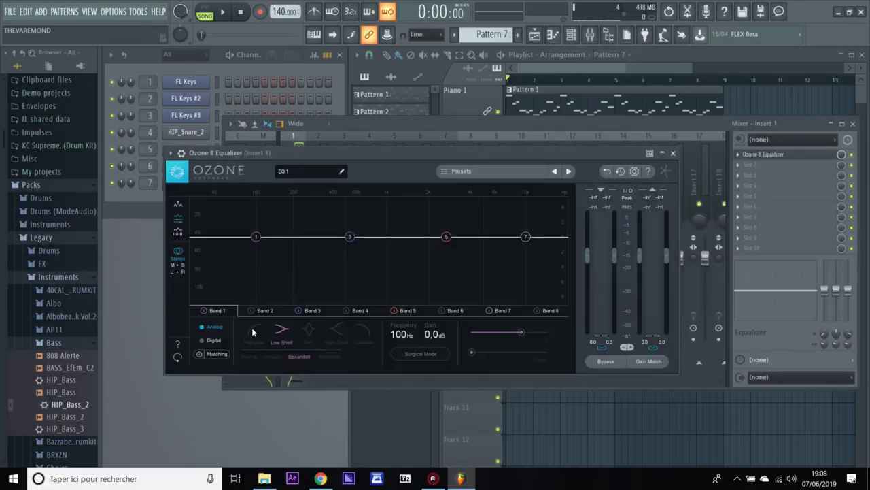
- Turn band 1 of Insert 1's equalizer into a 407 Hz highpass and apply a slight, wide cut with band 3
click(252, 327)
key(space)
drag(259, 236, 329, 237)
click(350, 237)
scroll(352, 241, down, 10)
drag(353, 241, 334, 237)
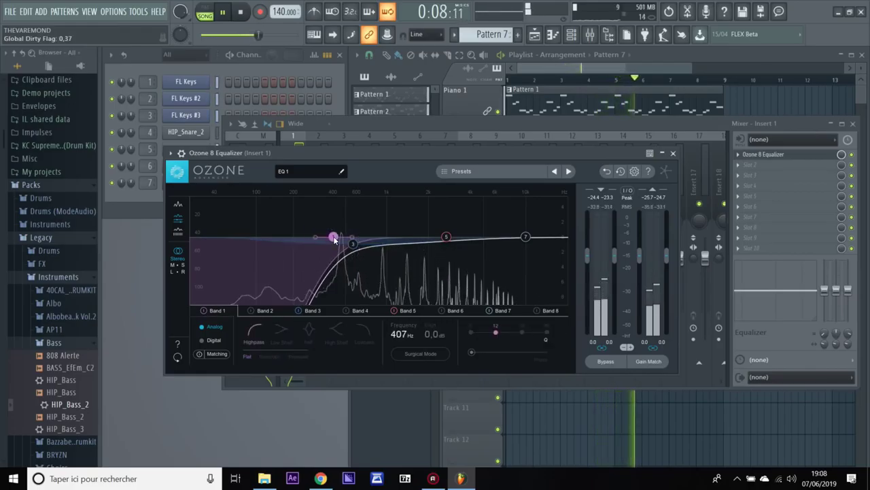
click(674, 153)
- Add Fruity Reeverb to Insert 1's second effect slot with the reverb level at 26%
click(762, 165)
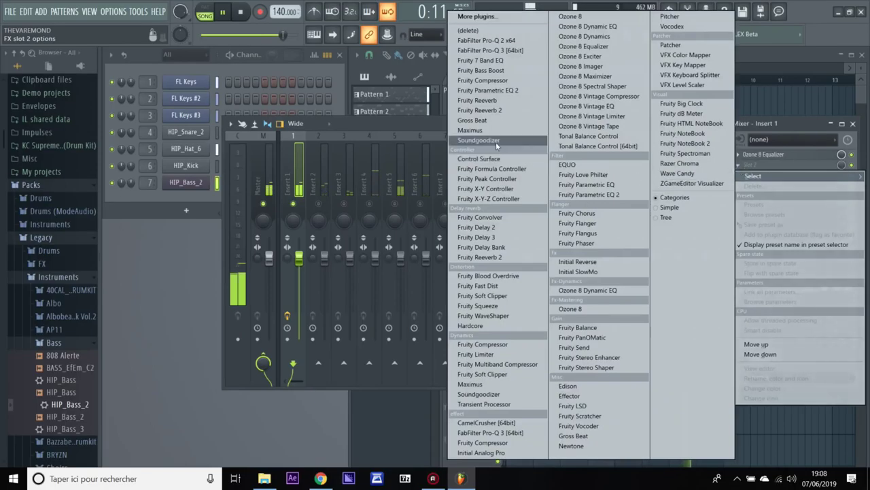
click(478, 100)
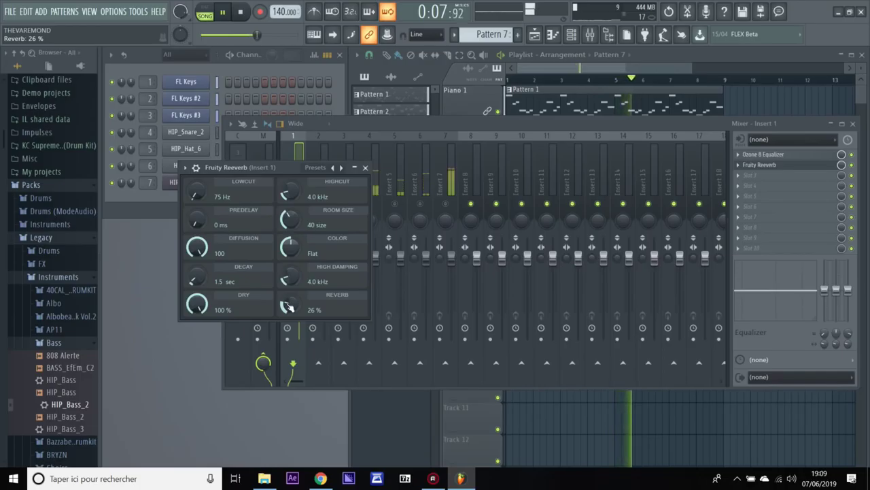
click(365, 167)
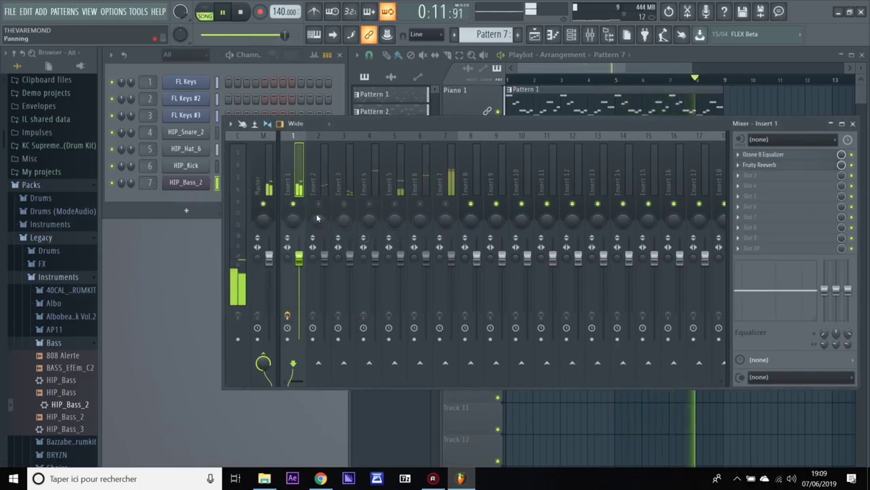
- Enable Insert 2, load Ozone 8 Equalizer on it and turn band 1 into a highpass at 443 Hz
click(314, 185)
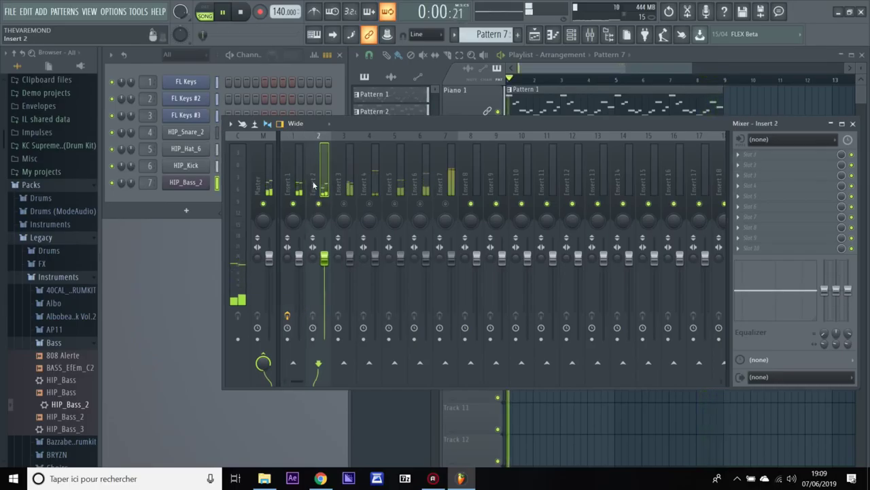
click(768, 155)
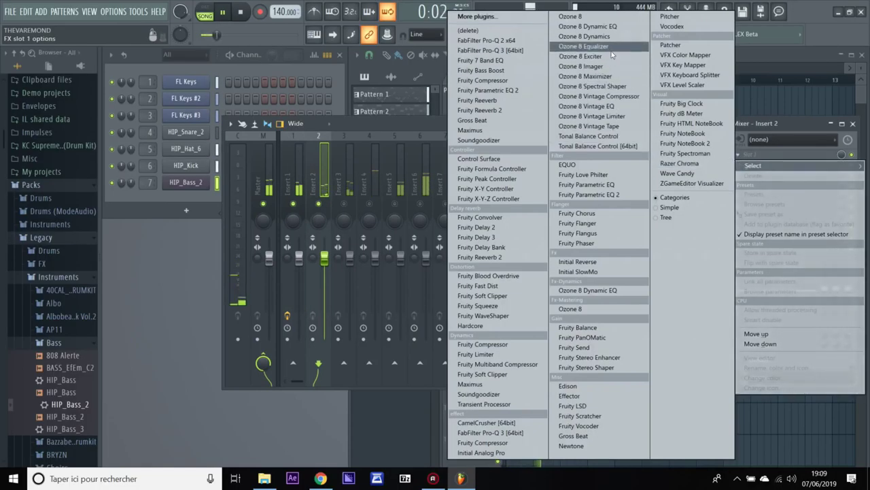
click(585, 46)
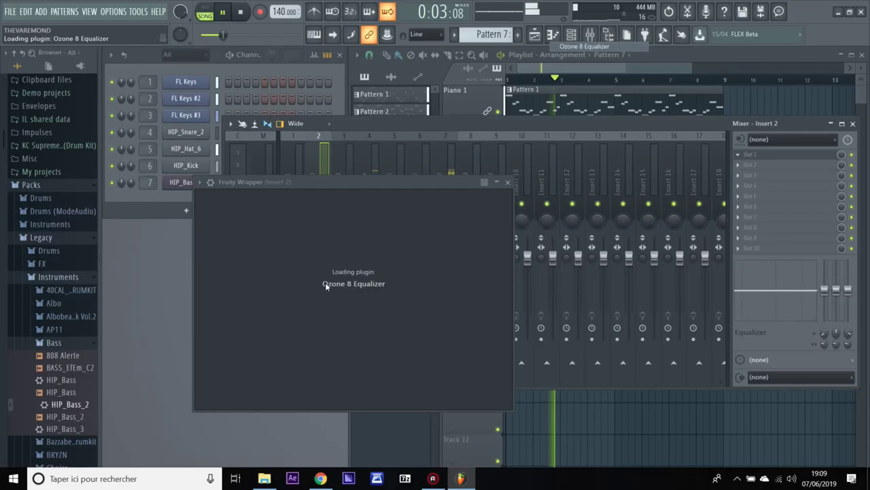
click(285, 265)
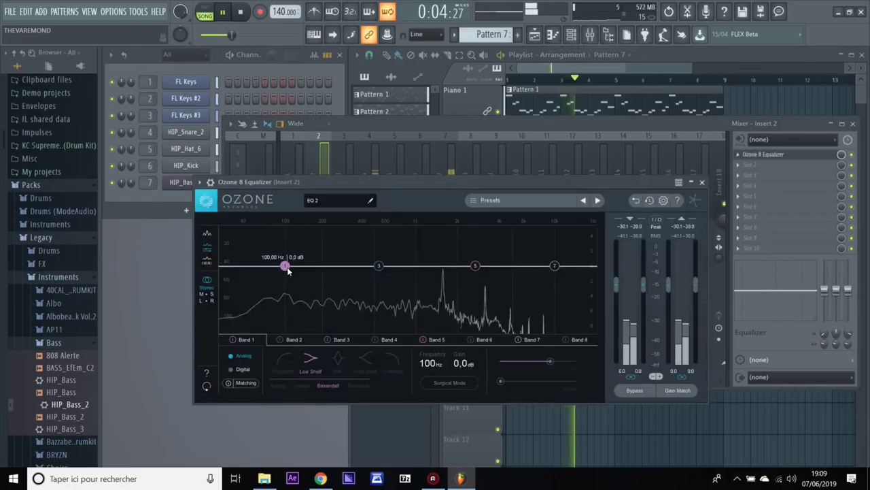
click(284, 359)
drag(285, 265, 368, 265)
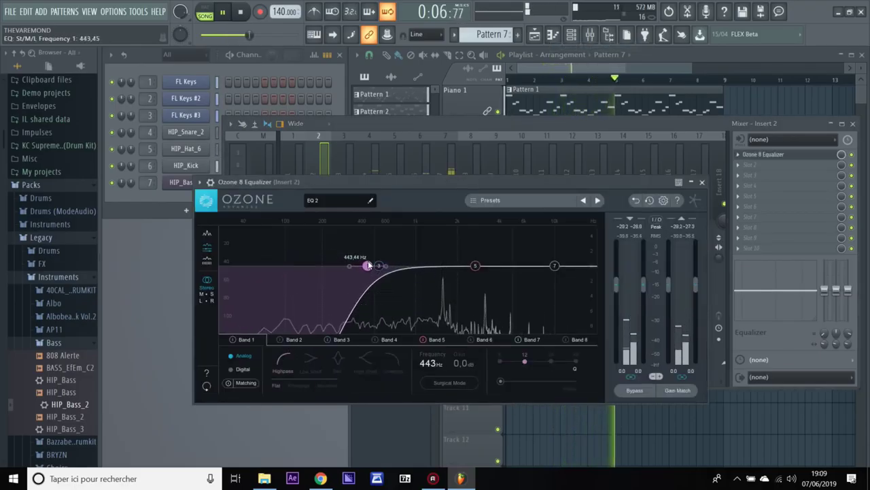
- Cut band 5 of Insert 2's equalizer by 1.1 dB at 1.97 kHz with a Q of 0.2
drag(476, 266, 455, 275)
scroll(455, 266, down, 3)
scroll(454, 267, down, 5)
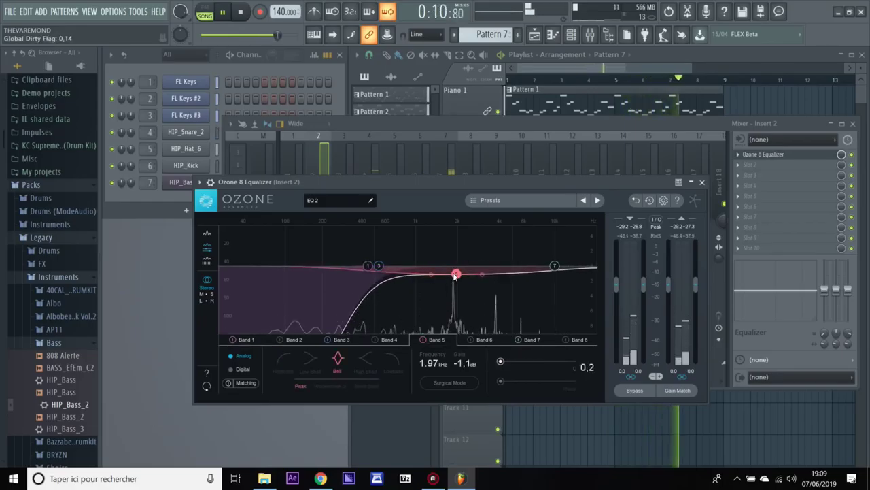
click(701, 181)
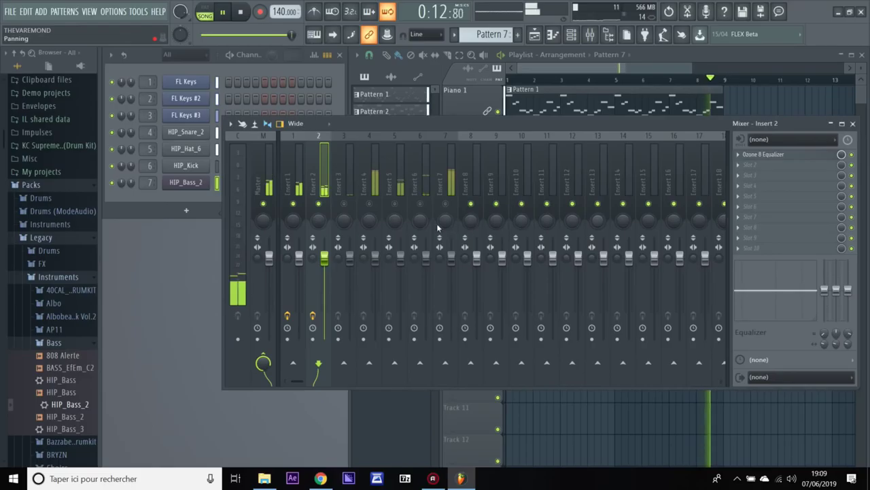
- Pan Insert 1 slightly left and Insert 2 slightly right, and adjust the stereo separation of both tracks
click(289, 261)
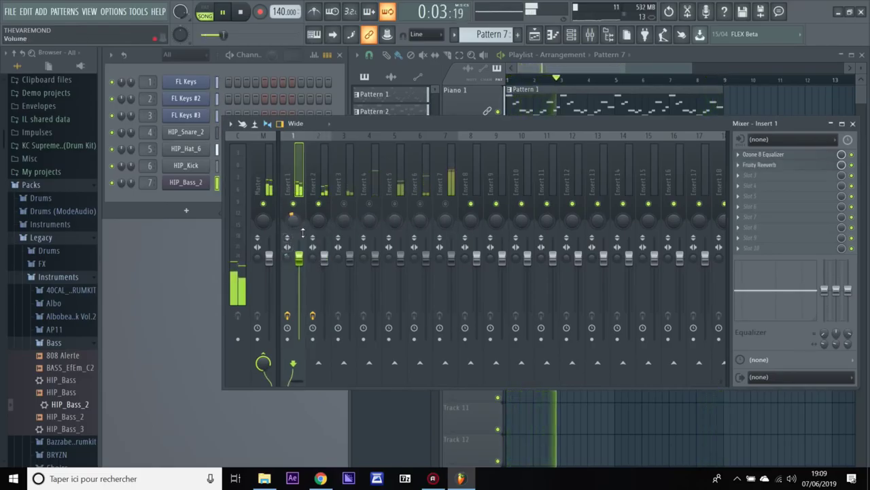
drag(313, 257, 313, 263)
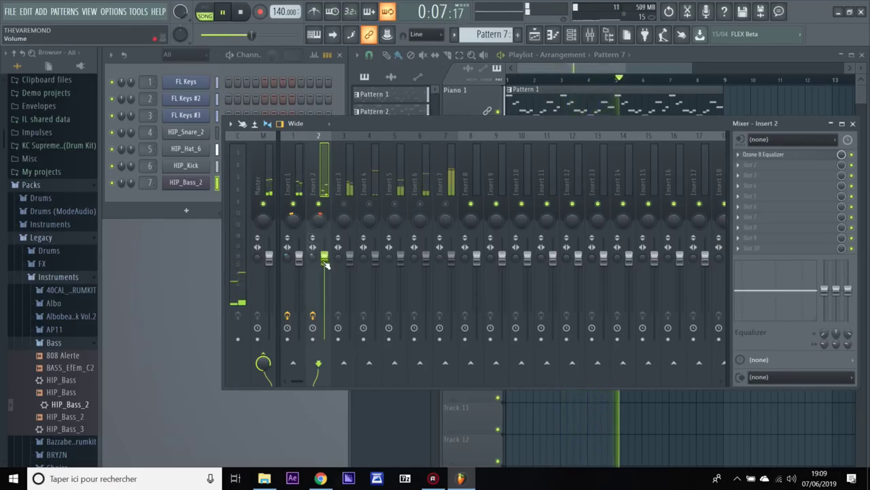
- Add Fruity Parametric EQ 2 to Insert 1's third effect slot and slightly lower bands 3 and 4
click(299, 194)
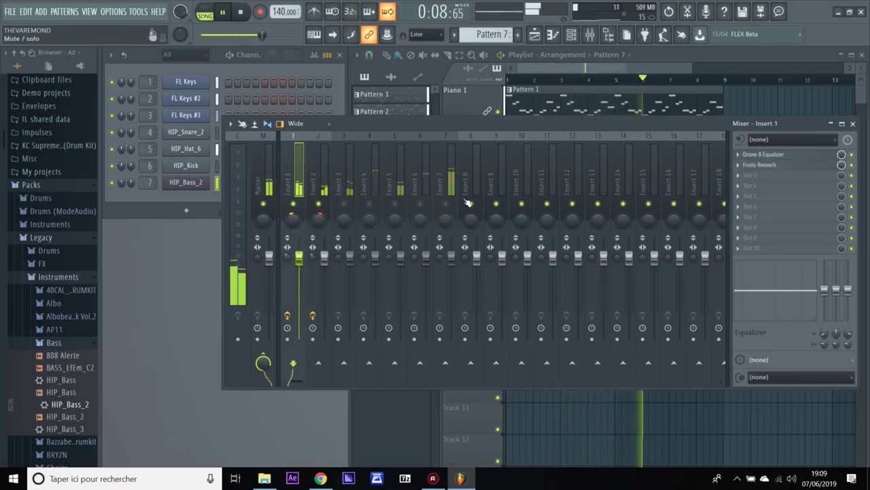
click(750, 178)
click(491, 91)
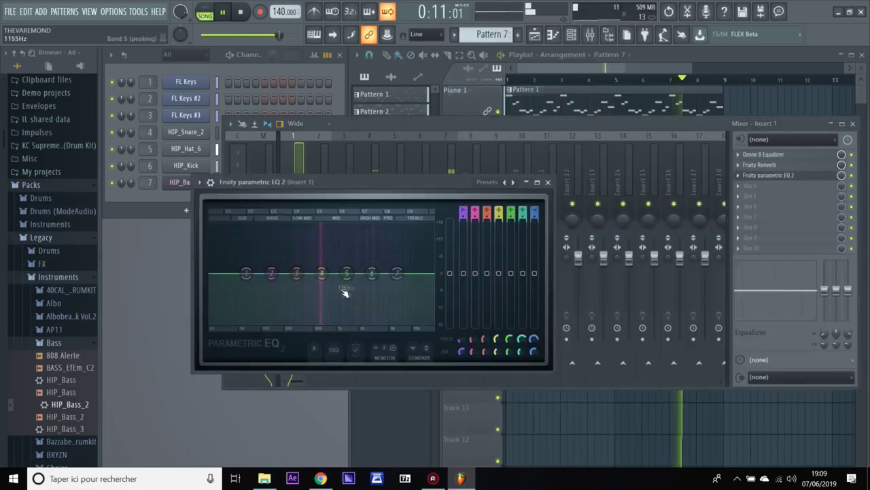
drag(321, 276, 298, 278)
drag(322, 277, 322, 278)
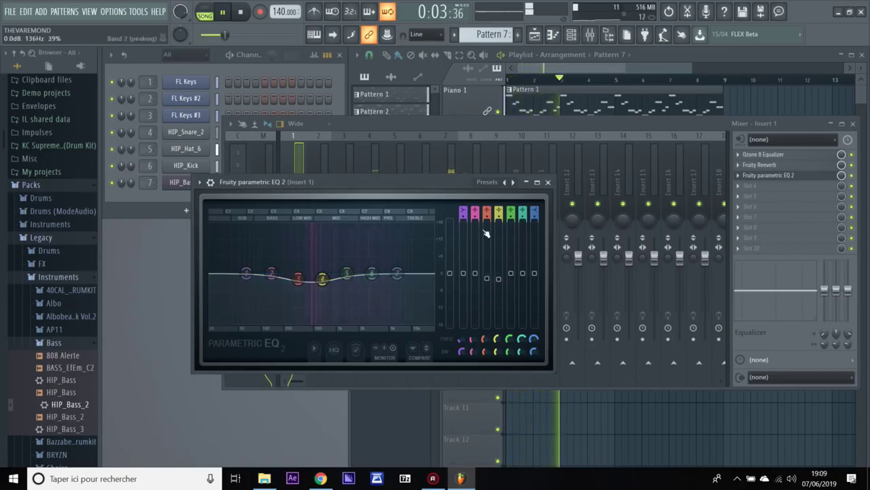
click(549, 183)
- Add Fruity Reeverb to Insert 2's second effect slot with the reverb level at 24%
click(317, 188)
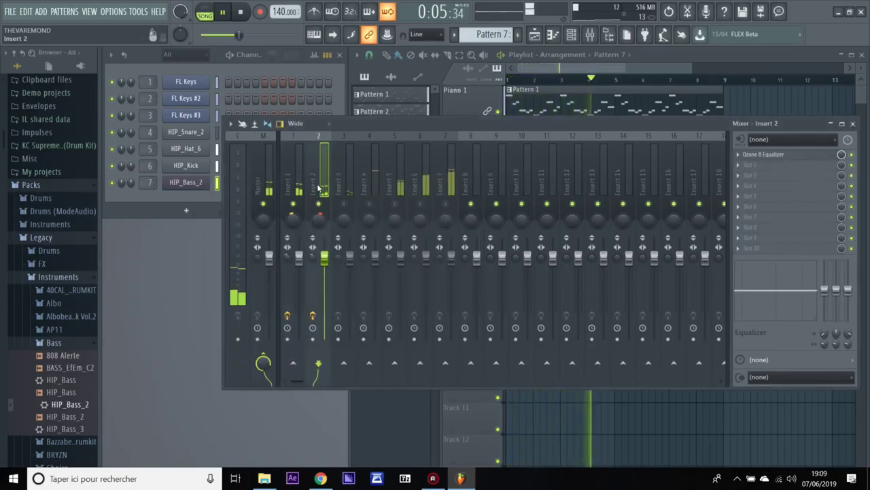
click(755, 165)
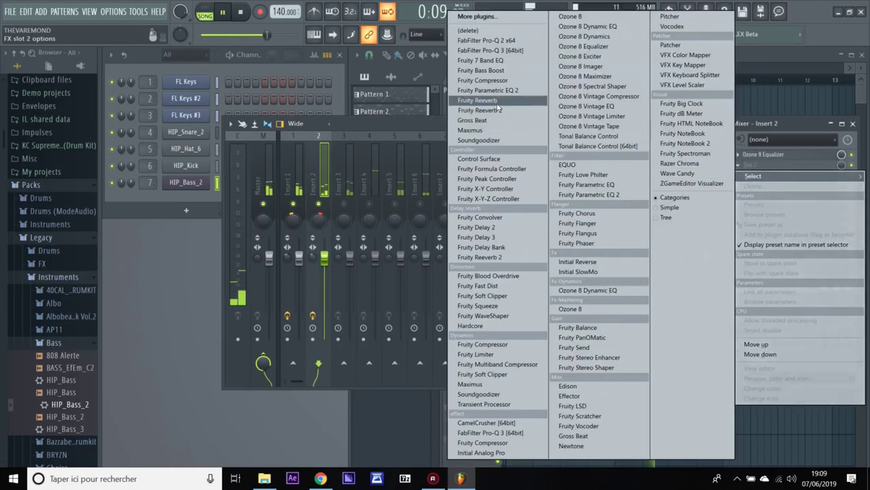
click(496, 101)
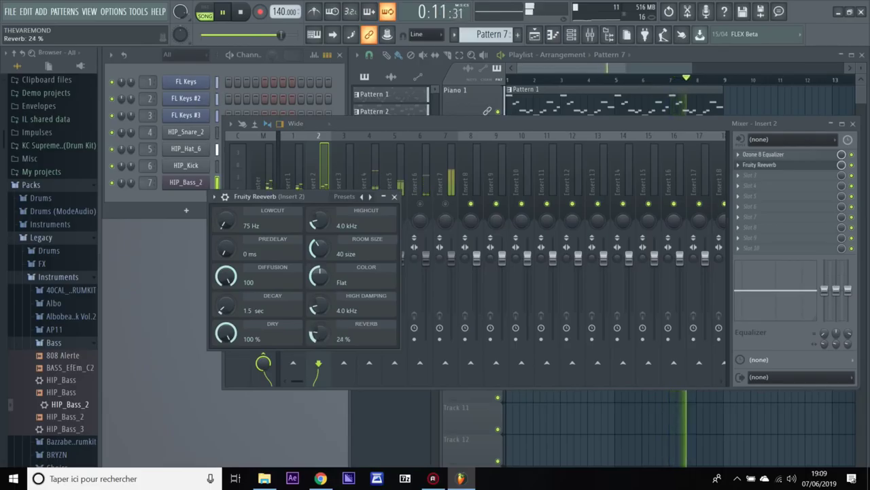
click(393, 197)
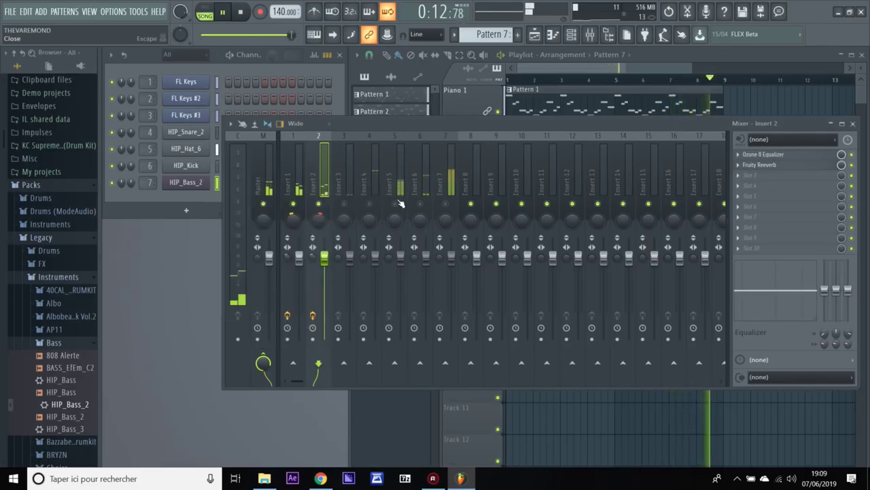
click(741, 177)
click(484, 100)
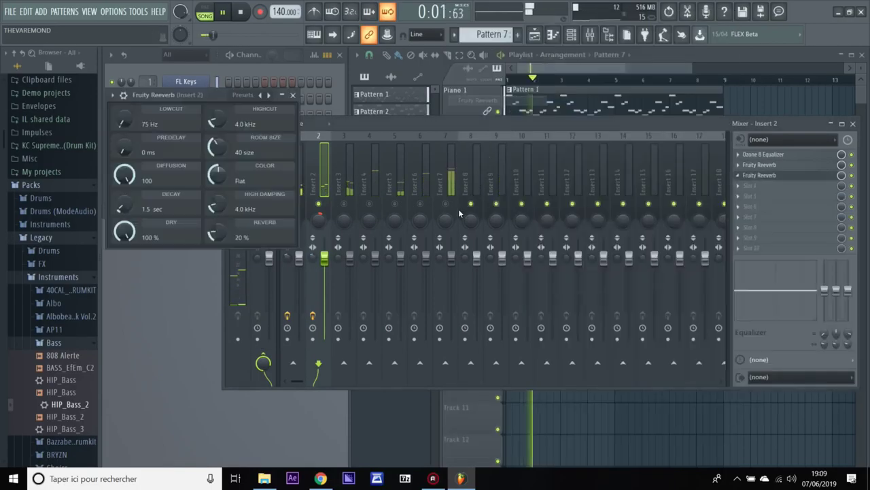
click(294, 94)
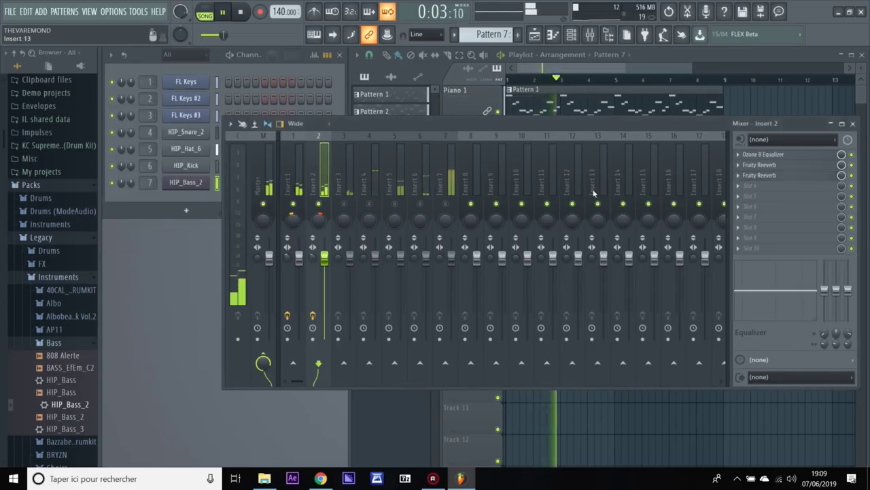
- Replace the effect in Insert 2's third slot with Fruity Parametric EQ 2 and slightly lower one of its bands
click(747, 183)
mouse_move(754, 186)
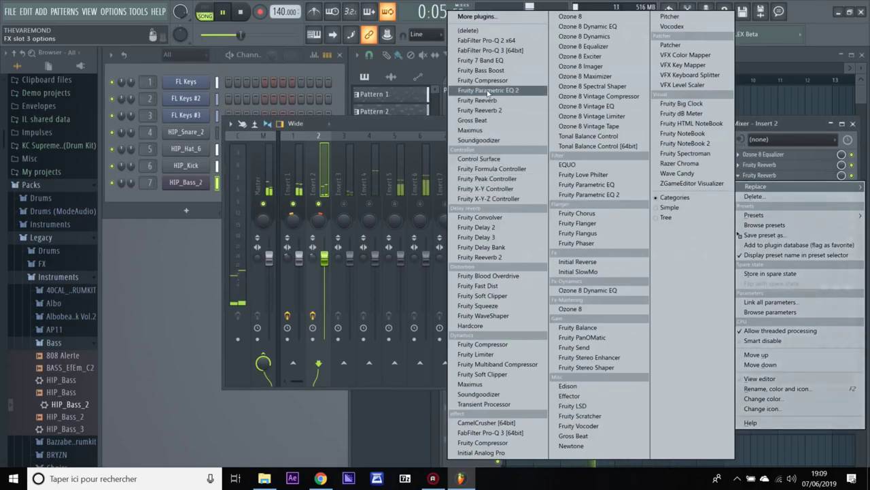
click(485, 90)
mouse_move(259, 187)
mouse_down()
mouse_move(285, 190)
mouse_move(261, 192)
mouse_up()
click(461, 96)
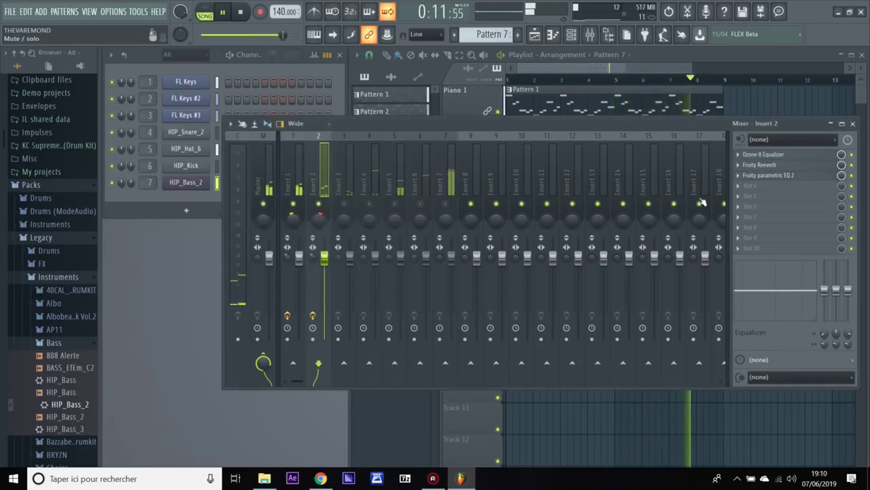
- Add Ozone 8 Equalizer to Insert 3's first effect slot and make band 1 a highpass filter
click(337, 190)
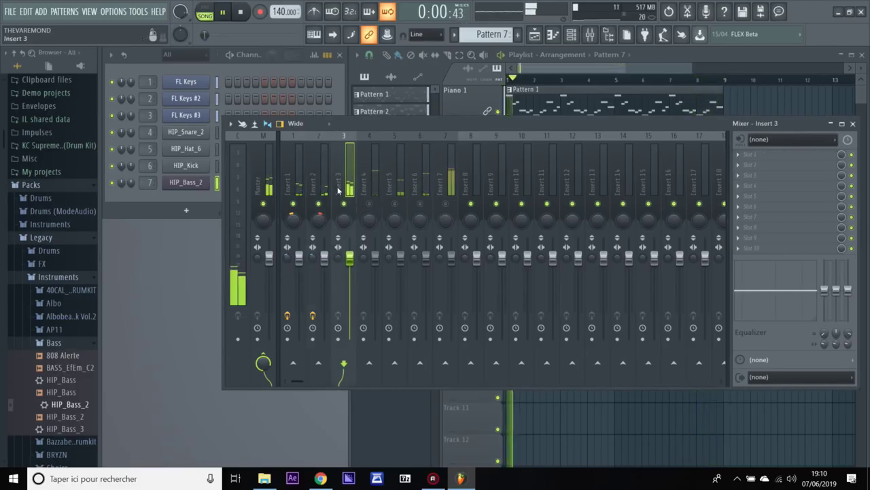
click(747, 158)
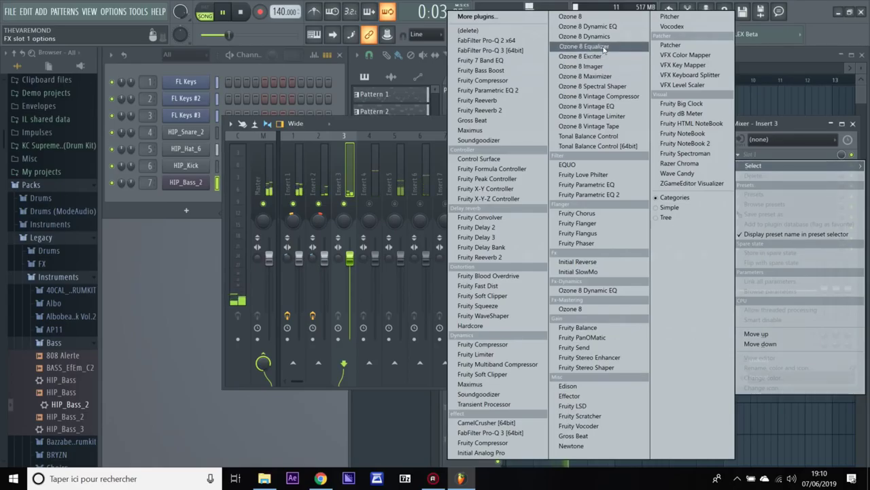
click(603, 47)
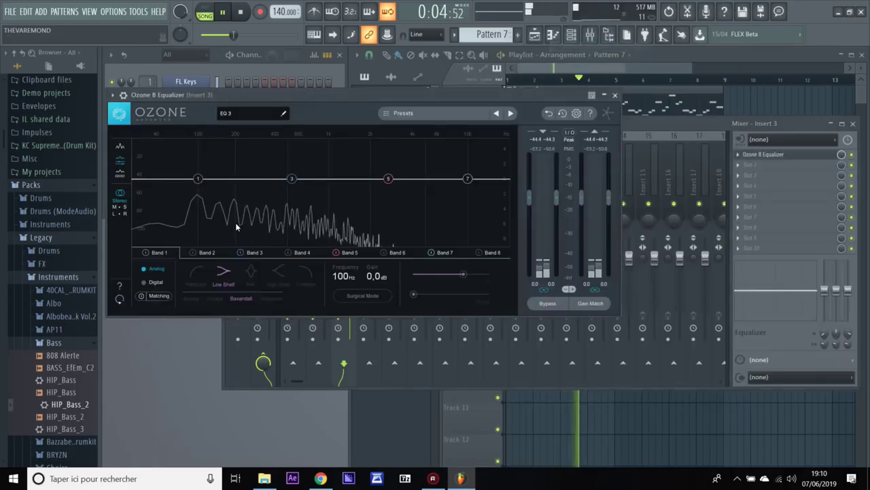
click(195, 272)
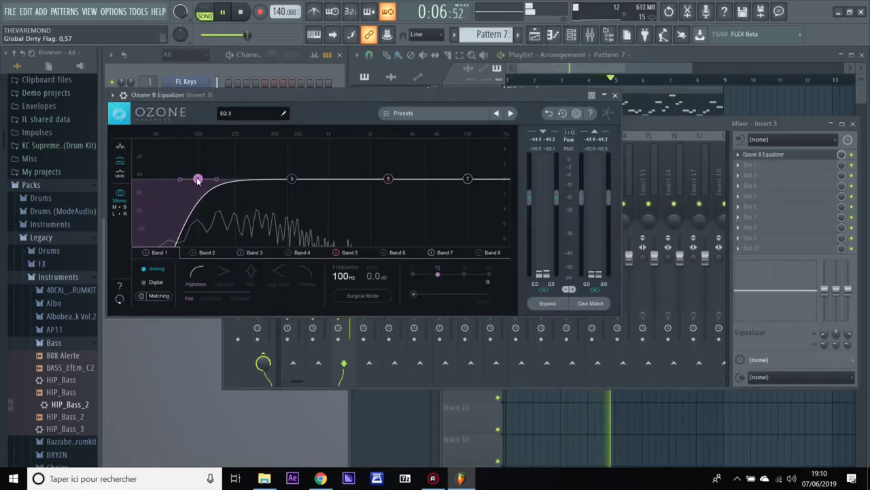
- Set the highpass on band 1 of Insert 3's equalizer to 111 Hz with a slope of 48
drag(199, 179, 237, 178)
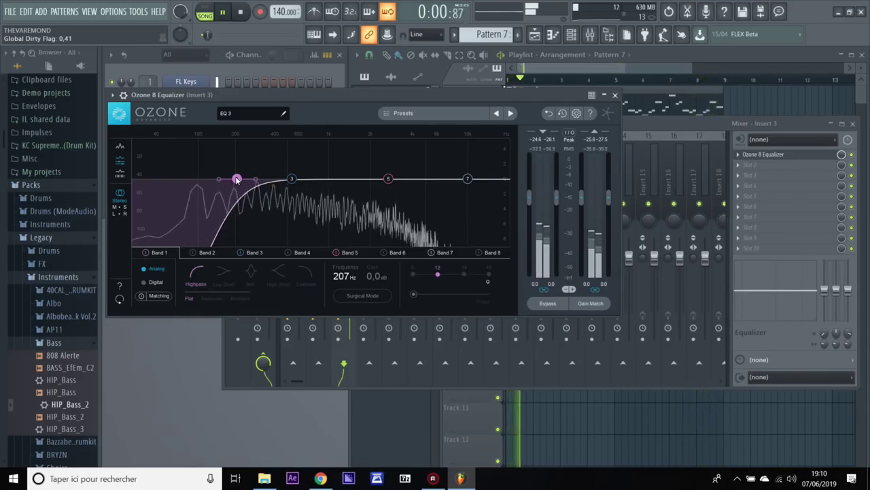
drag(236, 180, 198, 182)
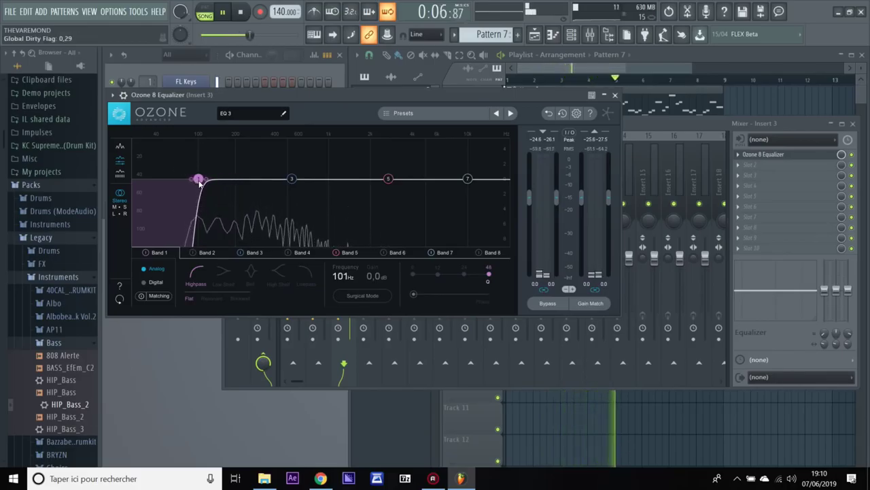
drag(200, 182, 204, 183)
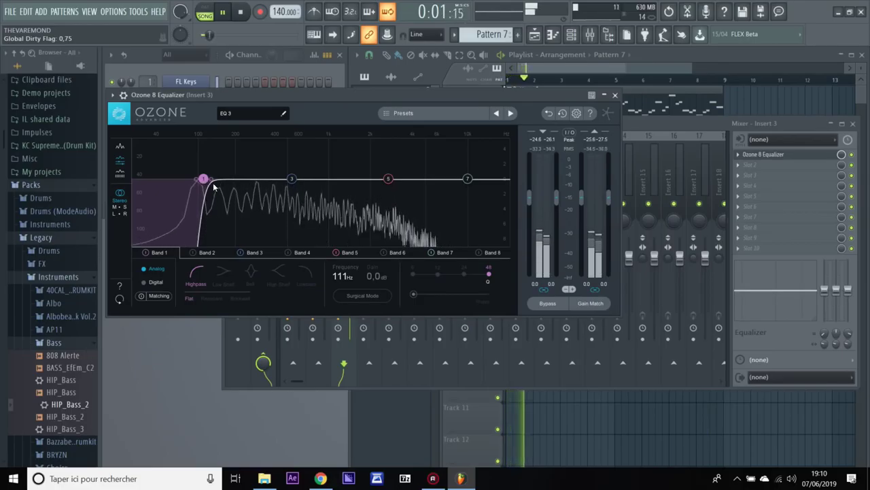
click(615, 95)
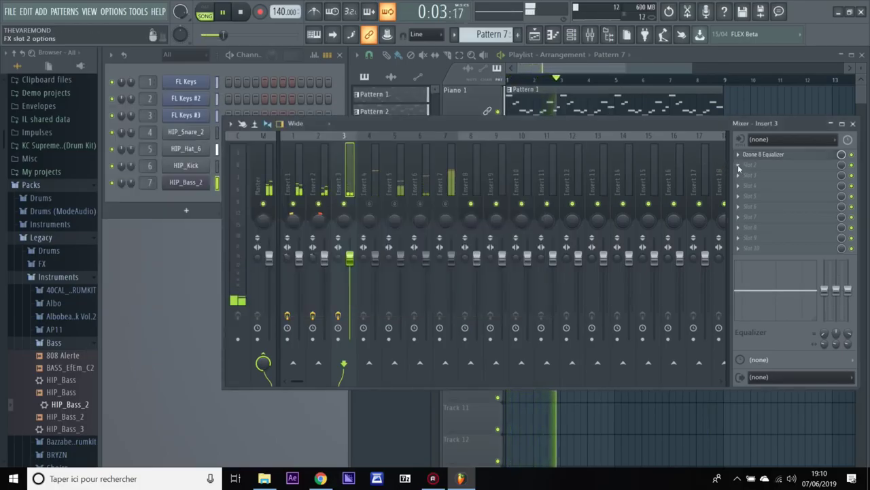
- Add Fruity Reeverb to Insert 3's second effect slot
click(740, 168)
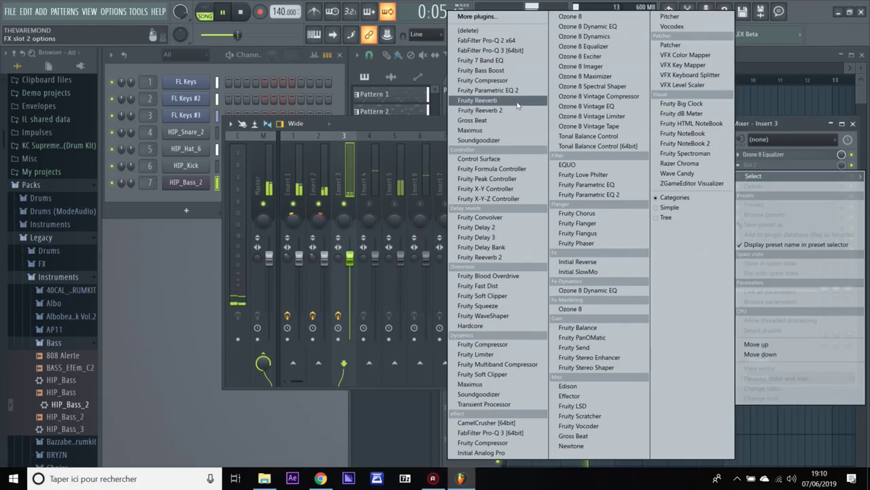
click(518, 105)
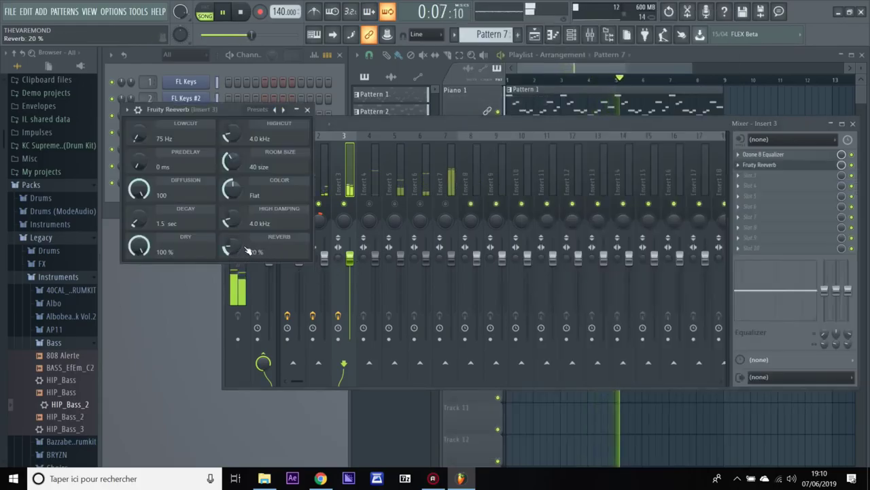
click(307, 110)
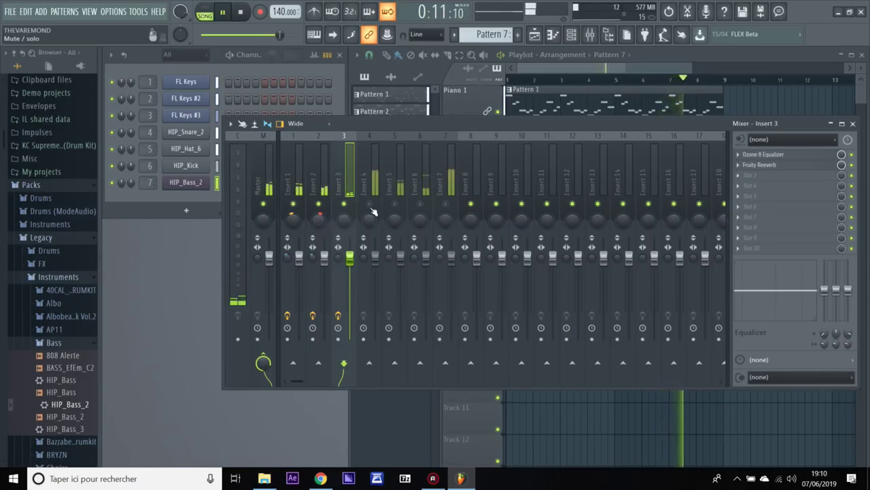
- Unmute Insert 4 and add Ozone 8 Equalizer to its first effect slot, with band 1 as a highpass at about 461 Hz
click(363, 182)
click(742, 158)
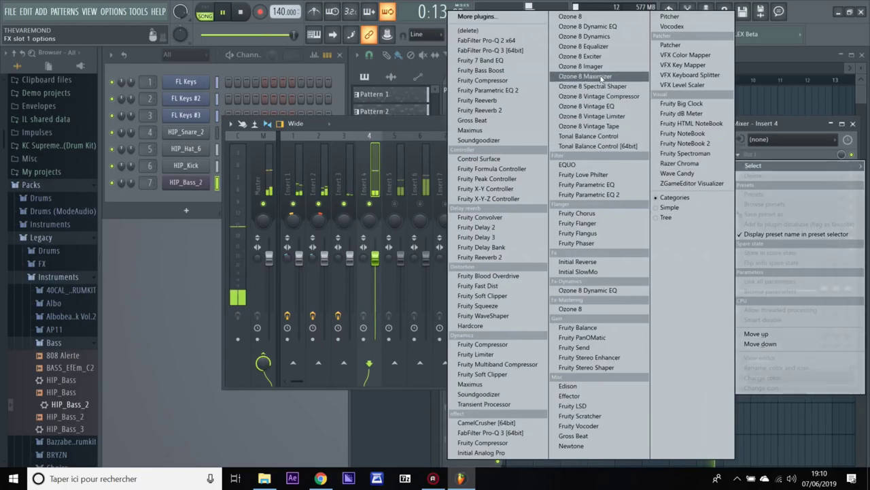
click(592, 54)
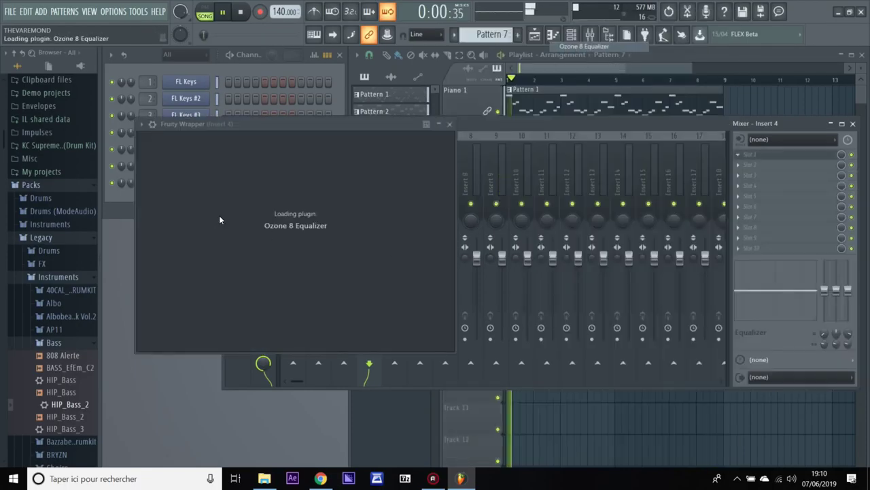
click(227, 208)
click(230, 300)
drag(226, 207, 311, 207)
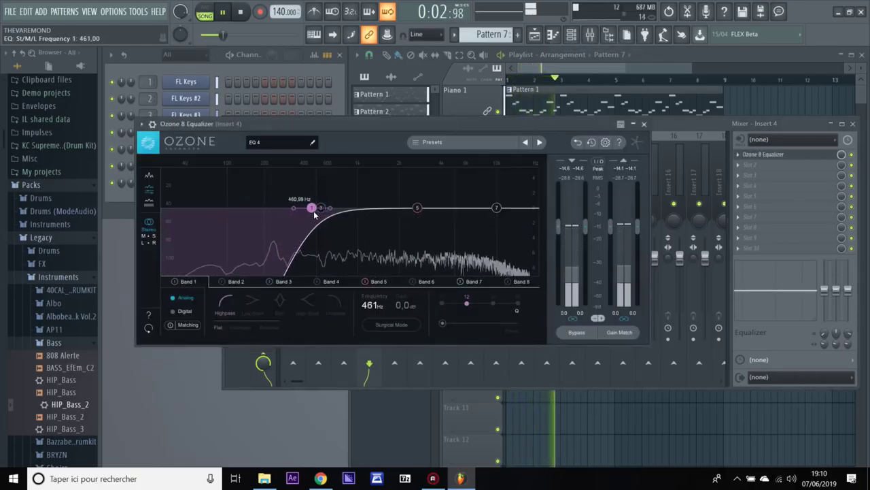
- Slightly cut band 5 near 2.7 kHz in Insert 4's equalizer and make band 7 a lowpass just above 10 kHz
click(418, 208)
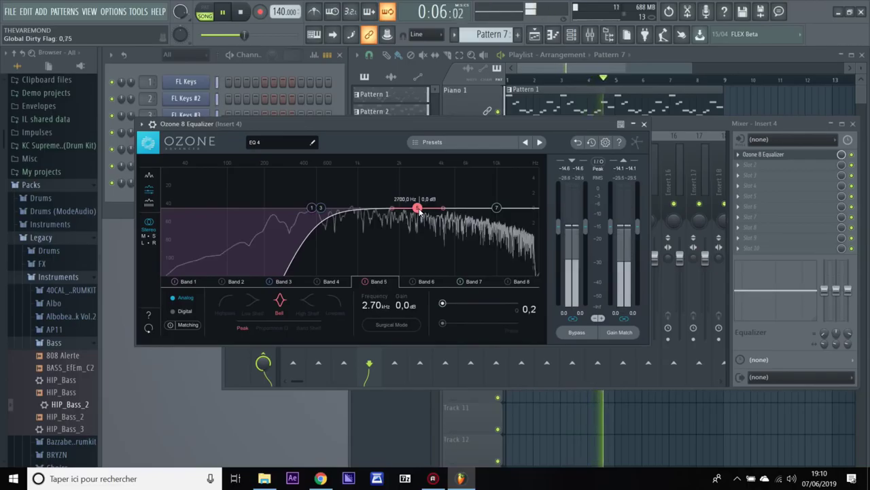
drag(419, 209, 418, 215)
click(496, 208)
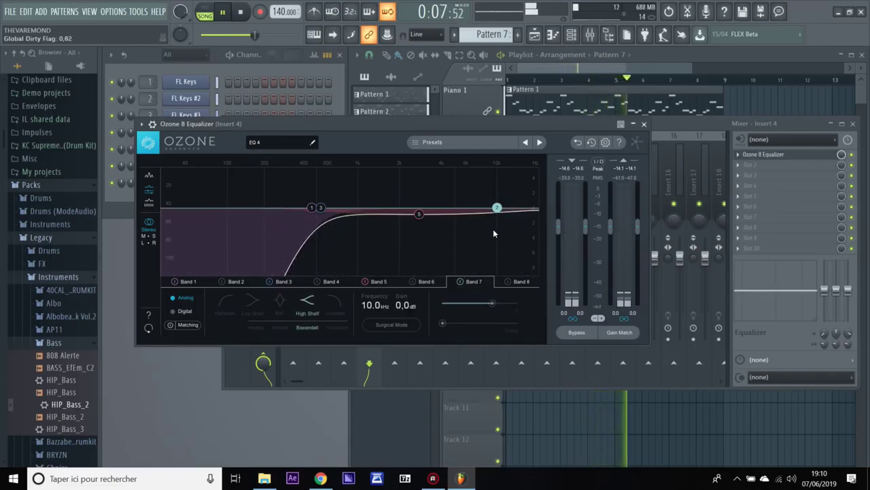
click(339, 307)
drag(501, 214, 509, 213)
click(644, 124)
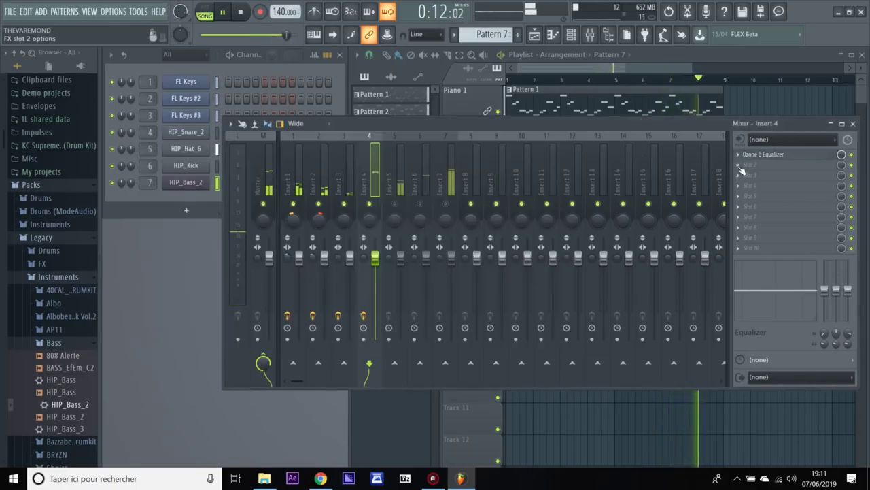
- Add Fruity Reeverb to Insert 4's second effect slot and adjust Insert 3's stereo separation
click(754, 164)
click(503, 100)
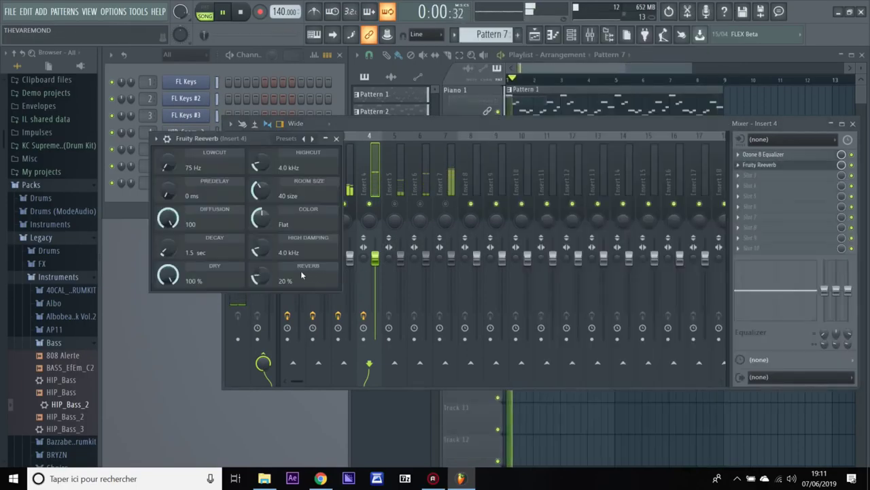
click(337, 139)
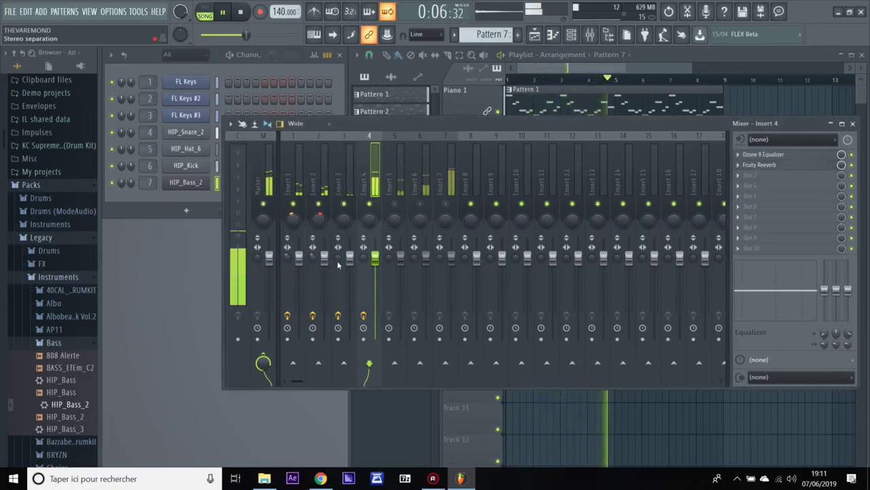
drag(338, 258, 338, 243)
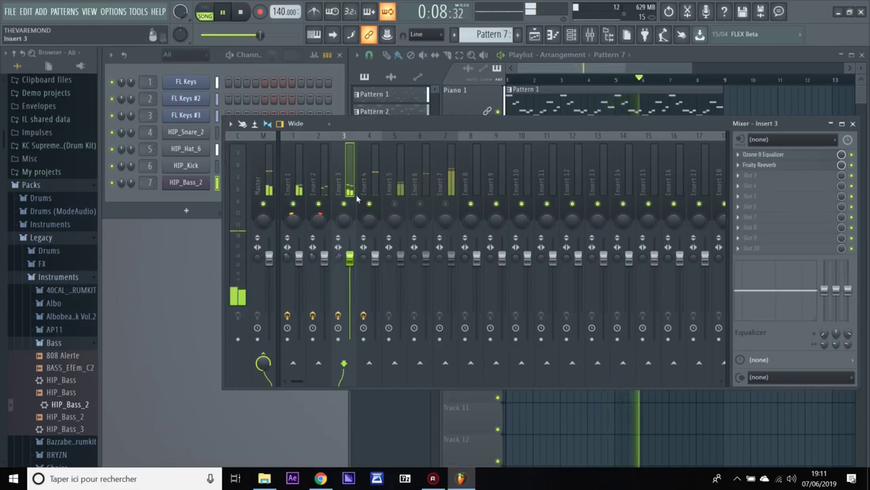
click(365, 185)
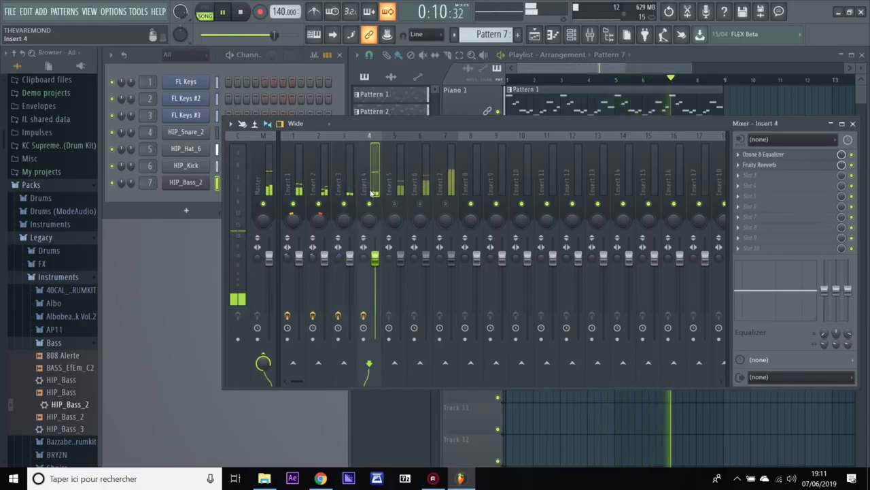
- Unmute Insert 5 and add Ozone 8 Equalizer to its first slot, with band 1 as a highpass just below 2 kHz
click(399, 214)
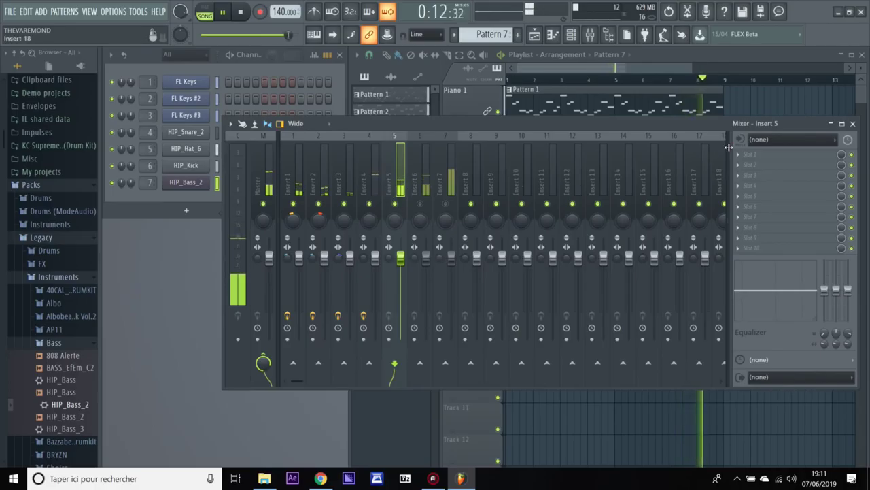
click(753, 155)
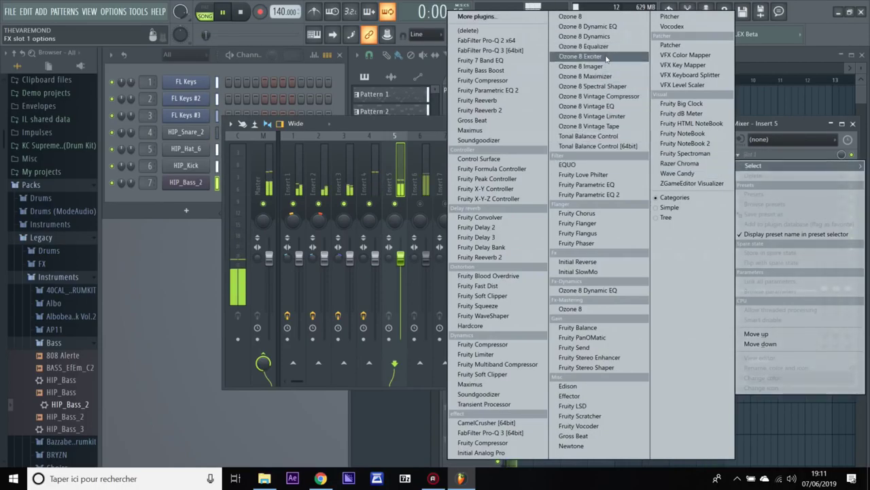
click(583, 47)
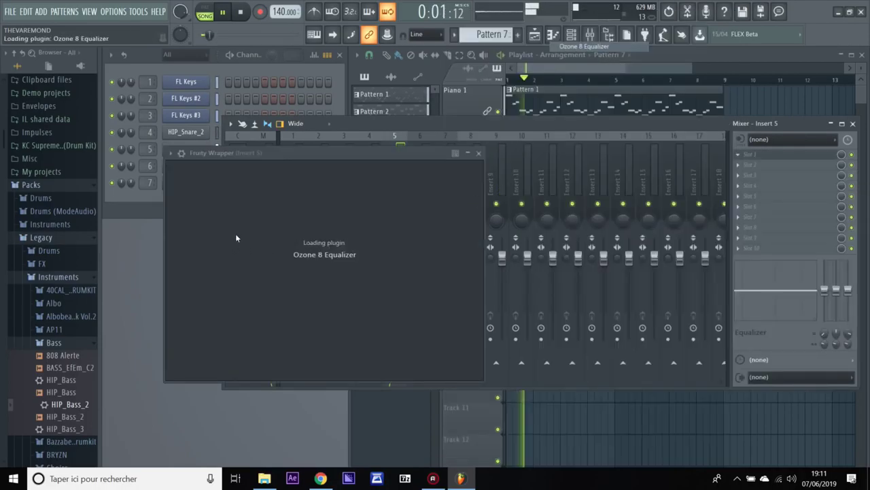
click(256, 238)
click(256, 329)
drag(257, 239, 478, 239)
- Cut band 5 of Insert 5's equalizer by 0.3 dB at 4.55 kHz with a Q of 0.2
click(447, 238)
scroll(448, 239, down, 1)
scroll(447, 240, up, 5)
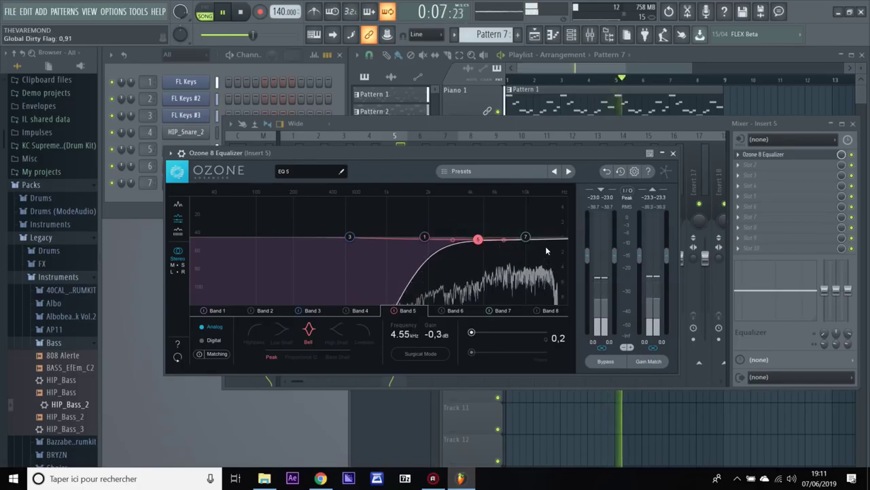
- Make band 7 of Insert 5's equalizer a lowpass at about 16 kHz with a slope of 48
click(527, 238)
click(365, 332)
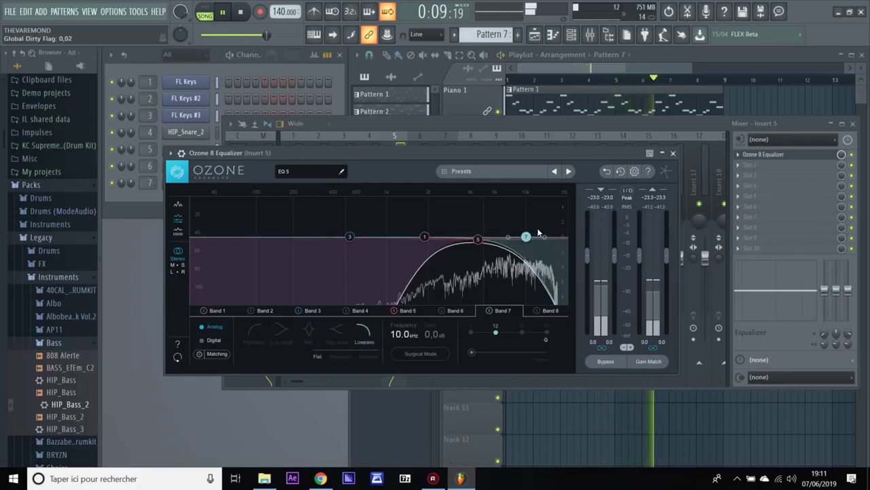
scroll(525, 238, down, 2)
drag(526, 238, 556, 243)
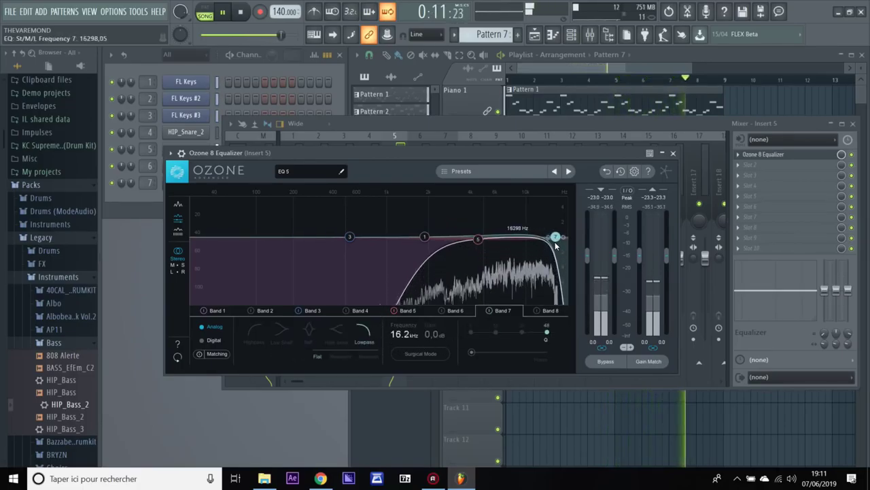
- Set band 5 of Insert 5's equalizer to -0.5 dB at 4.73 kHz and slightly lower Insert 5's volume
drag(478, 239, 483, 245)
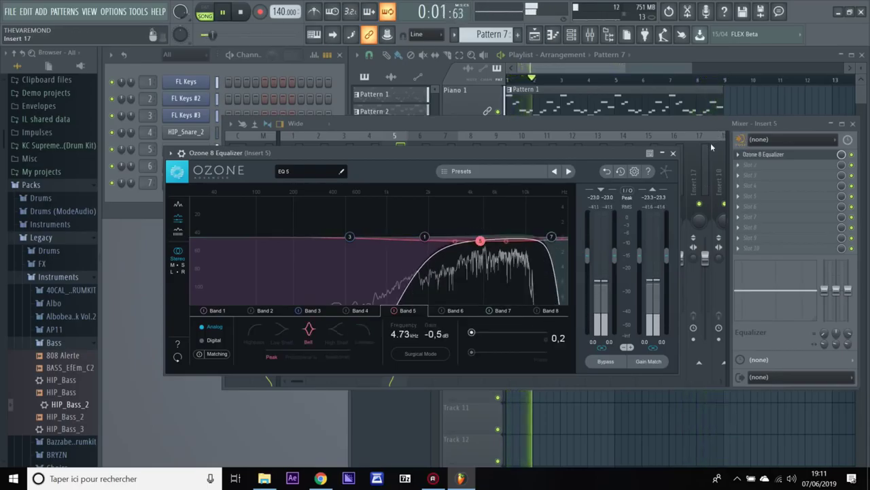
click(671, 154)
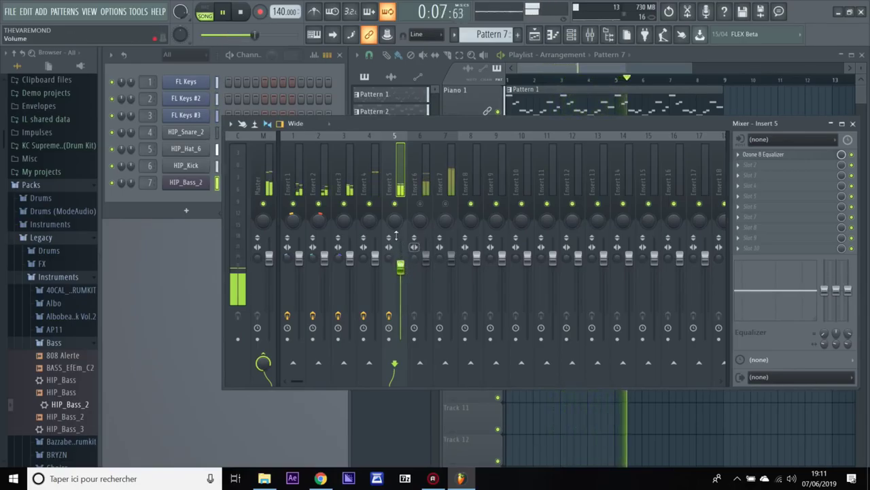
- Lower the band 1 highpass of Insert 3's equalizer to about 70 Hz
click(341, 189)
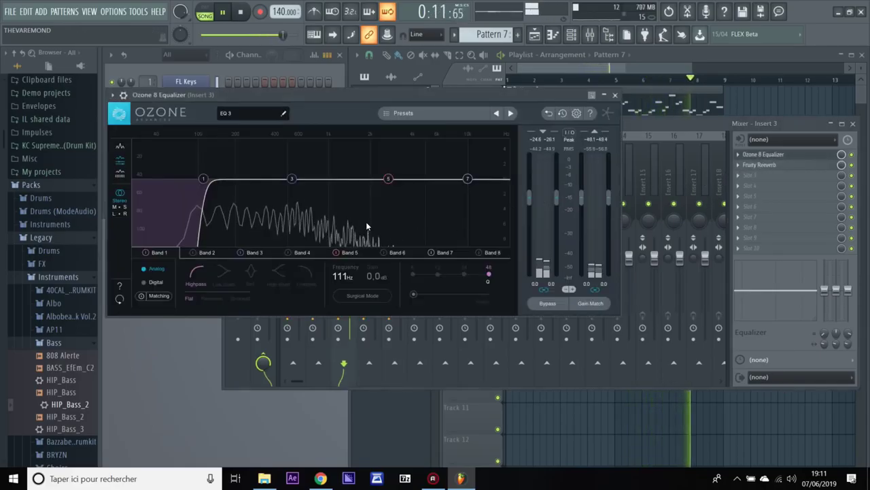
drag(202, 180, 203, 182)
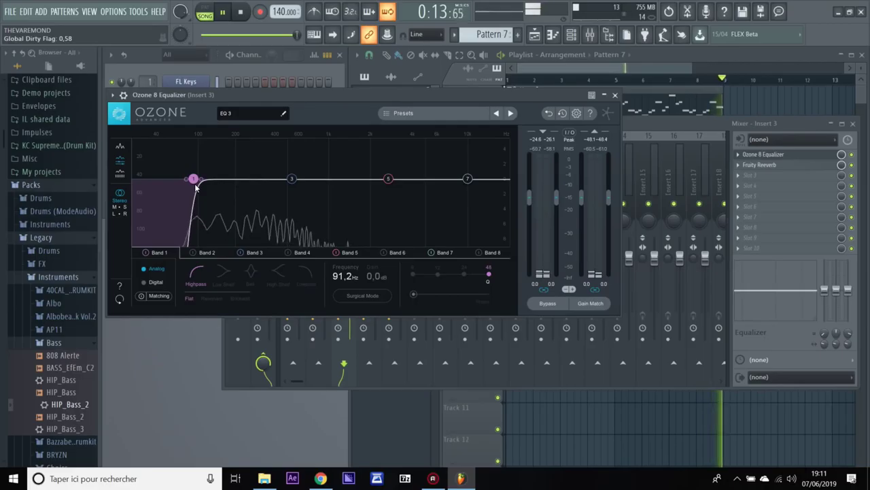
drag(195, 185, 185, 188)
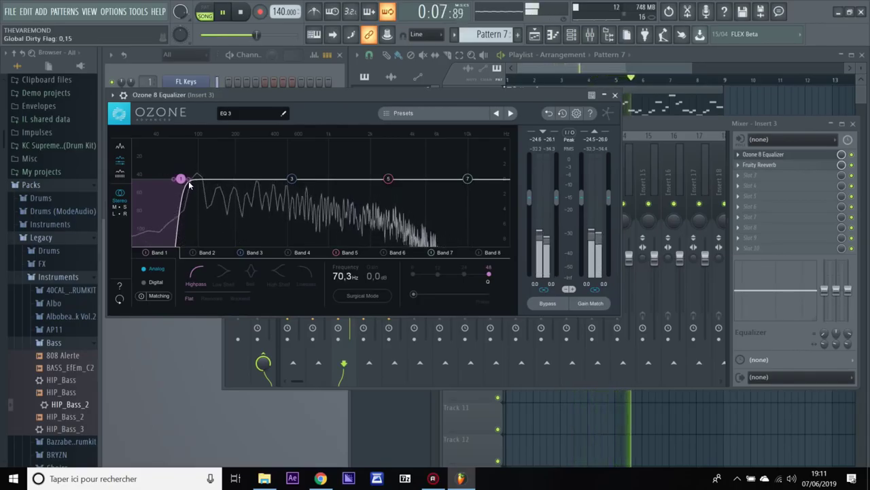
click(615, 95)
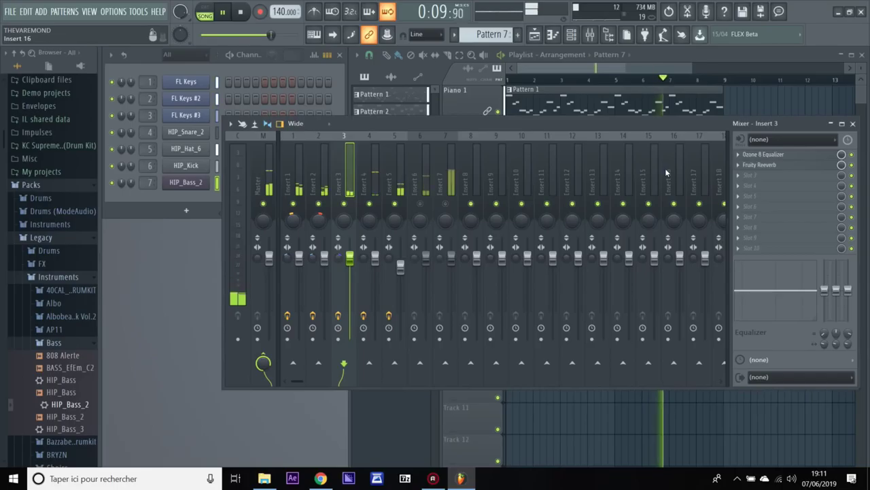
- Add Soundgoodizer to Insert 3's third effect slot and slightly lower Insert 3's volume
click(737, 179)
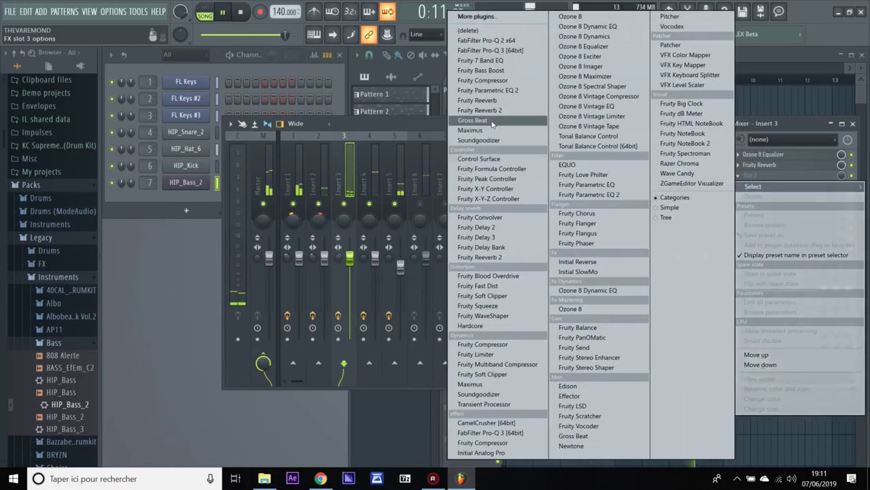
click(499, 121)
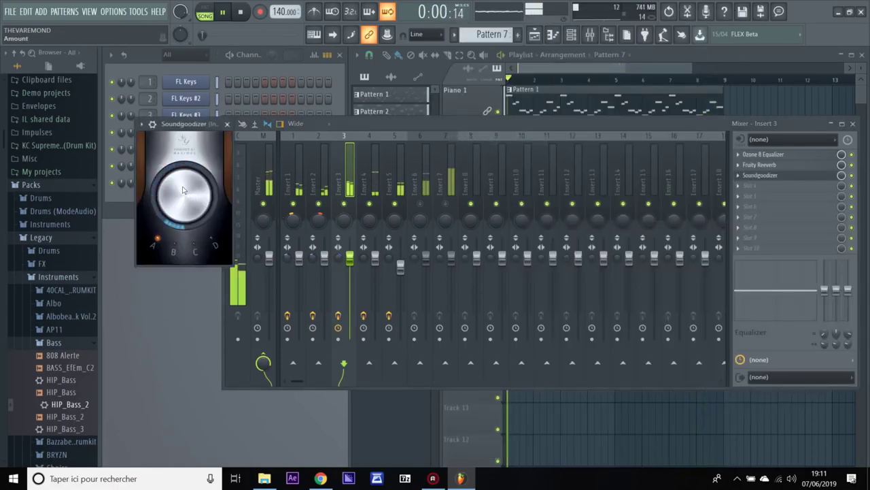
click(227, 124)
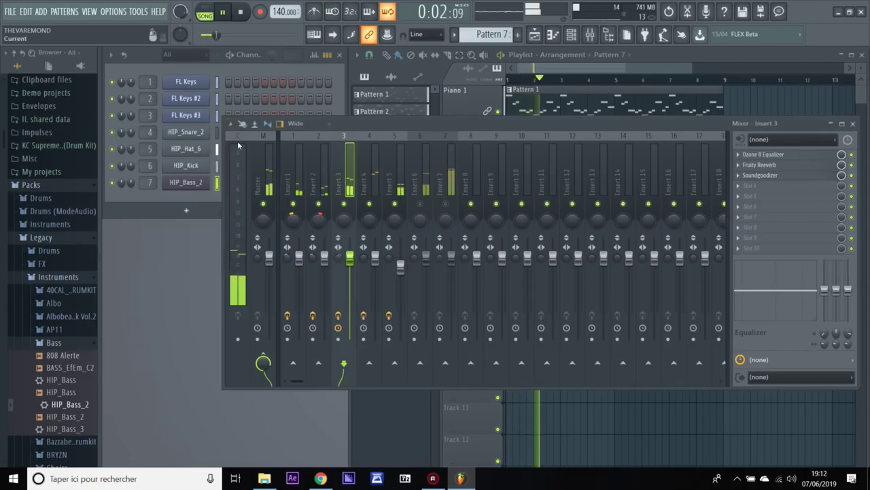
drag(349, 257, 349, 267)
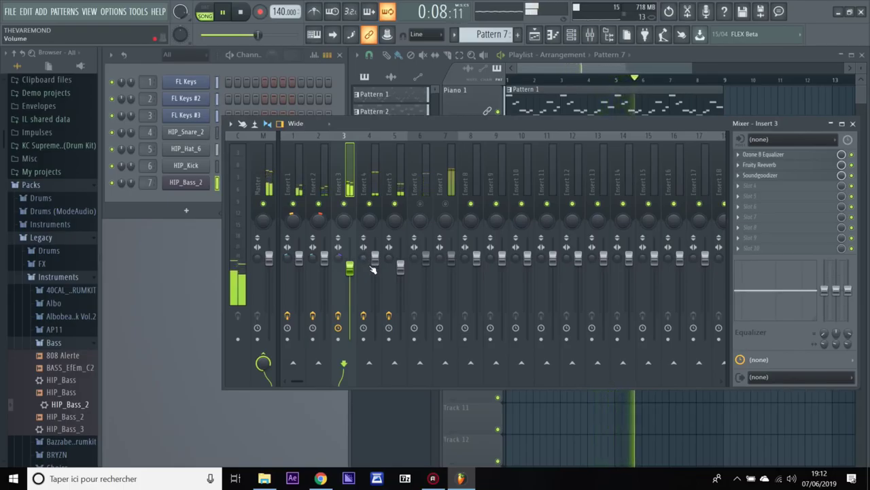
- Try Pattern 3 without the first upper G3 note of FL Keys #3, undo the deletion and play it back
click(854, 124)
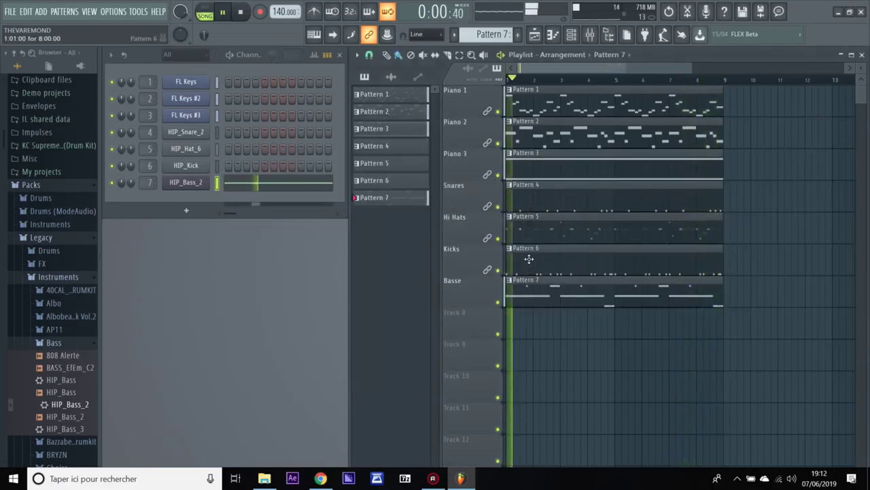
click(535, 163)
click(246, 118)
key(space)
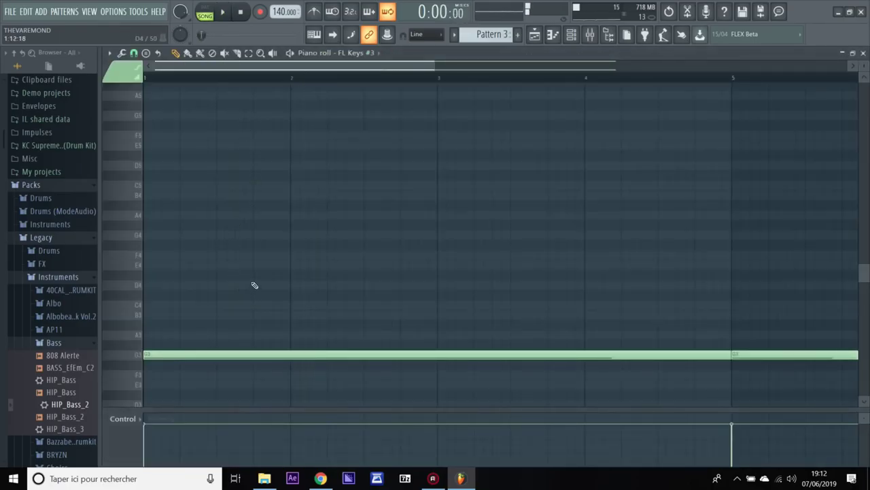
scroll(254, 285, down, 3)
right_click(221, 176)
key(space)
key(space)
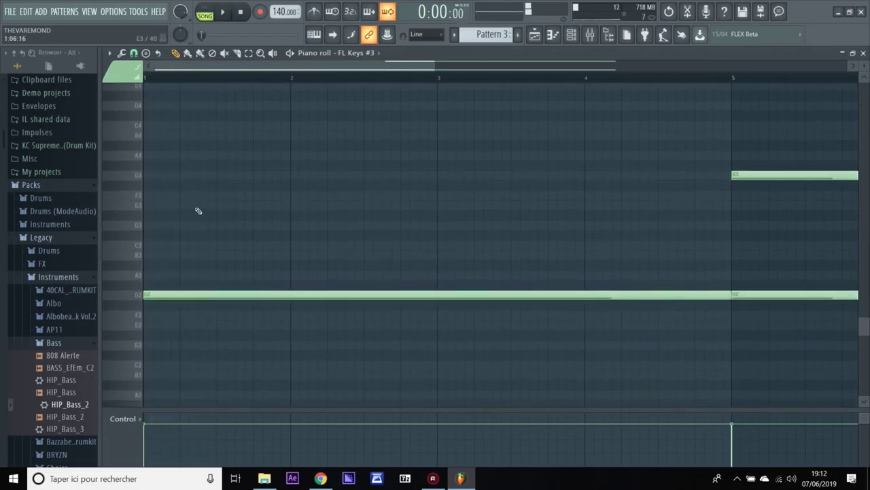
key(ctrl+z)
key(space)
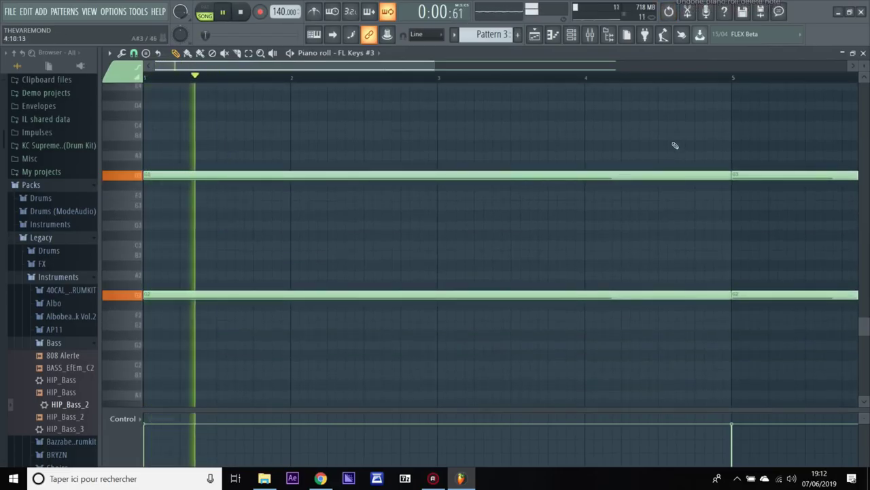
click(864, 53)
- Lower Insert 5's volume to 85% (-3.4 dB) in the mixer
click(590, 34)
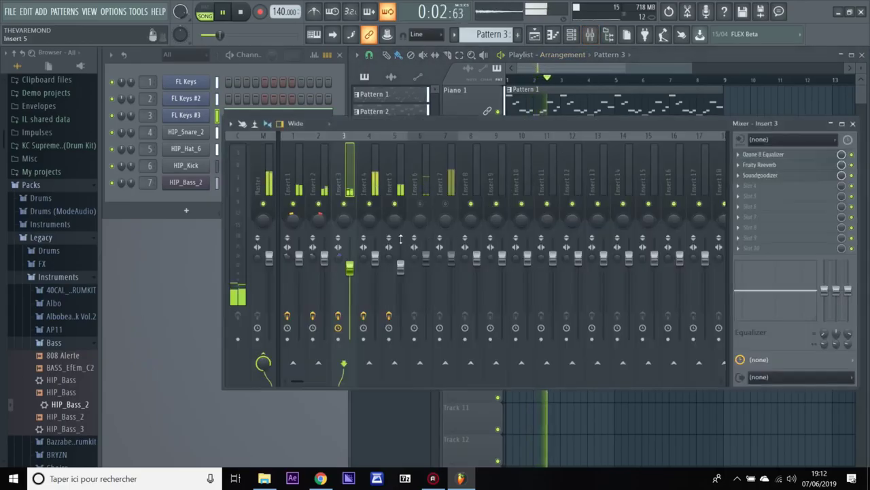
click(394, 192)
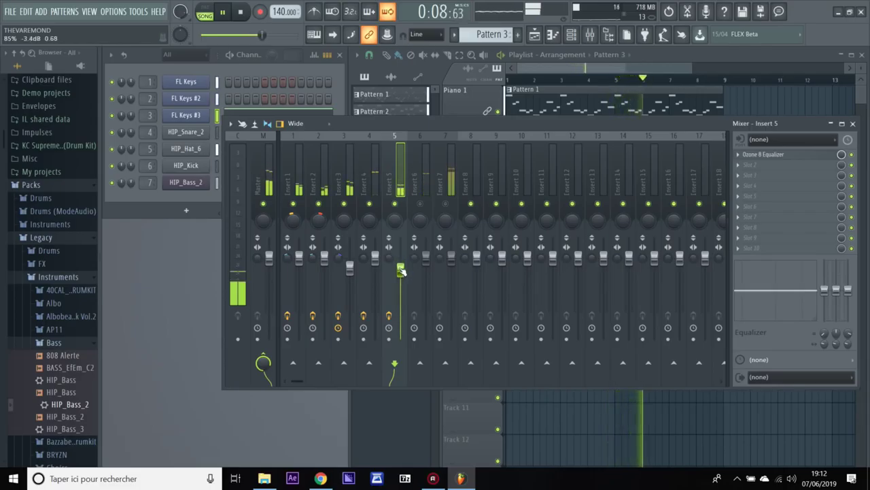
- Unmute Insert 6 and add Ozone 8 Equalizer to its first slot, with band 1 as a highpass at about 50.6 Hz
click(419, 212)
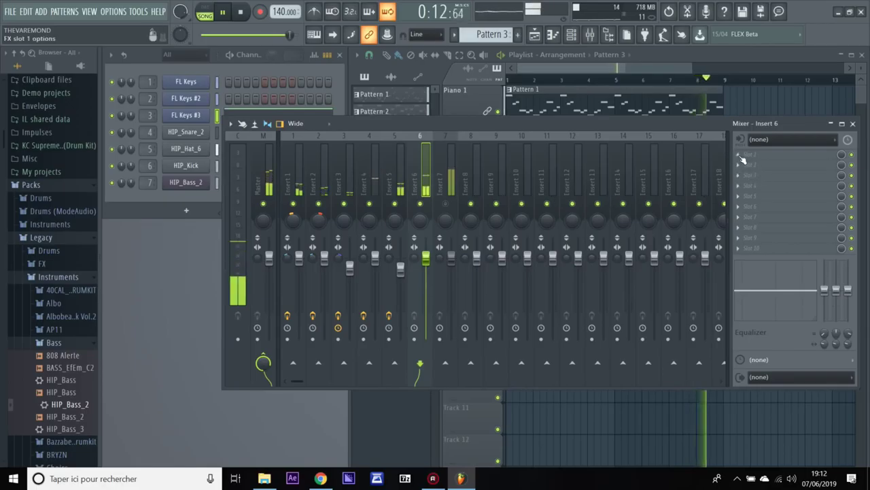
click(782, 154)
click(582, 46)
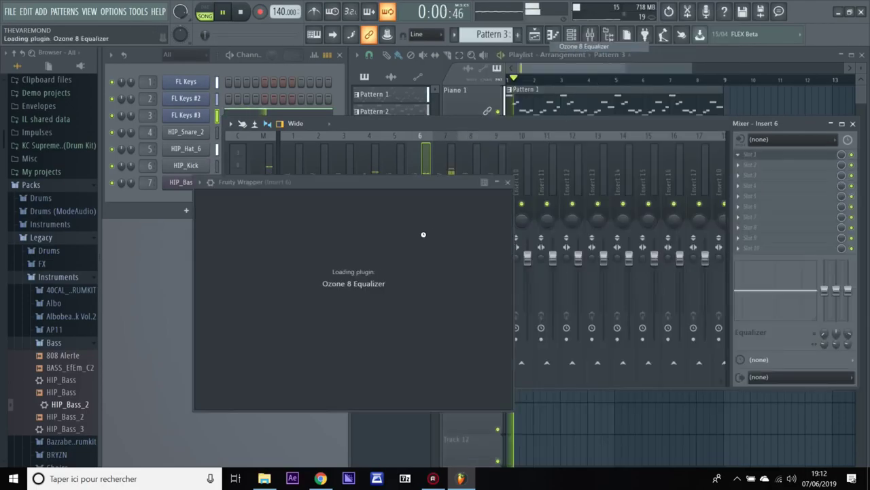
click(285, 266)
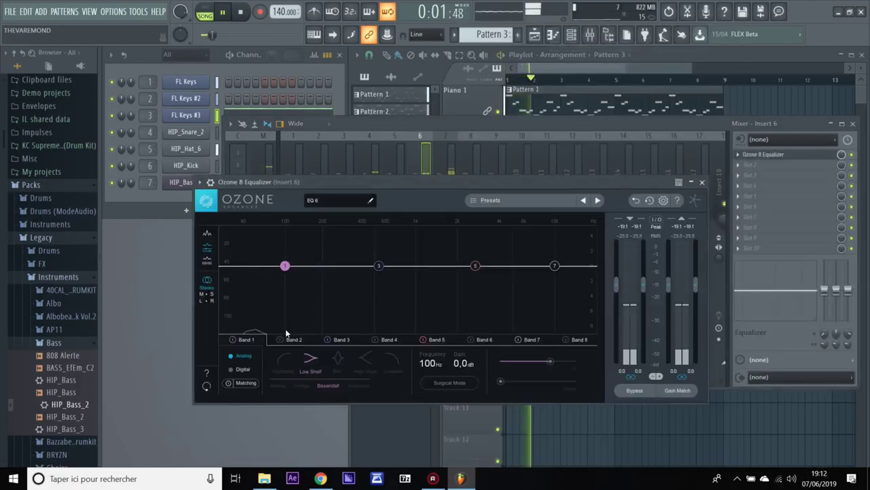
click(284, 359)
drag(285, 265, 252, 281)
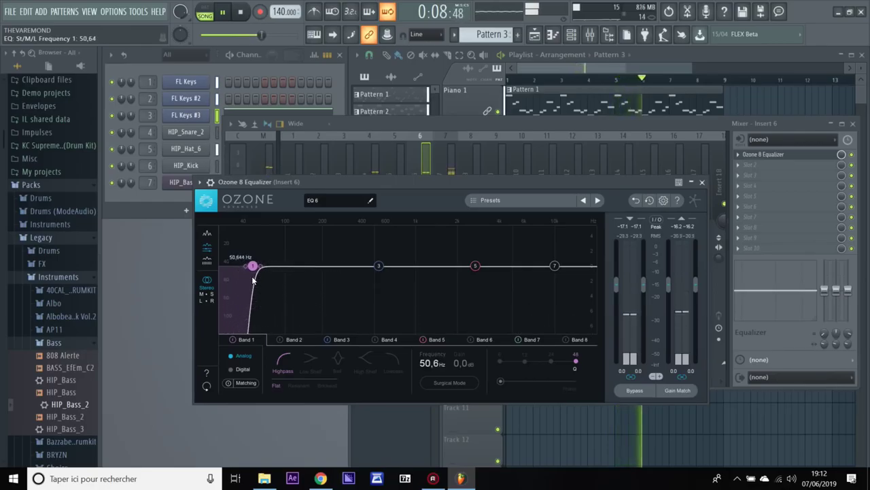
- Make band 7 of Insert 6's equalizer a lowpass just above 1 kHz and cut band 3 by 0.9 dB at 107 Hz with a Q of 0.2
click(554, 266)
click(392, 358)
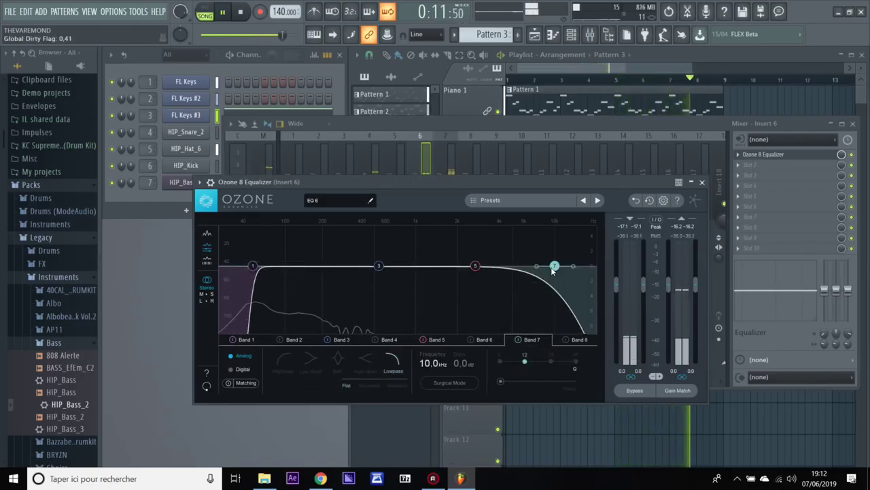
drag(555, 265, 288, 275)
scroll(285, 270, down, 10)
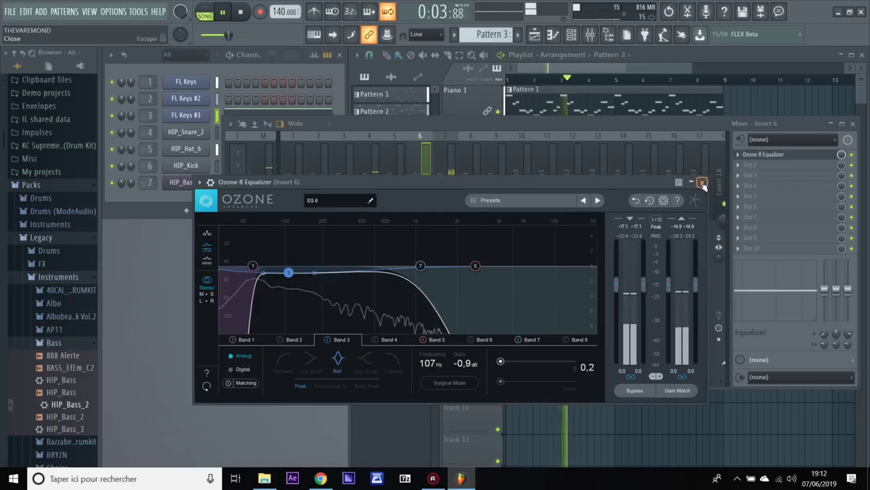
click(702, 181)
- Add CamelCrusher with the American HiGain patch to Insert 6's second slot and lower Insert 6's volume to 75% (-6.0 dB)
click(739, 167)
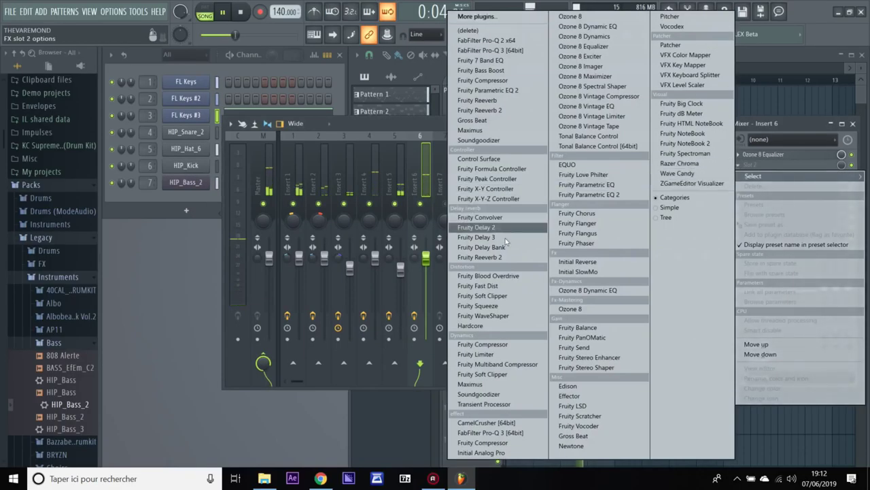
click(505, 422)
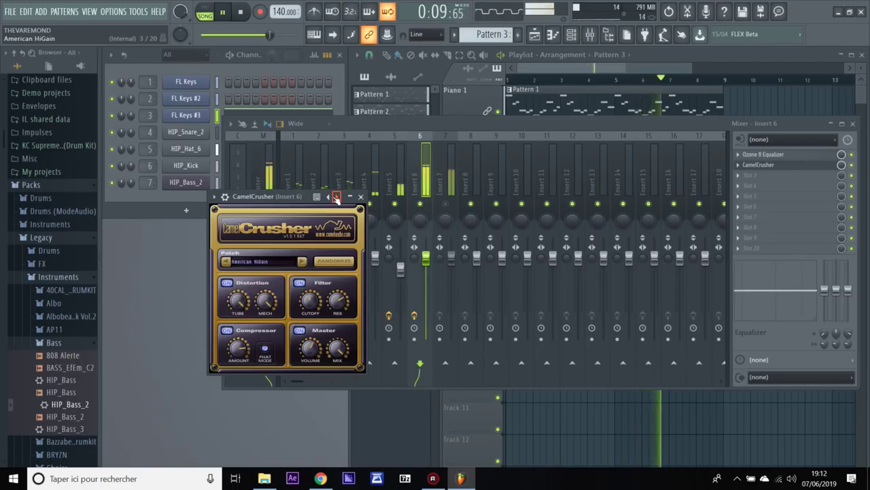
click(361, 197)
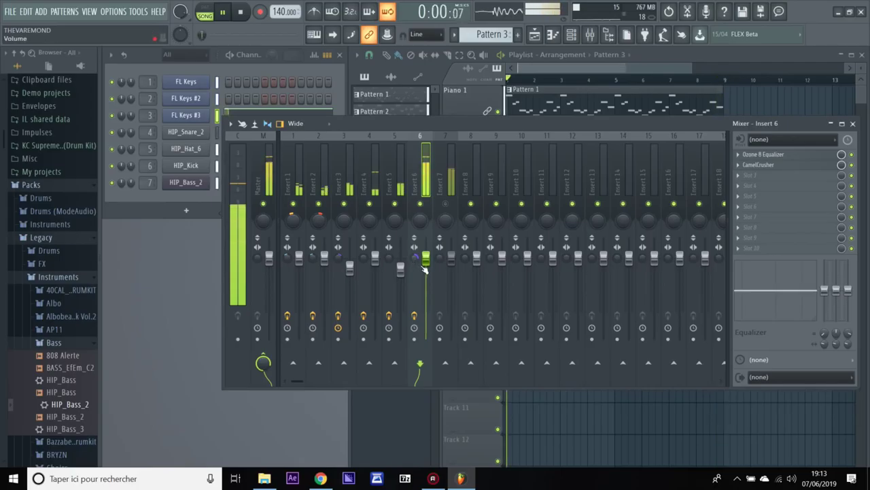
drag(426, 260, 426, 279)
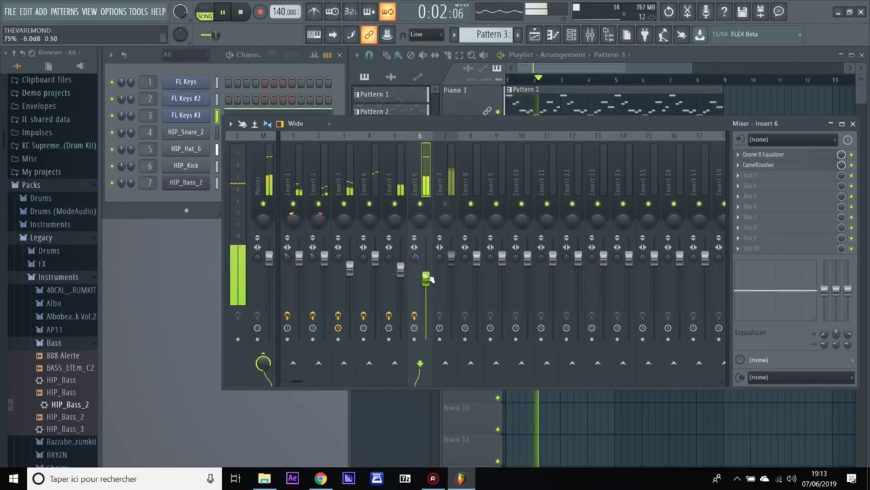
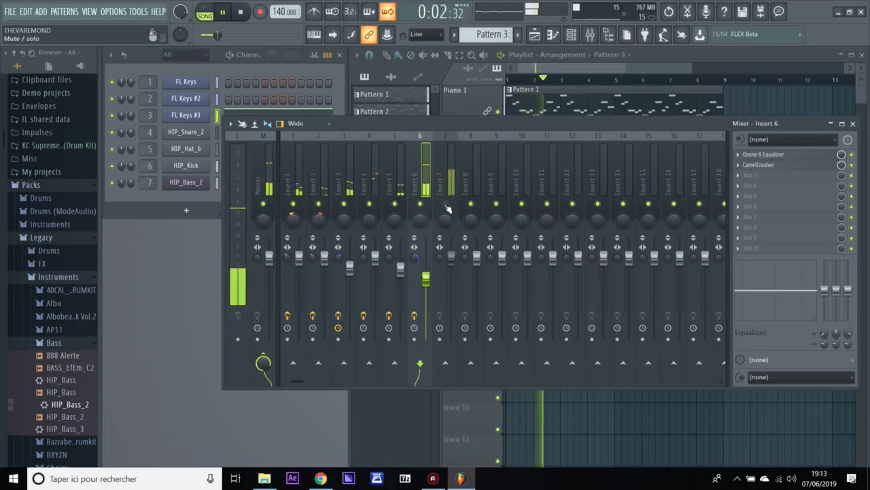
- Unmute Insert 7 and lower its volume to the same fader level as Insert 6
click(448, 207)
drag(450, 257, 450, 279)
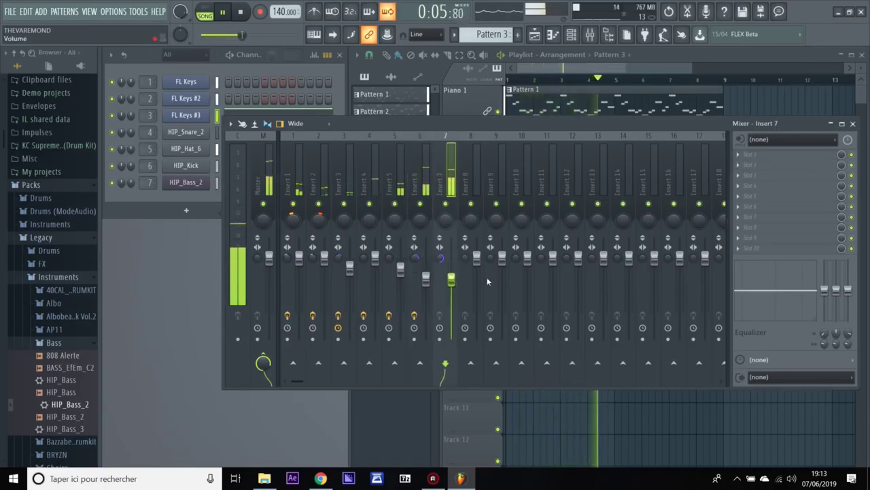
- Add Ozone 8 Equalizer to Insert 7's first slot, with band 1 as a highpass at about 41 Hz
click(755, 154)
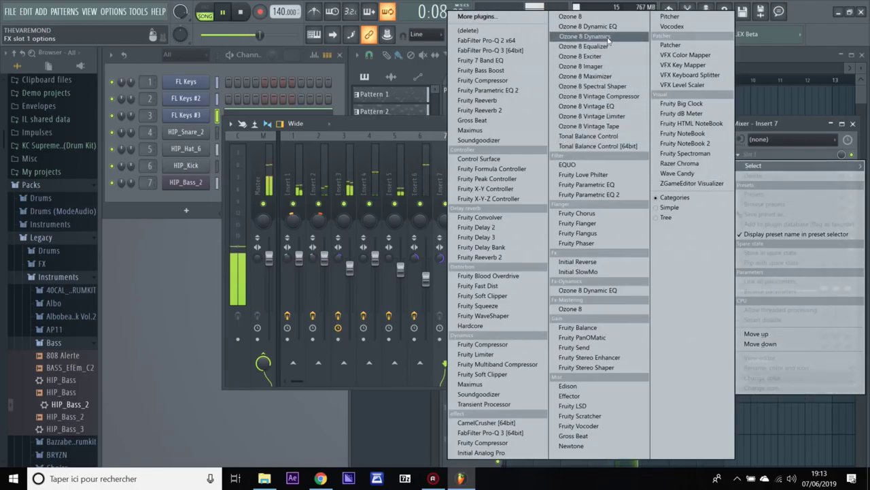
click(584, 46)
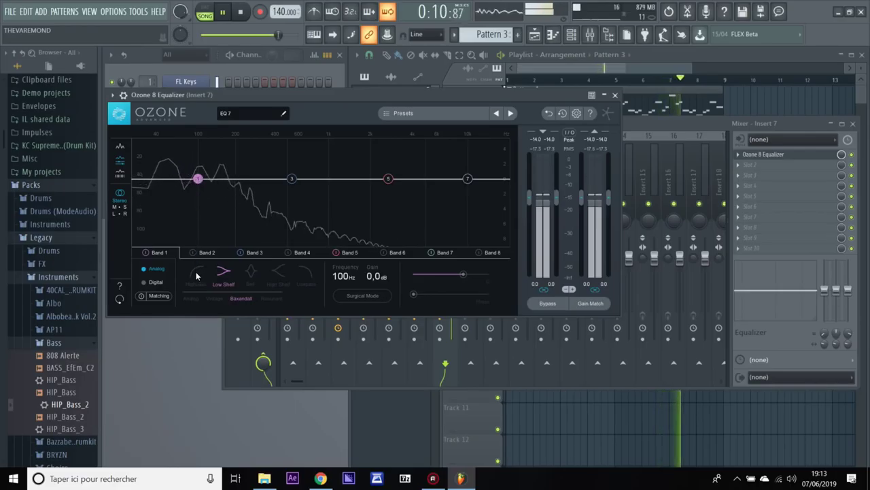
click(196, 273)
drag(197, 181, 158, 187)
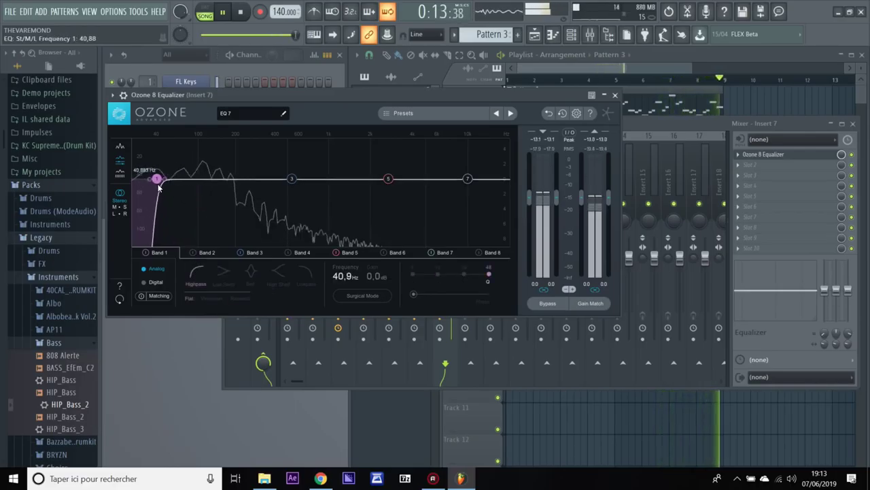
- Make band 7 of Insert 7's equalizer a lowpass just below 1 kHz and cut band 3 by 1.0 dB at 104 Hz with a Q of 0.2
click(466, 180)
click(306, 273)
drag(466, 178, 202, 189)
scroll(202, 181, down, 6)
key(space)
key(space)
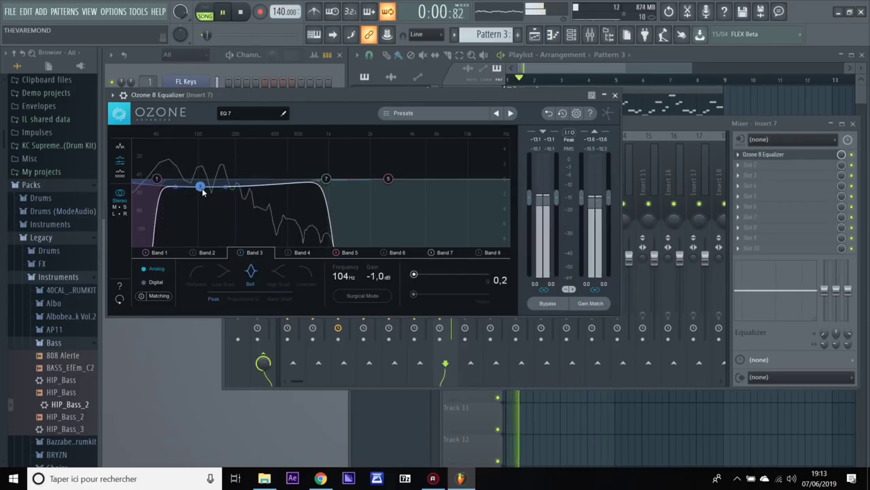
key(space)
click(615, 96)
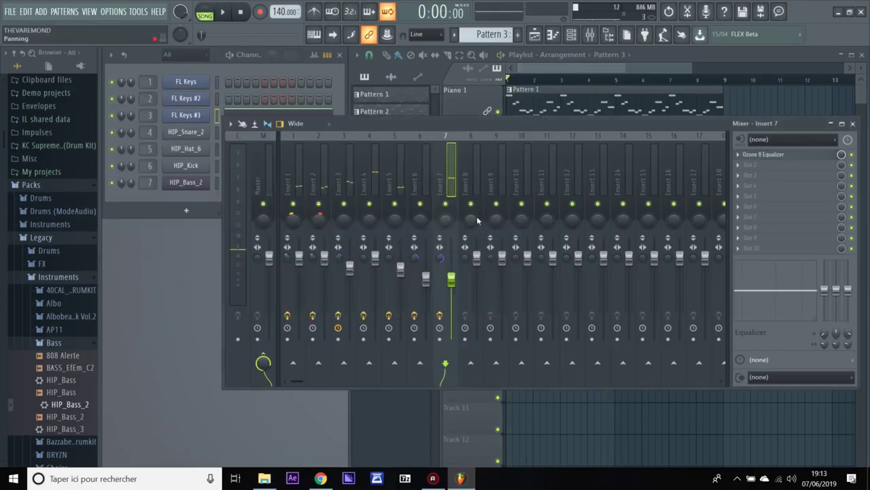
- Look over the FL Keys #3 notes of Pattern 3 and open Pattern 7's HIP_Bass_2 notes in the piano roll
click(851, 124)
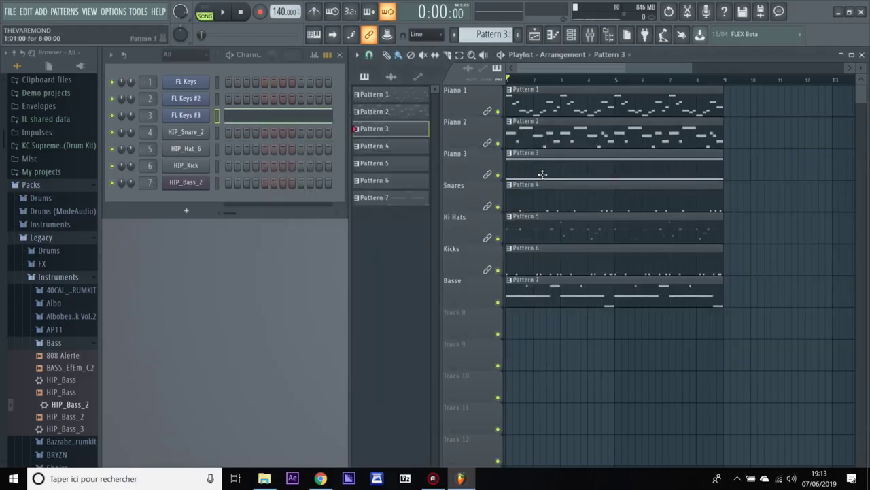
click(312, 124)
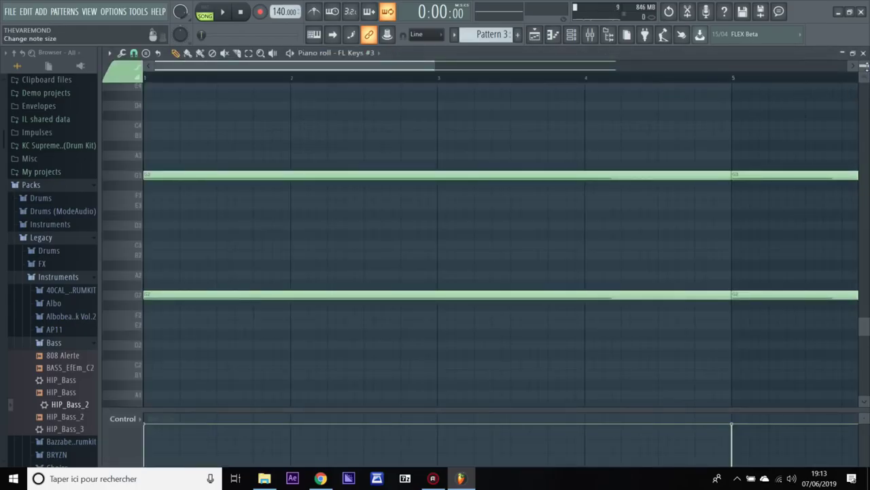
click(862, 53)
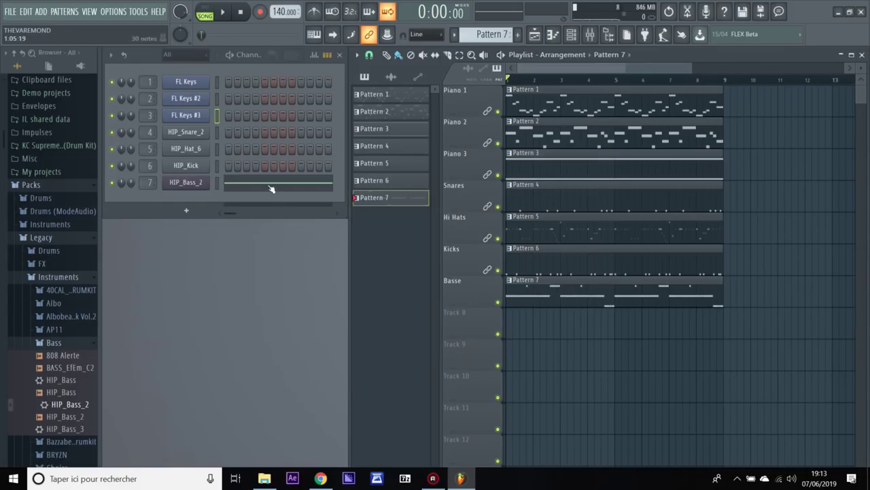
click(271, 189)
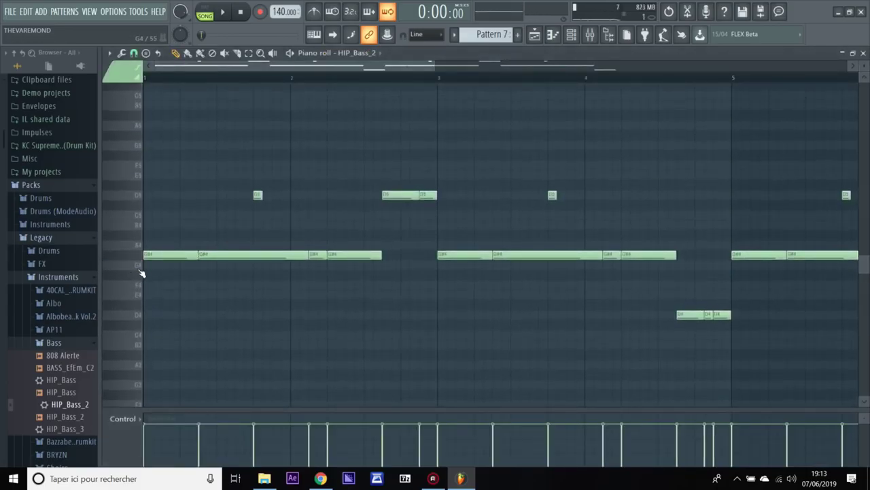
- Transpose all of Pattern 7's HIP_Bass_2 notes down one semitone
key(ctrl+a)
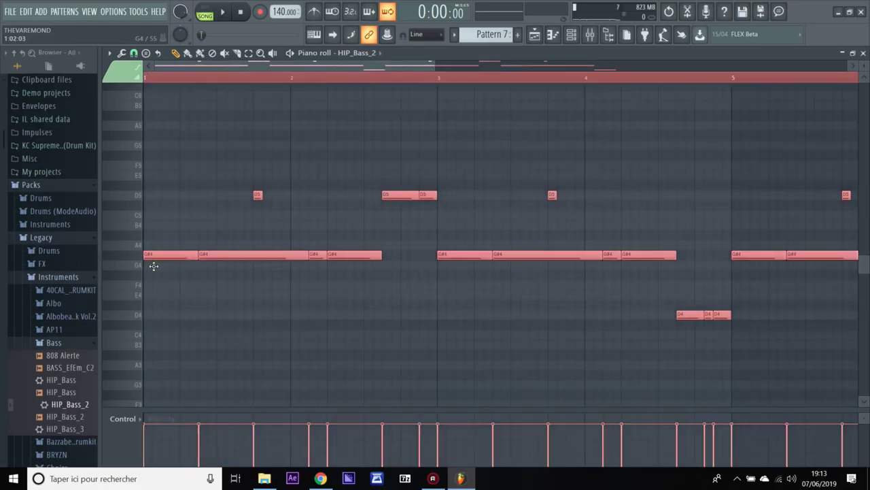
drag(153, 265, 154, 268)
right_click(212, 290)
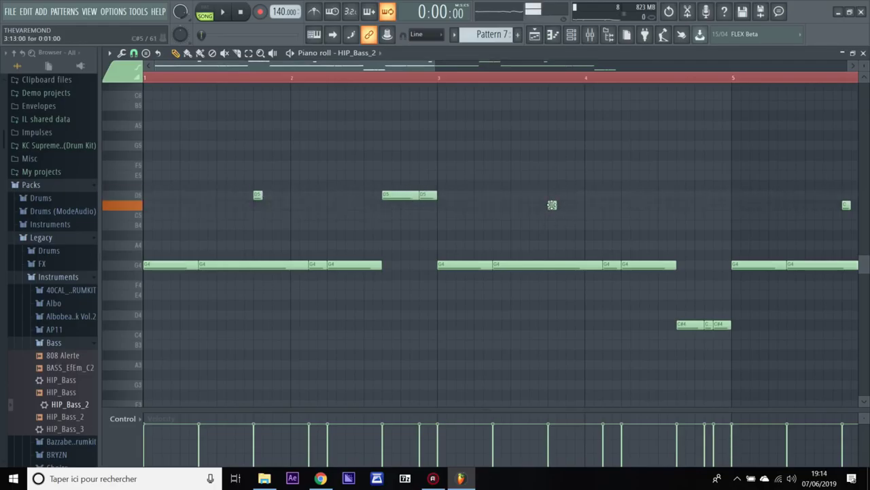
- Raise the C#5 bass notes in Pattern 7 to D5 and close the piano roll
drag(392, 68, 537, 76)
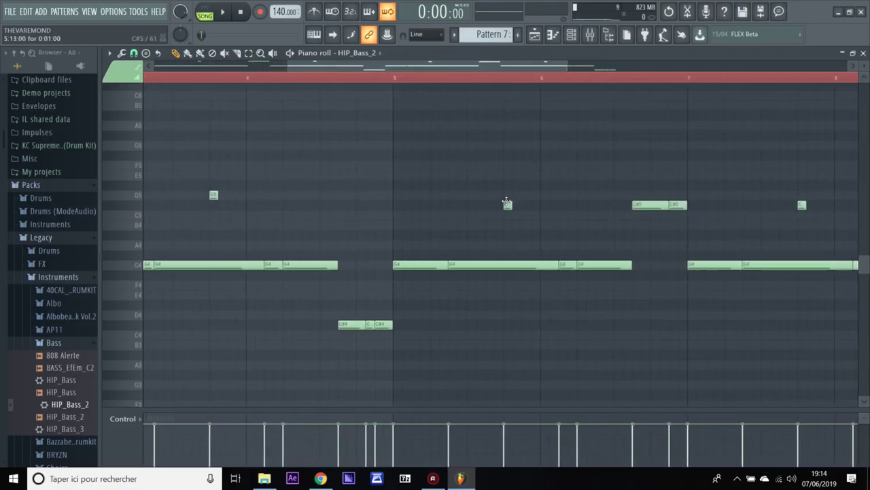
drag(635, 205, 643, 192)
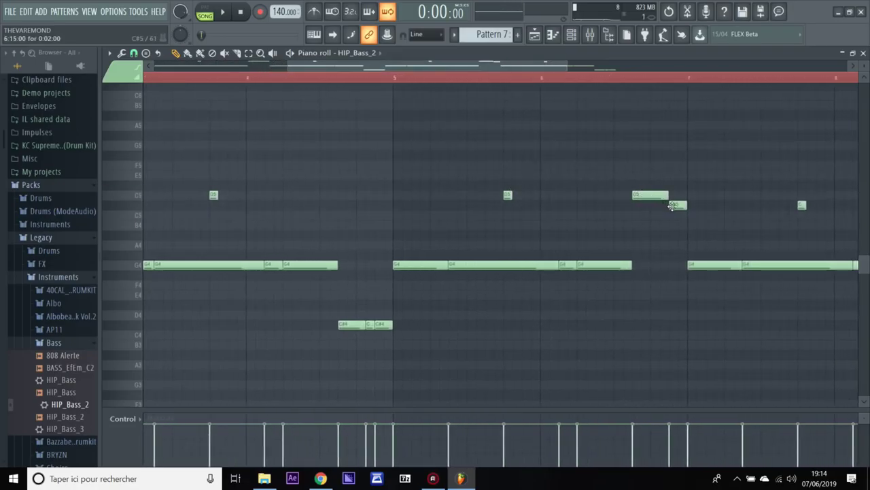
drag(552, 66, 511, 65)
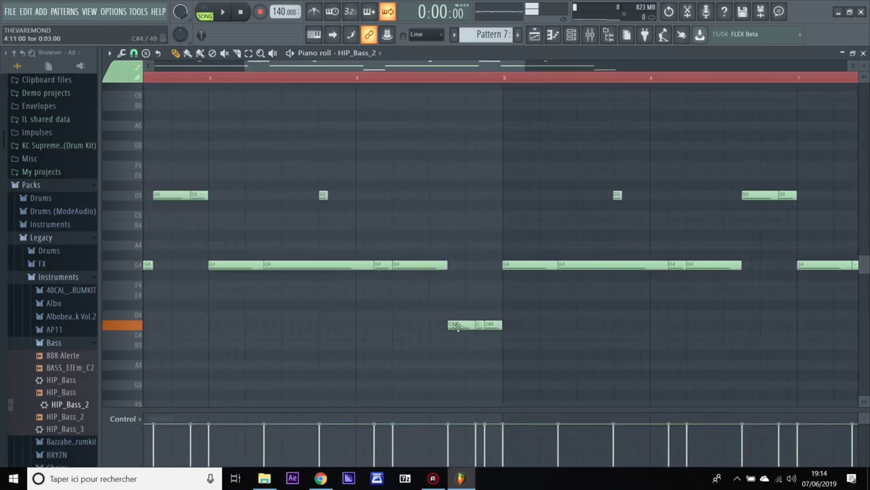
click(862, 53)
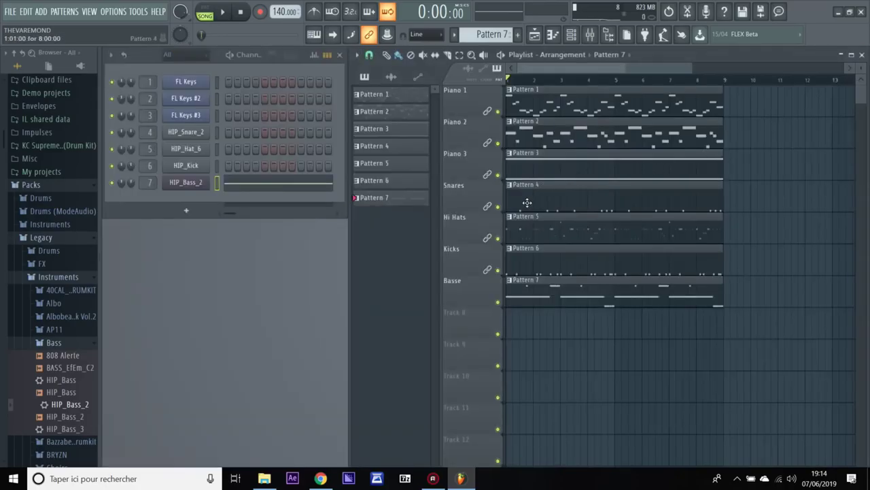
- Play the song and add CamelCrusher to Insert 7's second effect slot in the mixer
click(595, 37)
key(space)
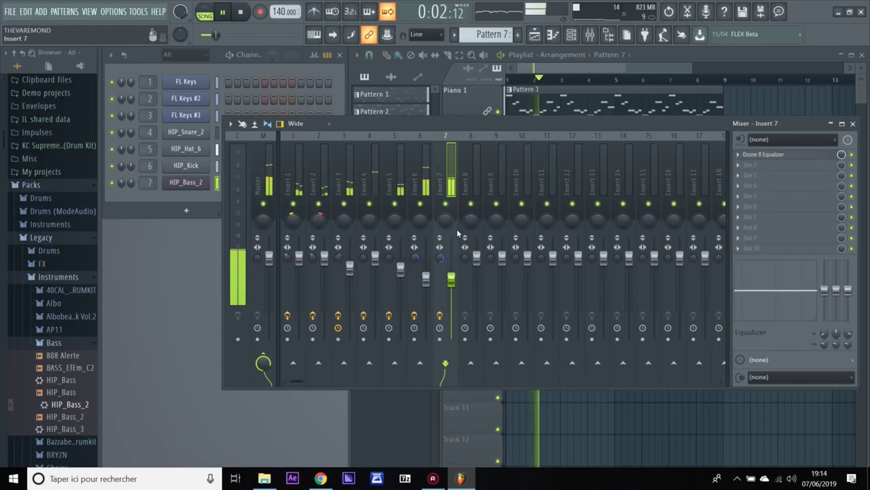
click(741, 168)
click(486, 422)
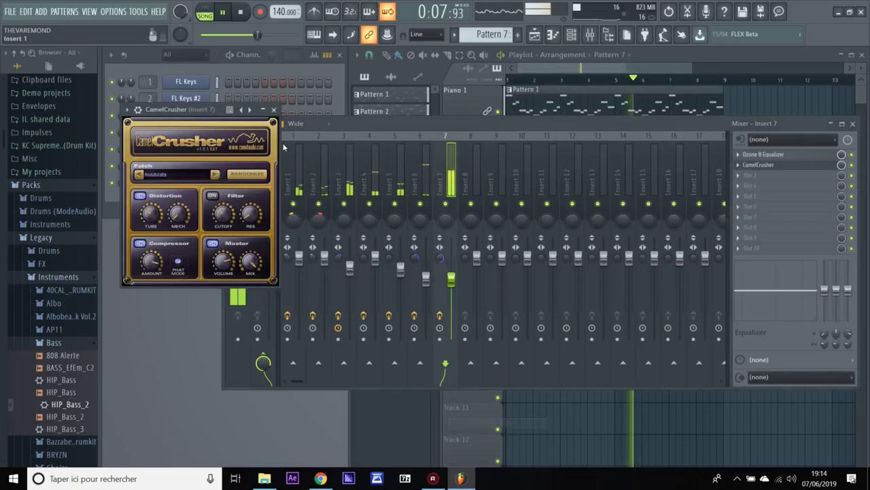
- Load CamelCrusher's Bass Maker patch on Insert 7 and set its master mix to 69%
click(249, 110)
click(249, 110)
click(249, 110)
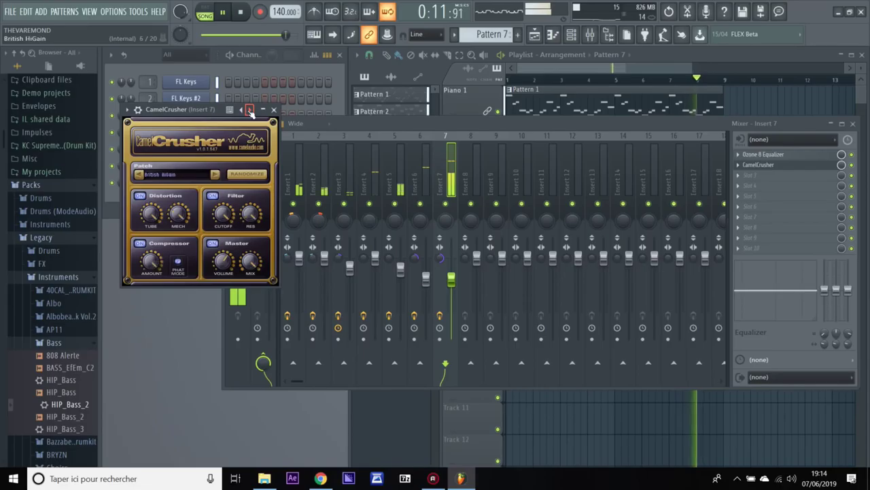
click(249, 110)
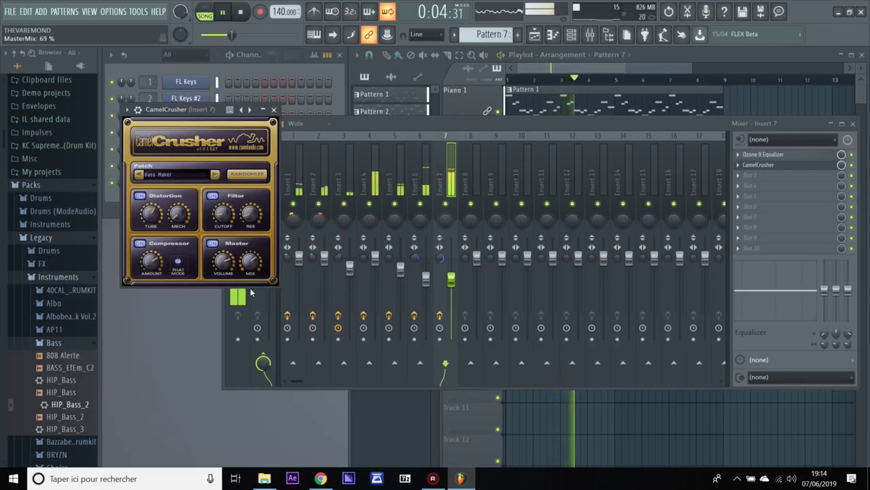
click(274, 110)
- Lower Insert 7's volume clearly below Insert 6's fader level and stop playback
drag(452, 279, 451, 289)
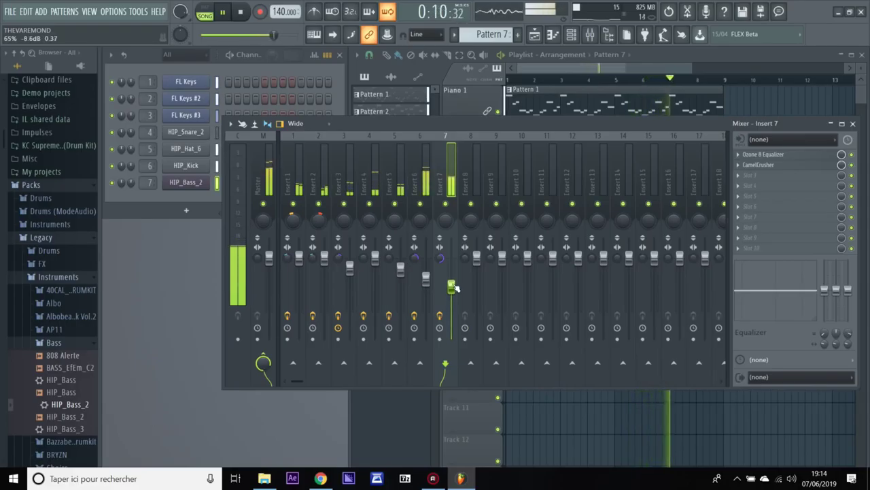
drag(454, 291, 454, 292)
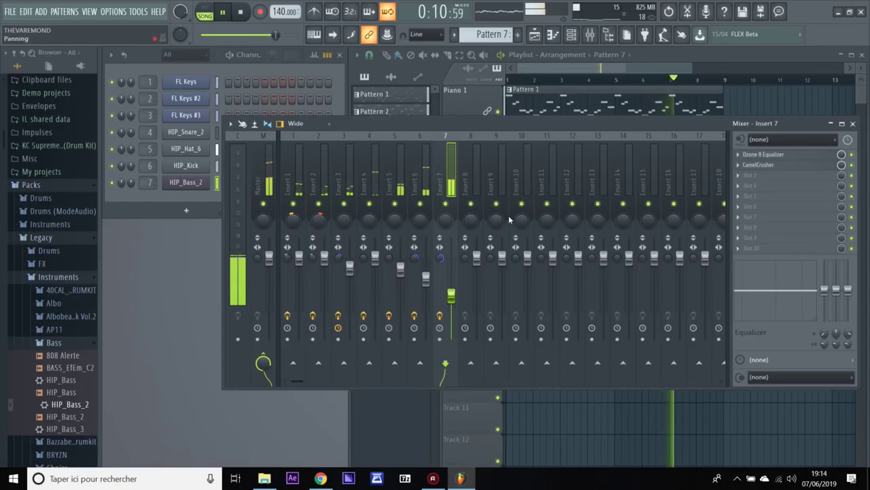
key(space)
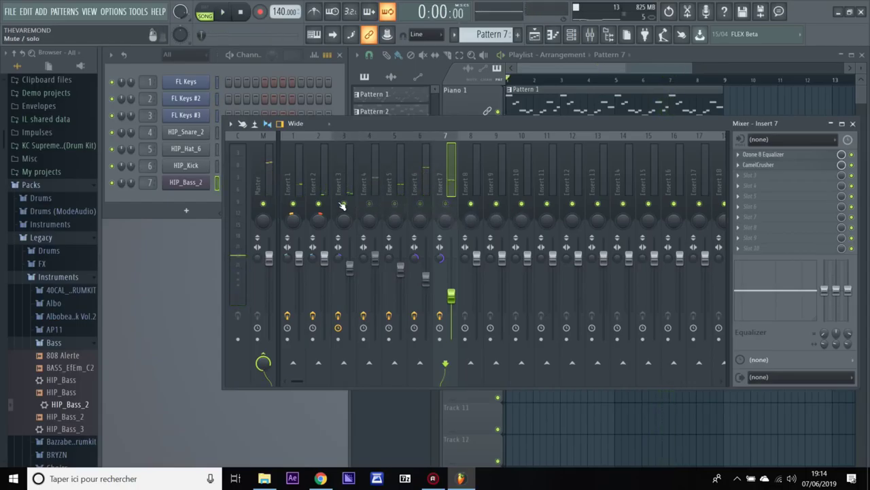
- With Inserts 2 to 7 muted, add Initial Reverse to Insert 1's fourth slot and turn down that slot's mix level
click(291, 189)
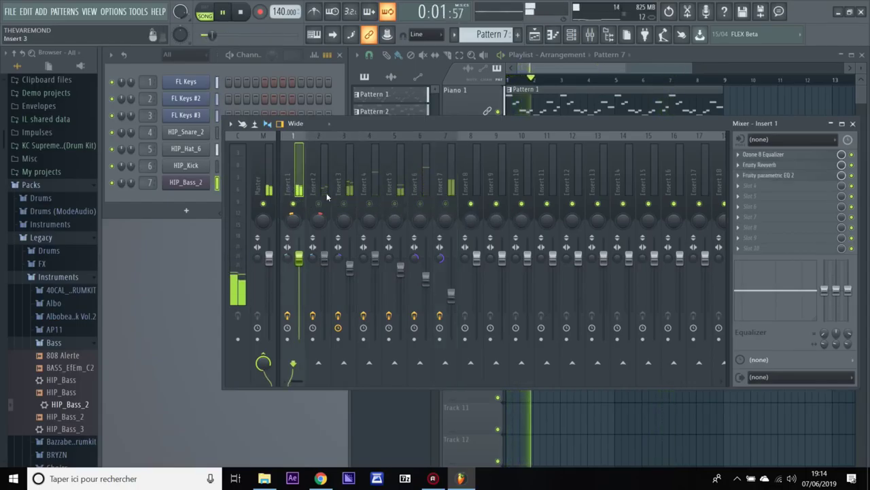
click(739, 186)
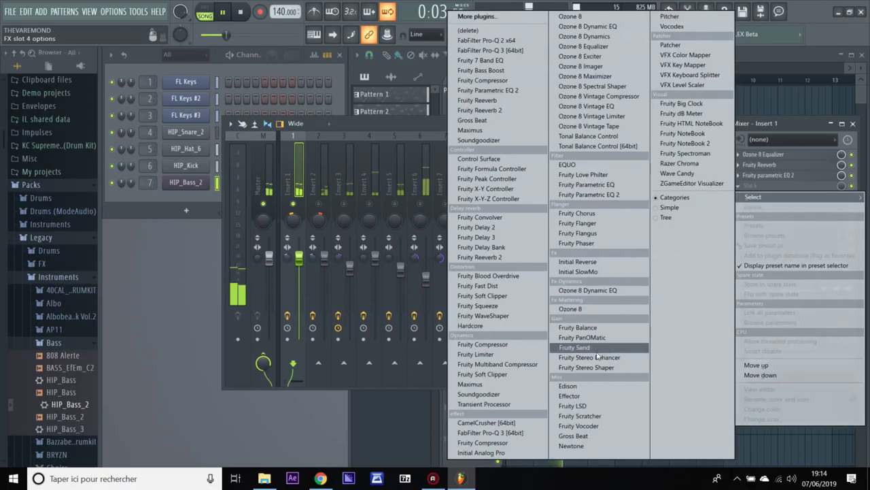
click(577, 261)
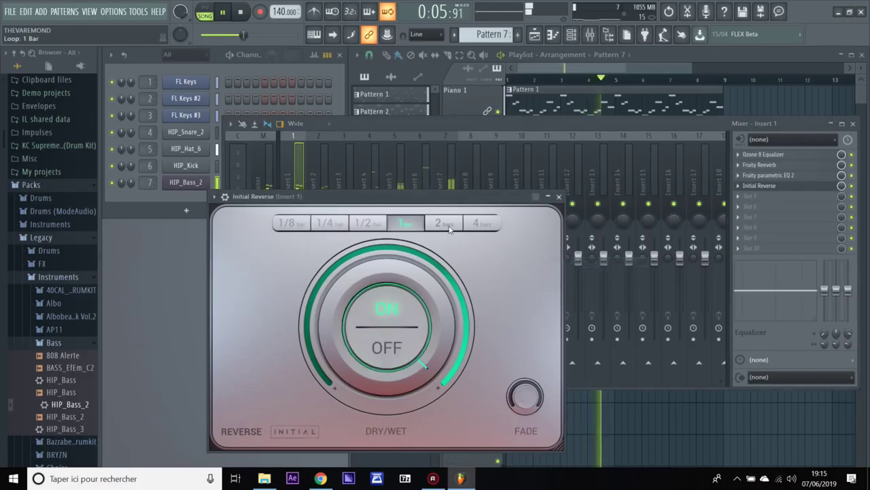
click(559, 195)
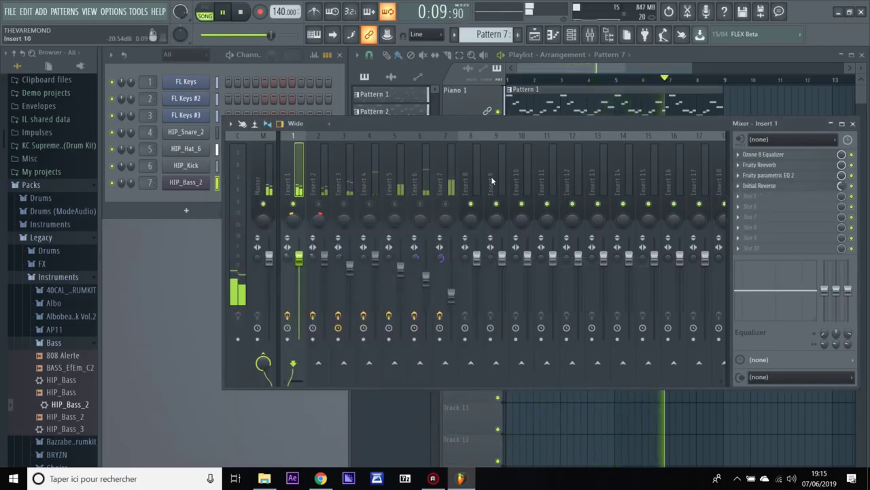
- Unmute Inserts 2 and 3 and lower Insert 3's volume to the same fader level as Insert 6
click(320, 210)
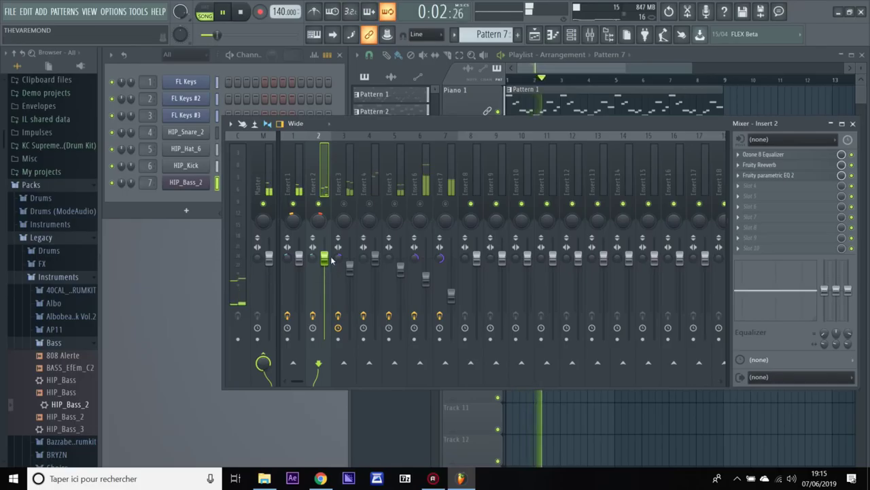
click(342, 188)
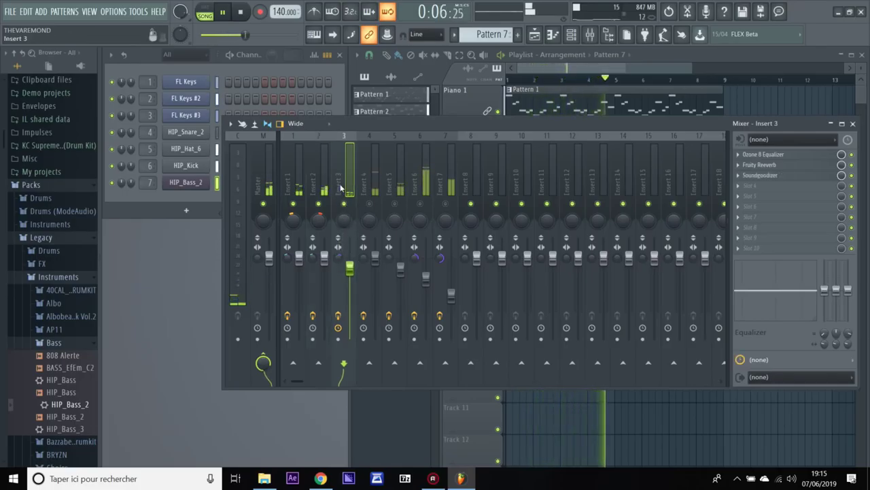
drag(350, 265, 350, 278)
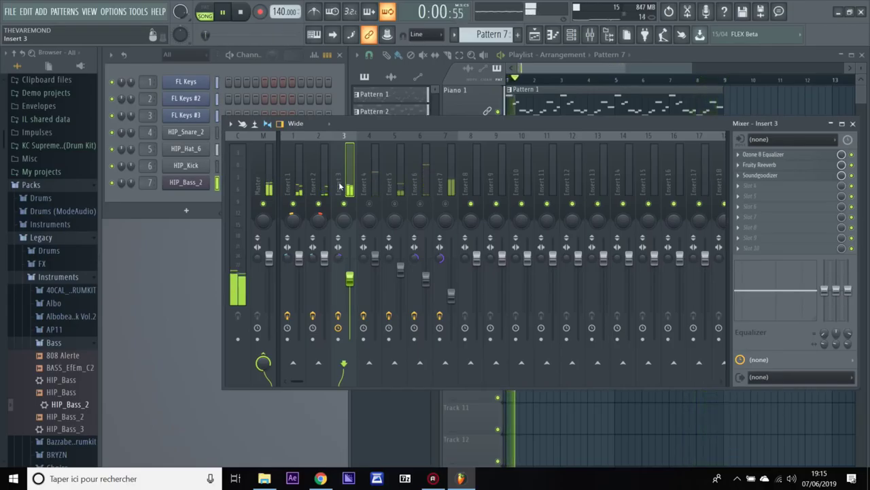
- Unmute Insert 4, lower its volume slightly, and bring Insert 5 back into the mix
click(370, 204)
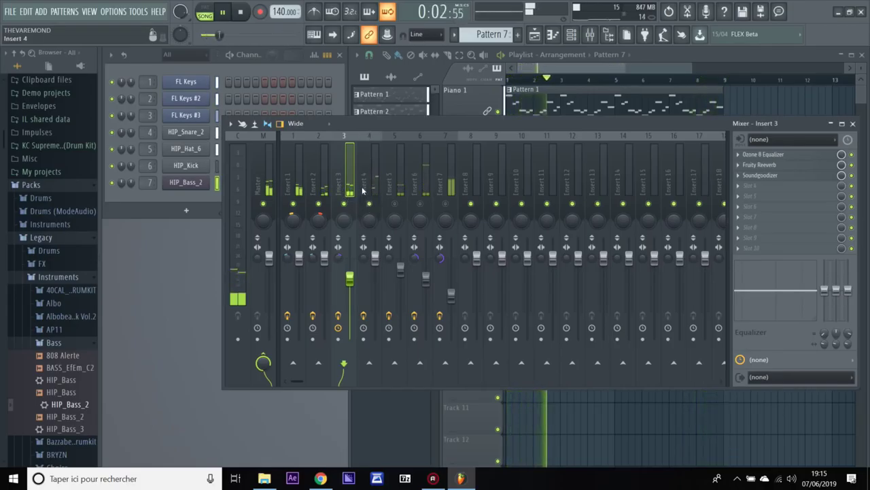
click(364, 189)
drag(375, 259, 377, 267)
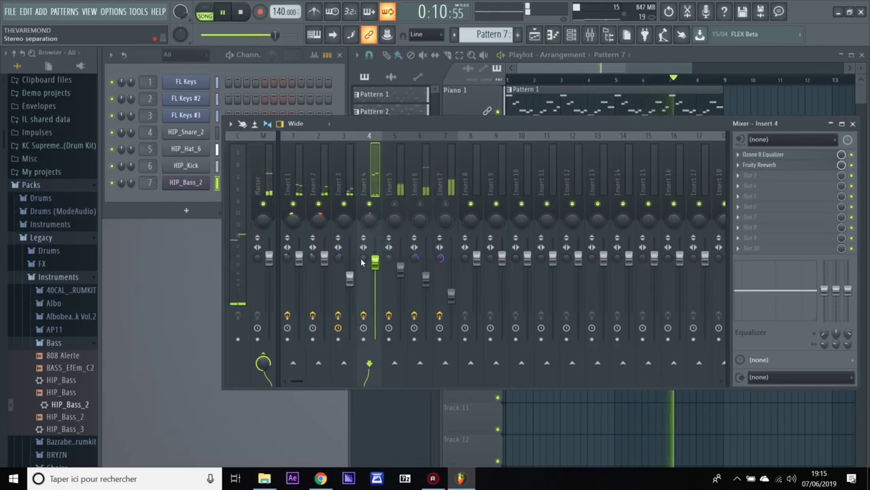
click(393, 196)
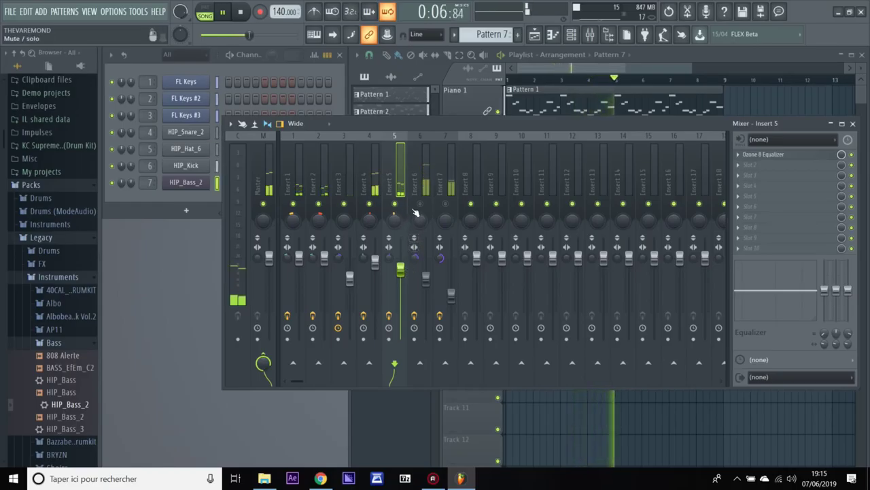
- Unmute Inserts 6 and 7, lowering Insert 6's volume to about -8.2 dB and Insert 7's a little further
click(421, 210)
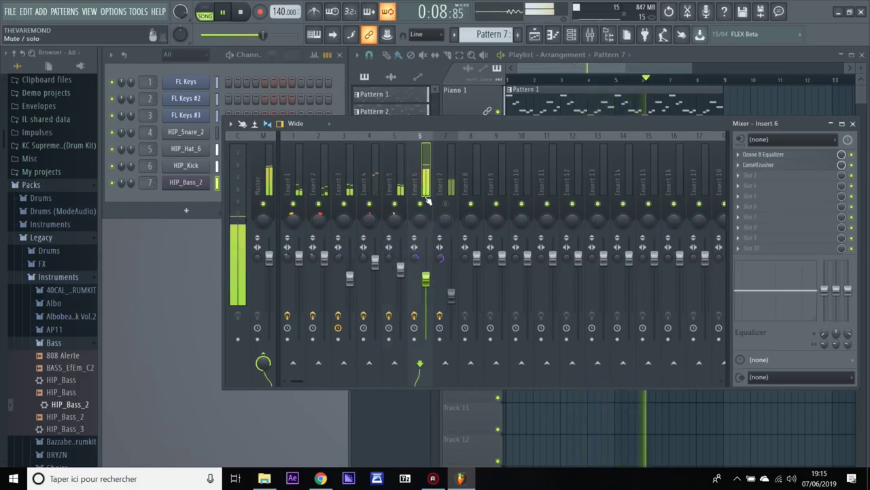
drag(427, 280, 429, 287)
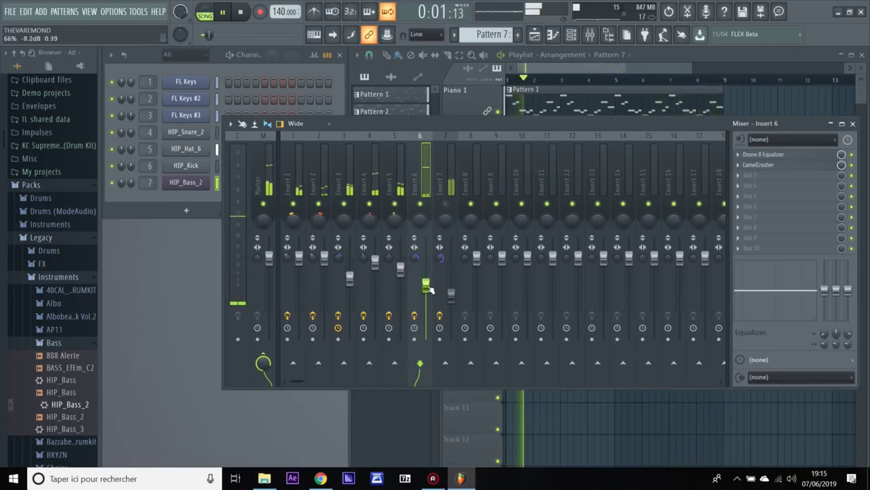
drag(429, 287, 428, 291)
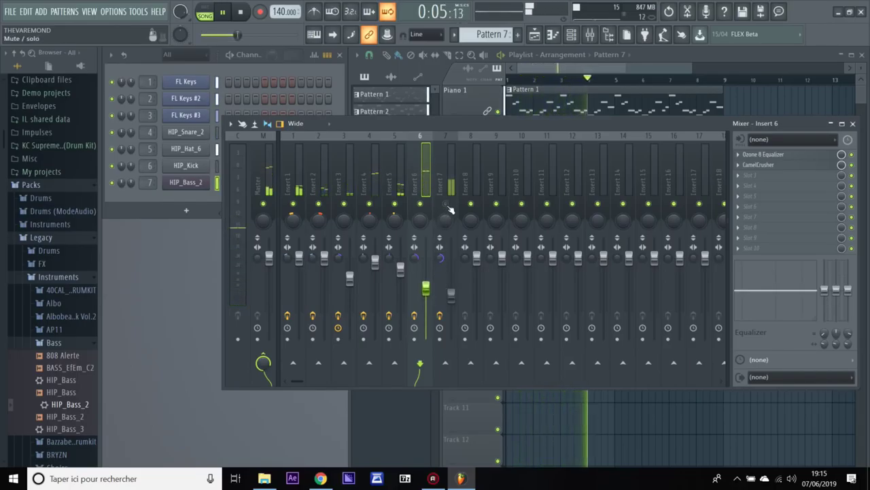
mouse_move(451, 293)
mouse_down()
mouse_move(426, 284)
mouse_move(450, 300)
mouse_up()
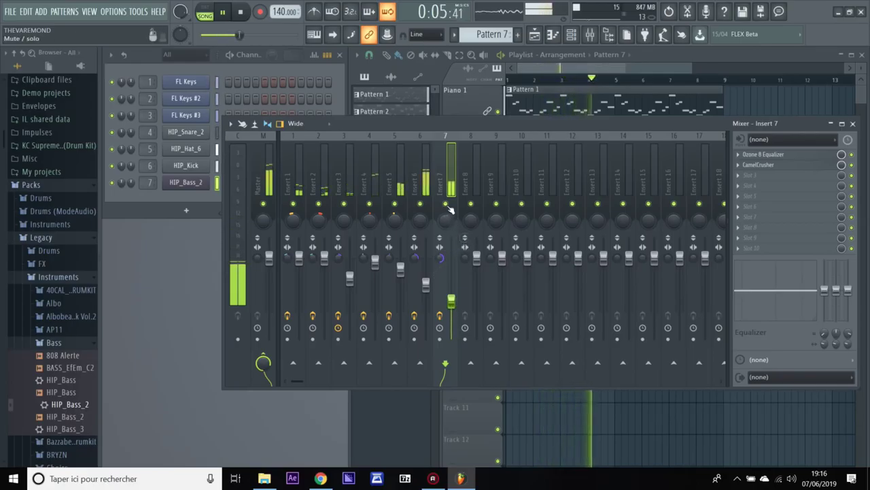
key(space)
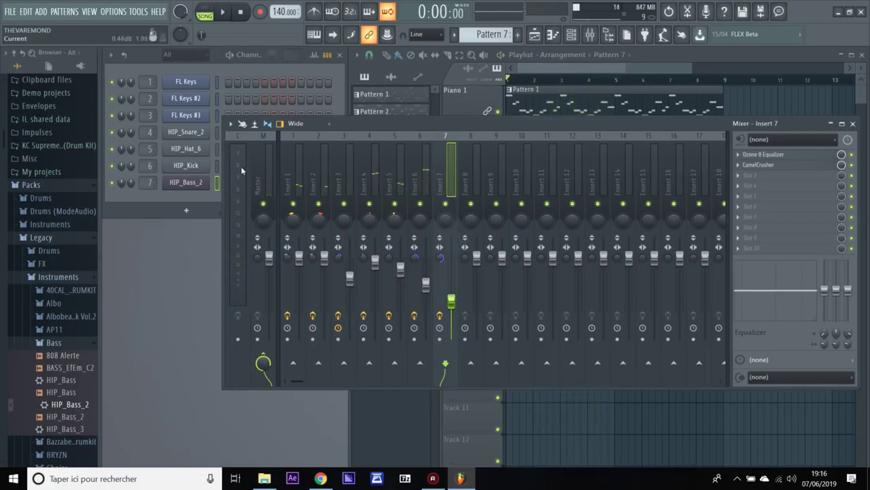
- Add Ozone 8 to the Master track's first effect slot
click(258, 189)
click(748, 154)
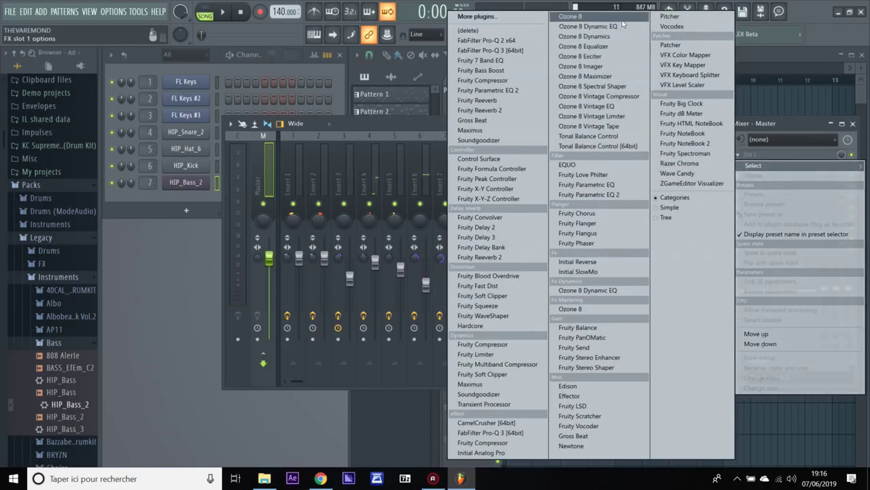
click(553, 153)
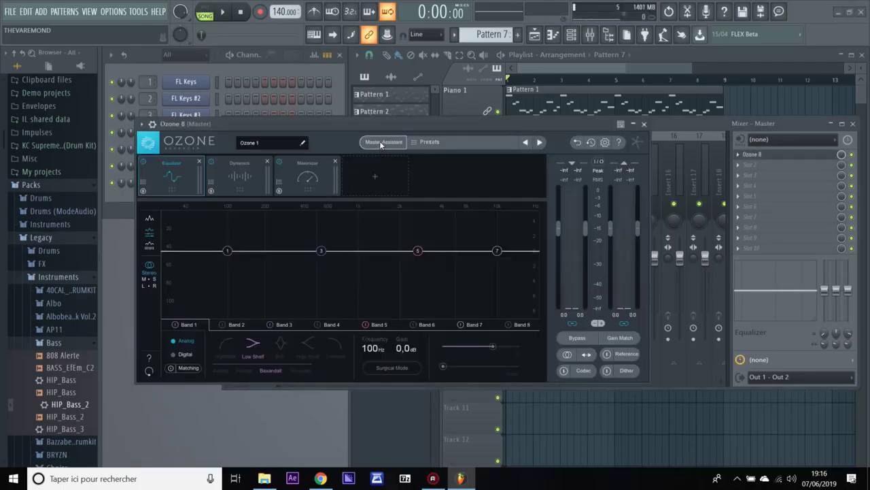
- Run Ozone 8's Master Assistant with the CD target while the song plays, and accept its settings
click(381, 142)
click(399, 253)
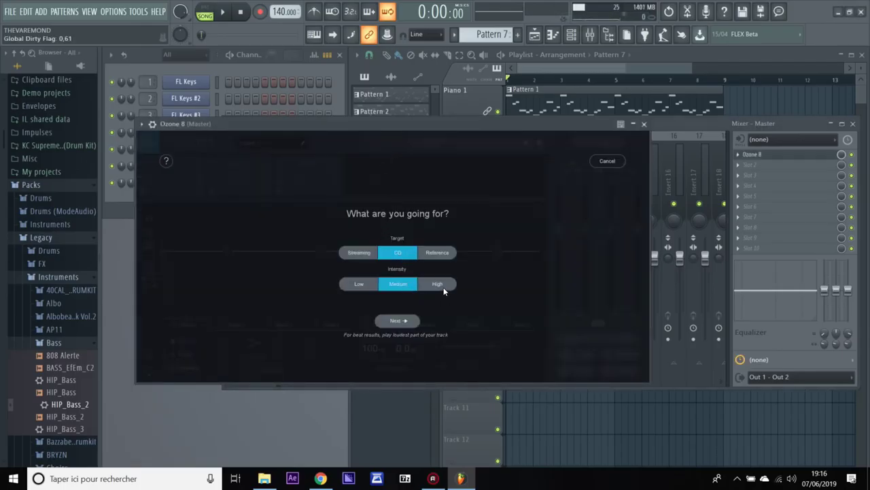
click(410, 322)
key(space)
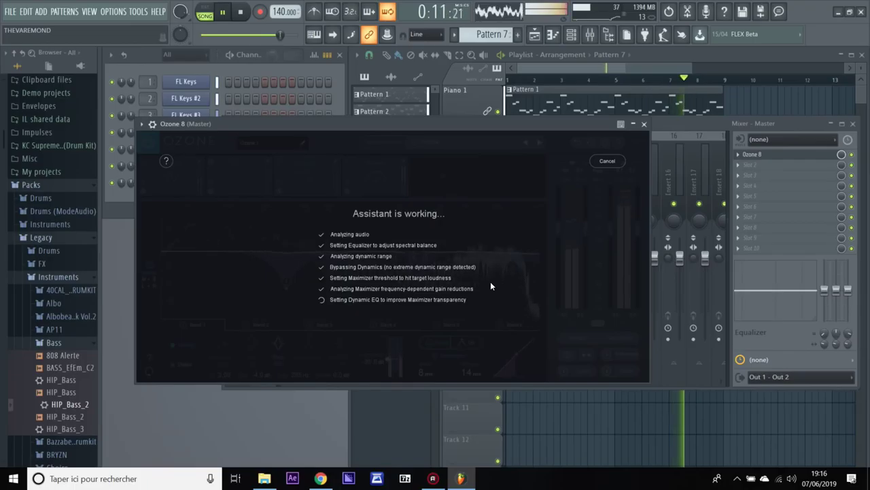
click(398, 322)
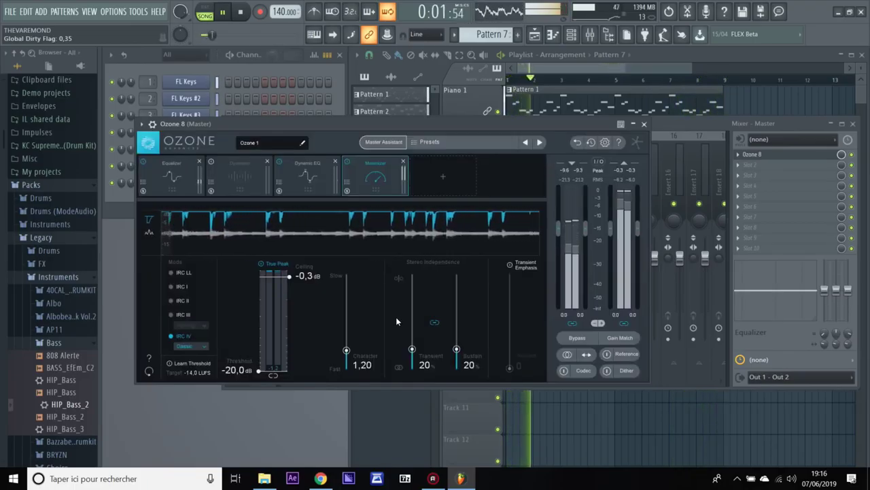
- Add the Imager module at the end of Ozone 8's signal chain and set its stereo display to Polar Level
click(444, 177)
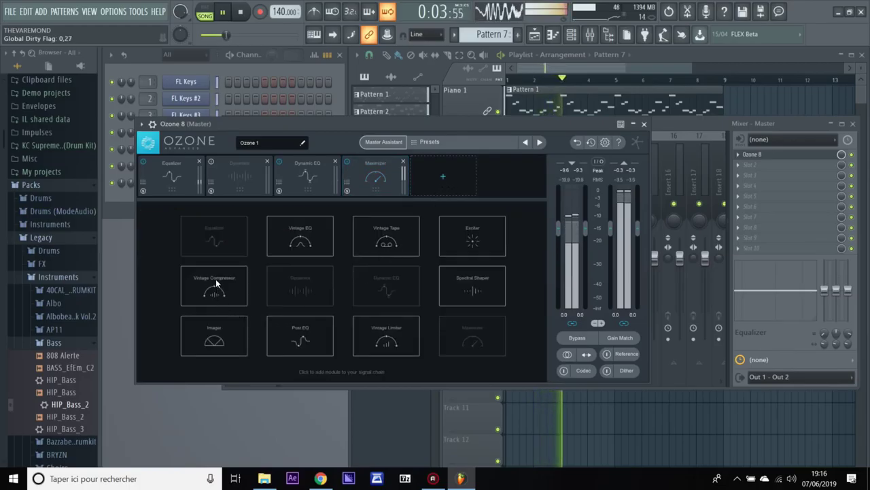
click(215, 340)
click(446, 365)
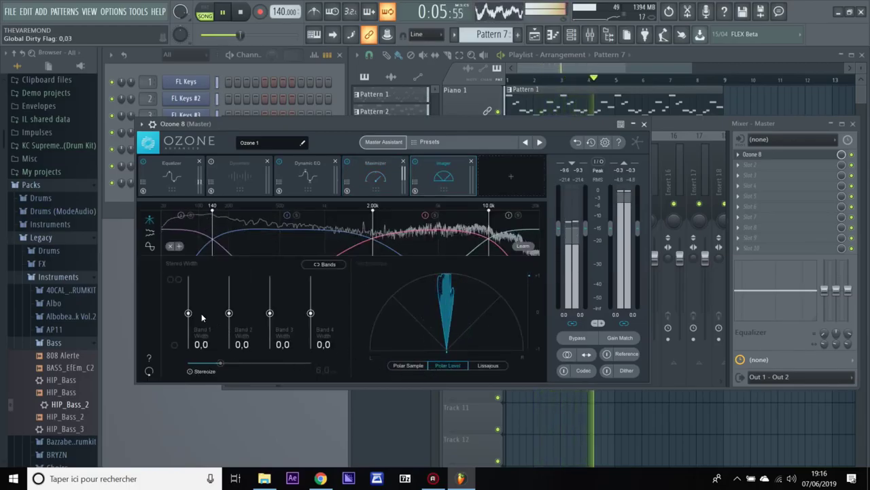
- Set the Imager's four band widths to 49.4, -25.3, -19.0 and -11.4, and let Learn place the crossovers
drag(188, 314, 311, 317)
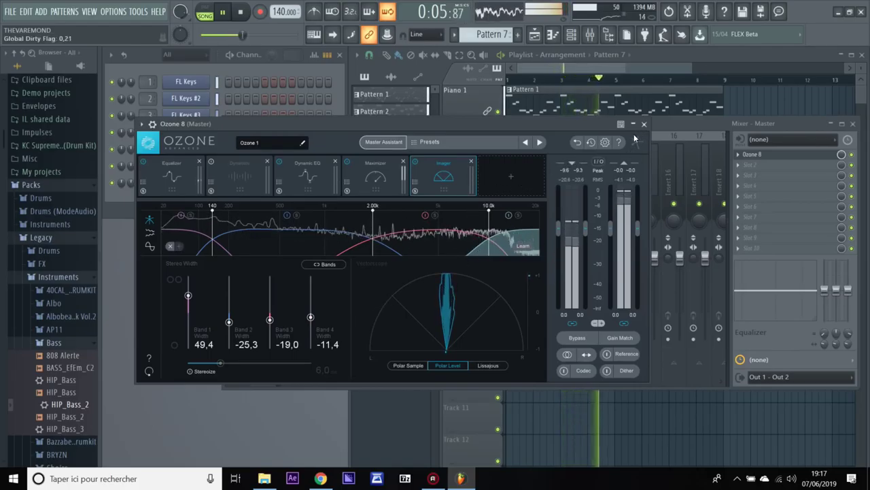
click(528, 248)
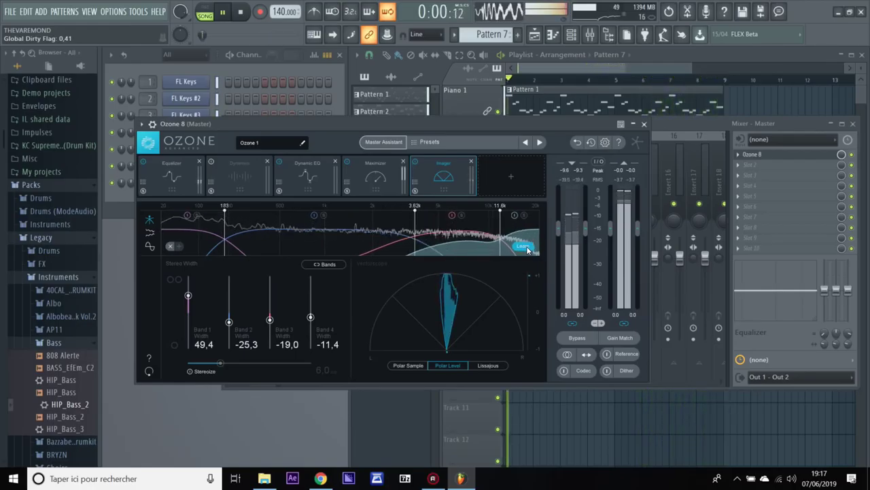
click(528, 248)
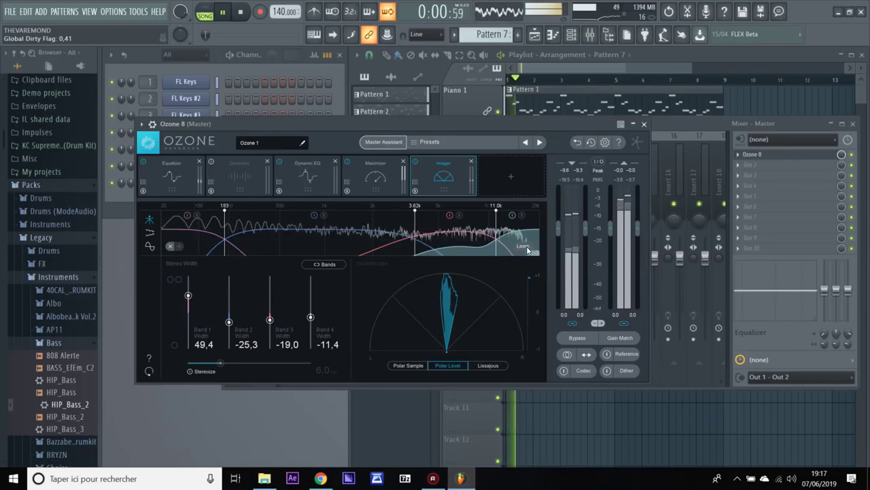
click(644, 124)
click(853, 124)
key(space)
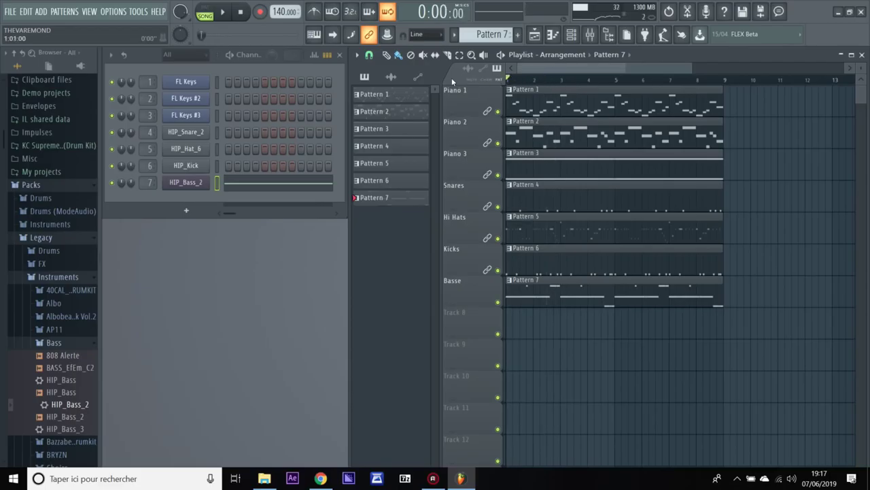
- Move all the pattern clips to start at bar 9 and set the playlist snap to Line
key(ctrl+a)
drag(524, 104, 742, 104)
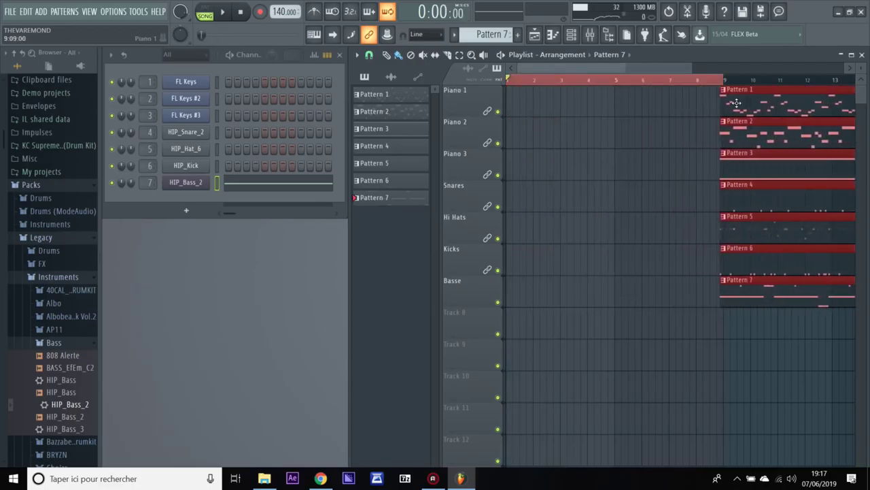
click(369, 57)
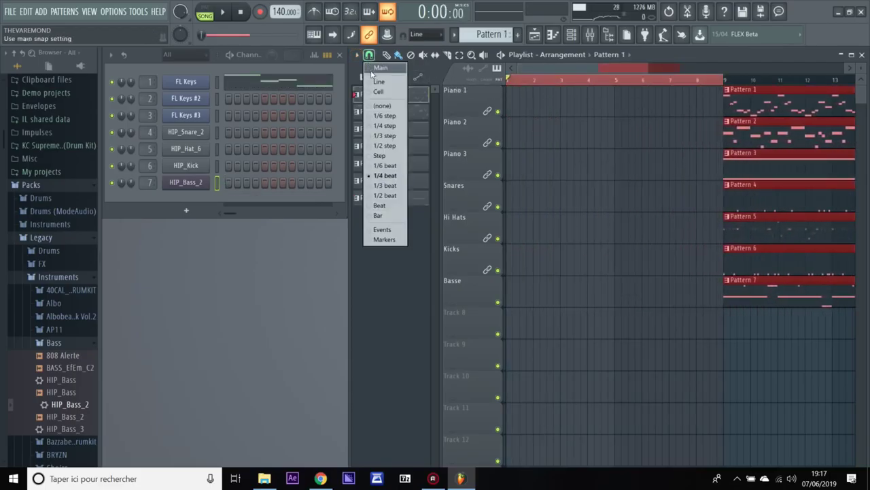
click(382, 82)
- Place a Pattern 1 clip at bar 1 on the Piano 1 track and play the song
click(537, 101)
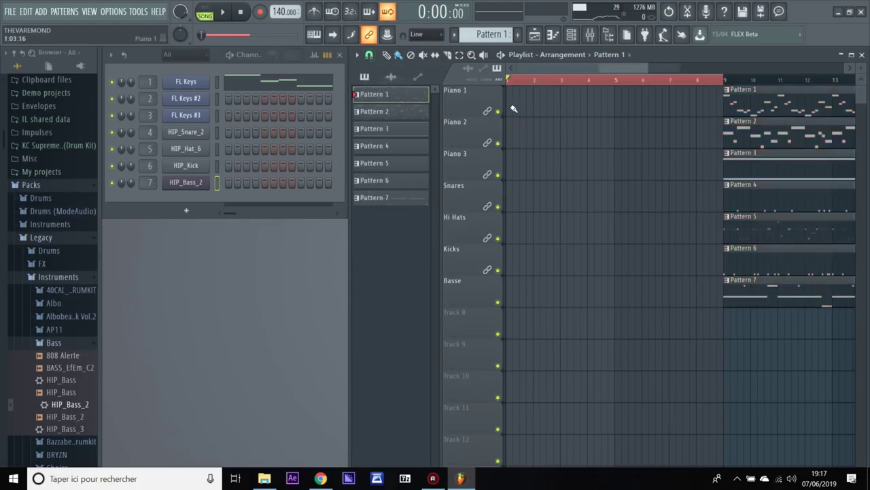
click(514, 109)
key(space)
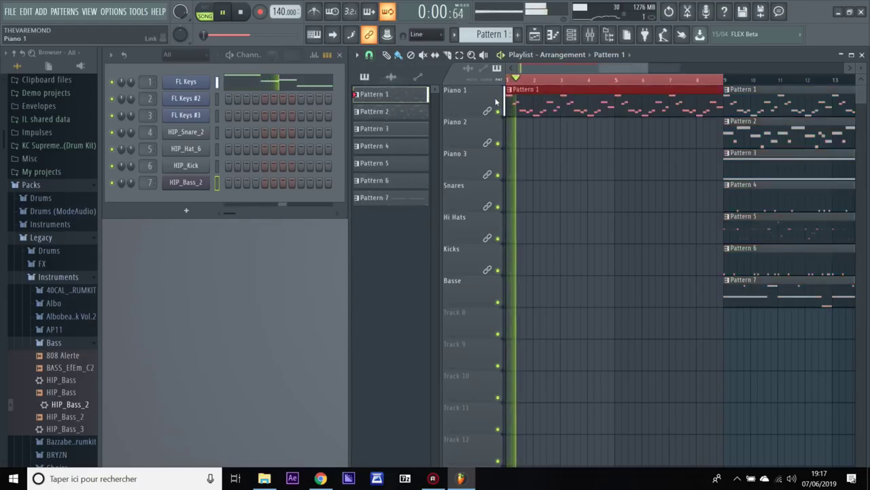
- Move the Snares, Hi Hats, Kicks and Basse clips from bar 9 to bar 17
drag(618, 69, 687, 72)
mouse_move(536, 168)
mouse_down()
mouse_move(696, 168)
mouse_move(532, 167)
mouse_up()
drag(538, 199, 746, 201)
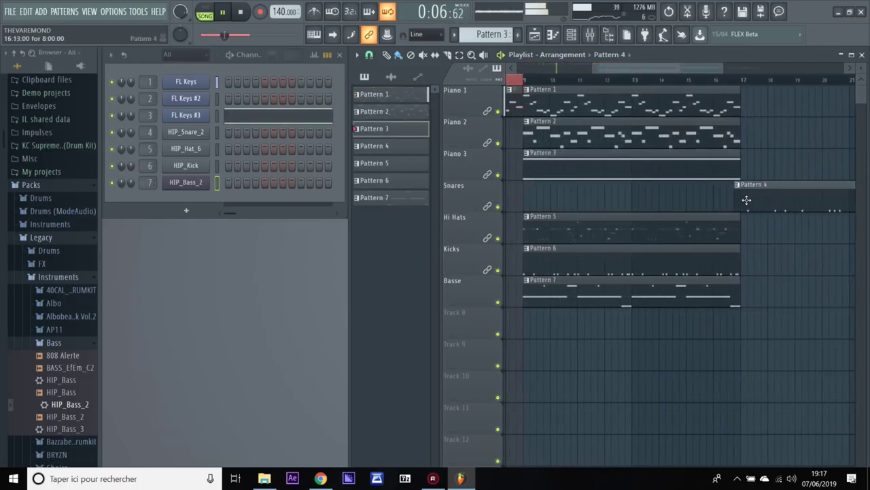
drag(546, 231, 755, 227)
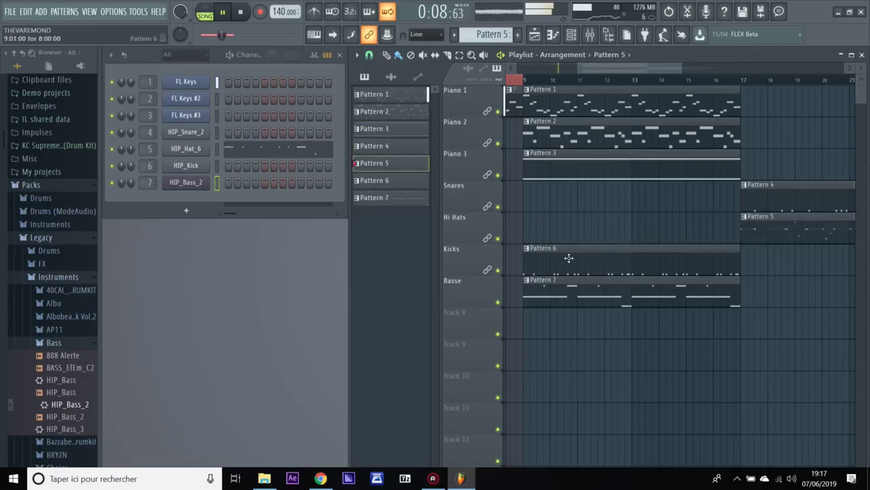
drag(548, 262, 772, 261)
drag(547, 294, 765, 294)
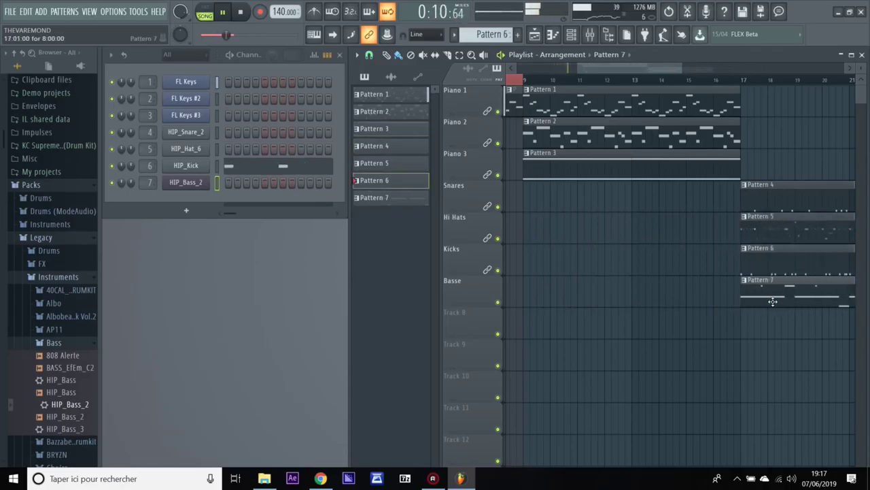
- Add clips of Patterns 3, 2 and 1 at bar 17 on their Piano tracks
click(746, 164)
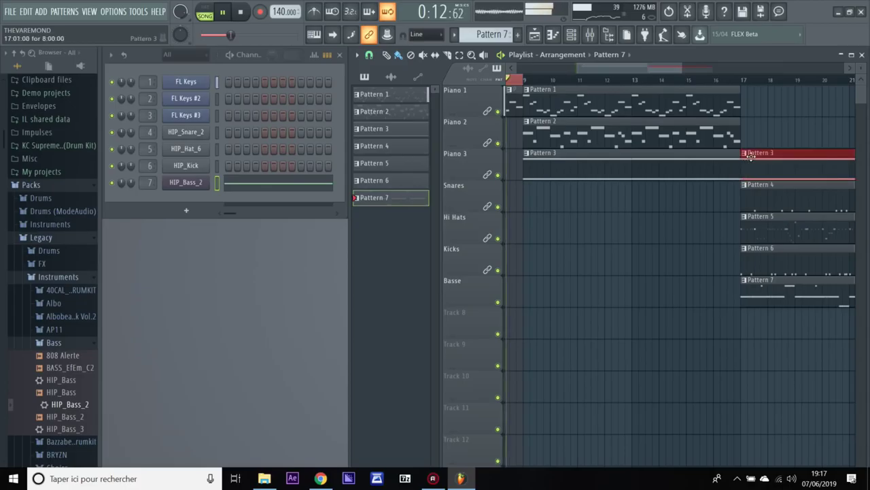
click(746, 133)
click(744, 102)
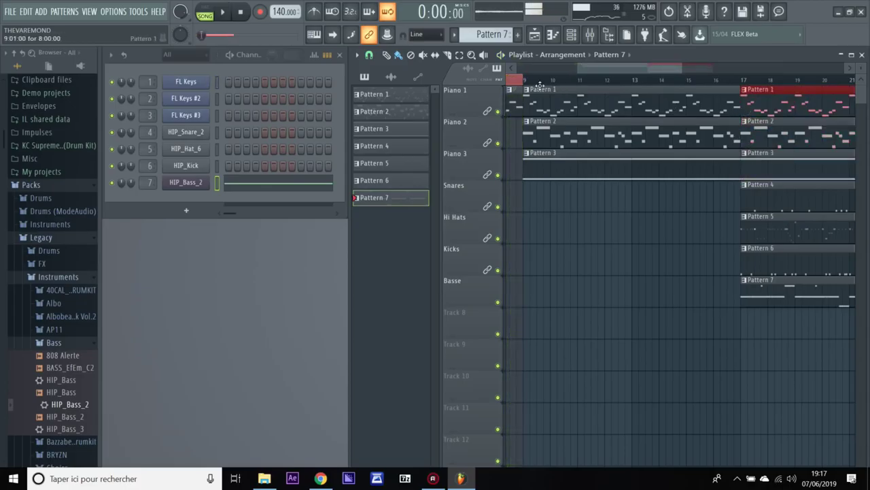
- Add clips of Patterns 1 to 6 at bar 25 on the three Piano, Snares, Hi Hats and Kicks tracks
drag(612, 71, 702, 73)
click(777, 102)
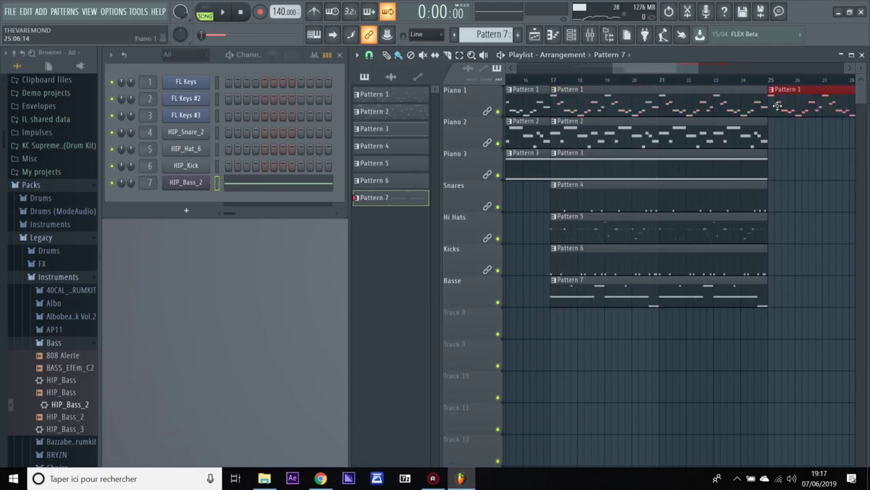
drag(781, 103, 774, 103)
click(775, 133)
click(775, 165)
click(774, 197)
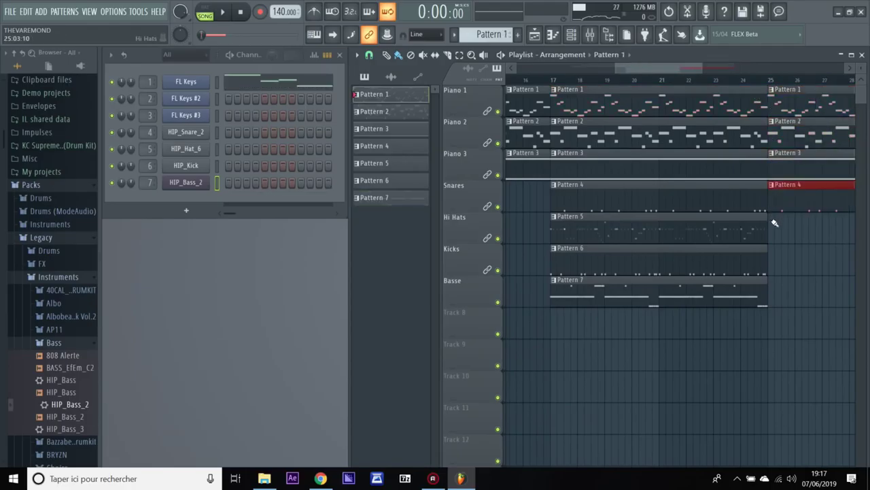
click(774, 228)
click(773, 260)
- Lock the Basse track to its content and add a Pattern 7 clip at bar 25
click(774, 296)
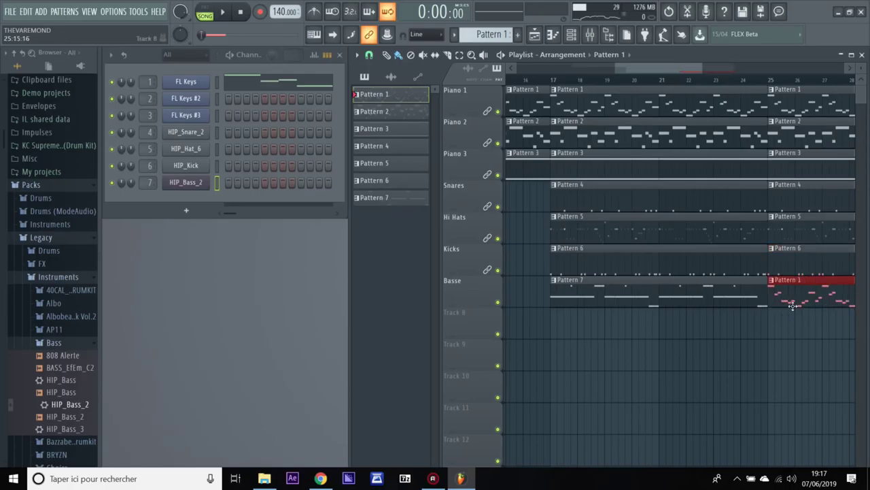
right_click(792, 305)
right_click(467, 293)
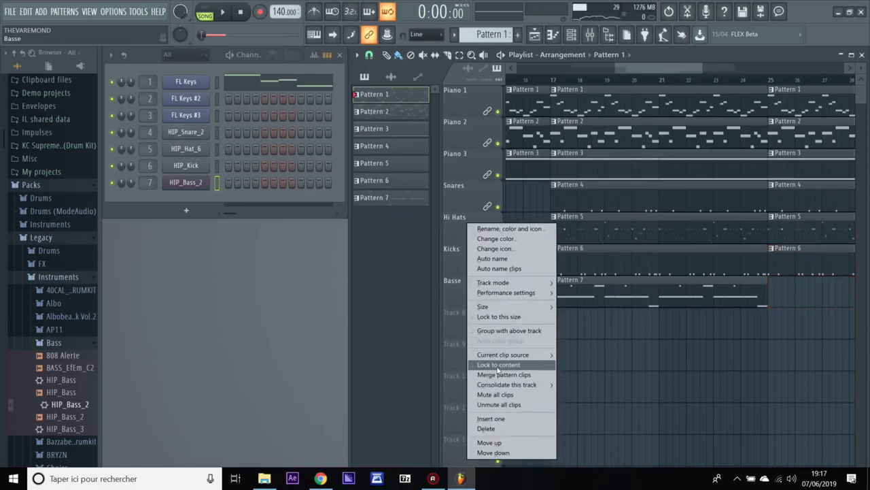
click(498, 365)
click(774, 299)
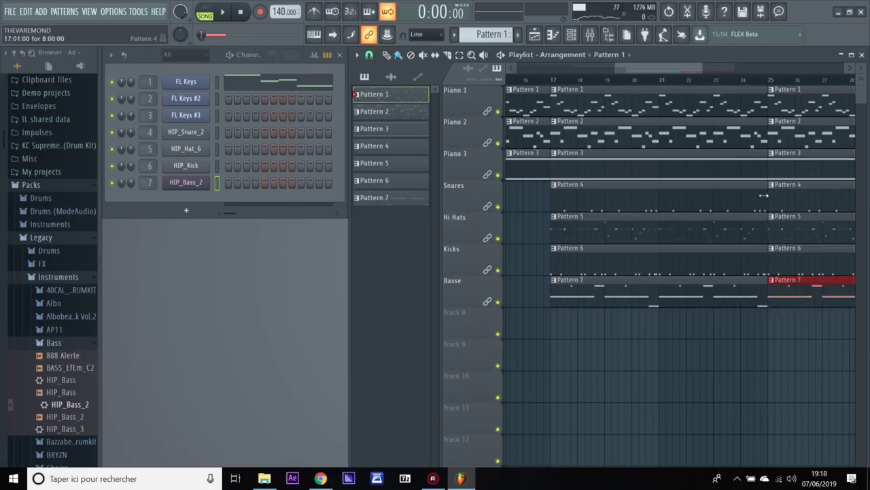
- Shorten the bar 17 clips on the Piano 1, Piano 3, drum and Basse tracks to end half a bar before bar 25
click(765, 97)
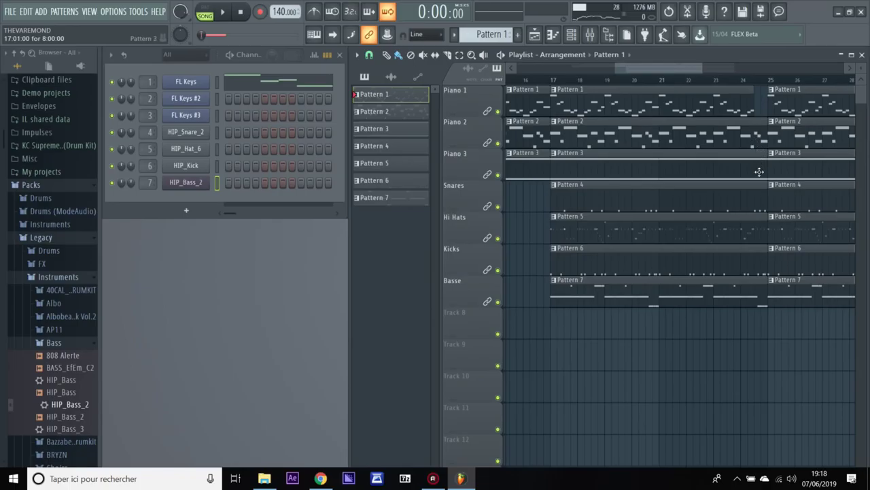
drag(765, 166, 754, 172)
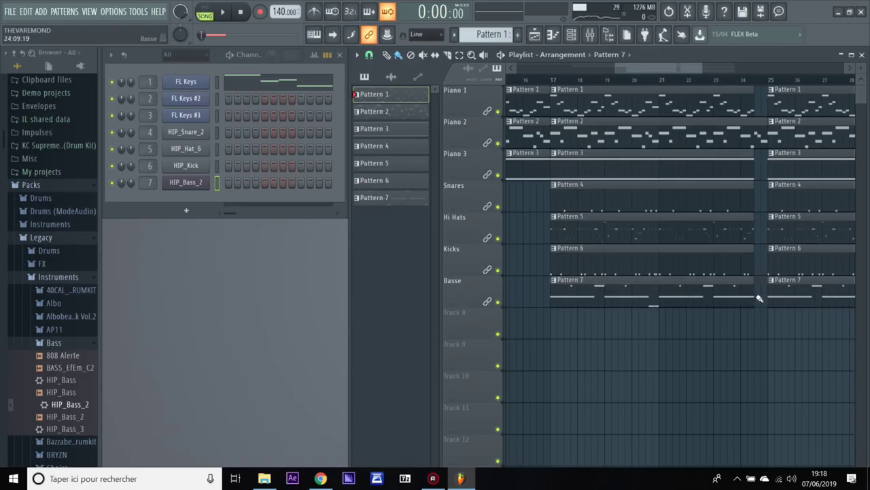
- Play the full arrangement from bar 1 to check the build-up and the gap before bar 25
drag(698, 71, 826, 68)
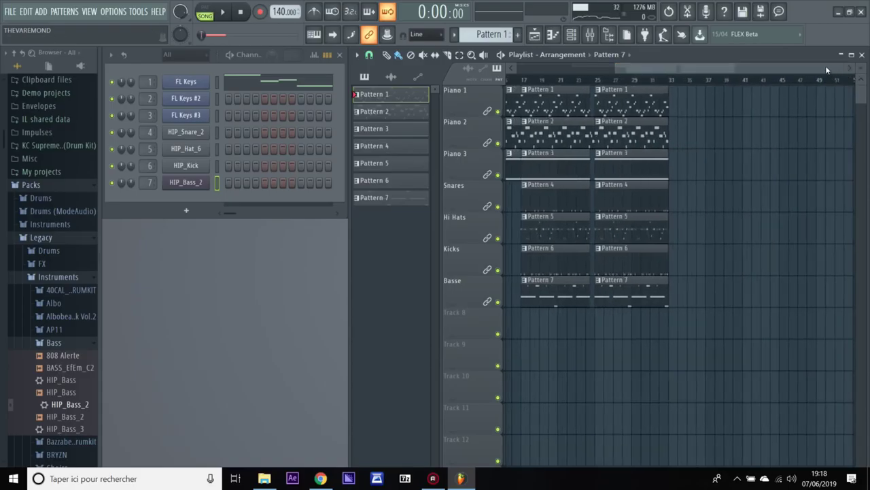
drag(727, 69, 607, 75)
click(542, 79)
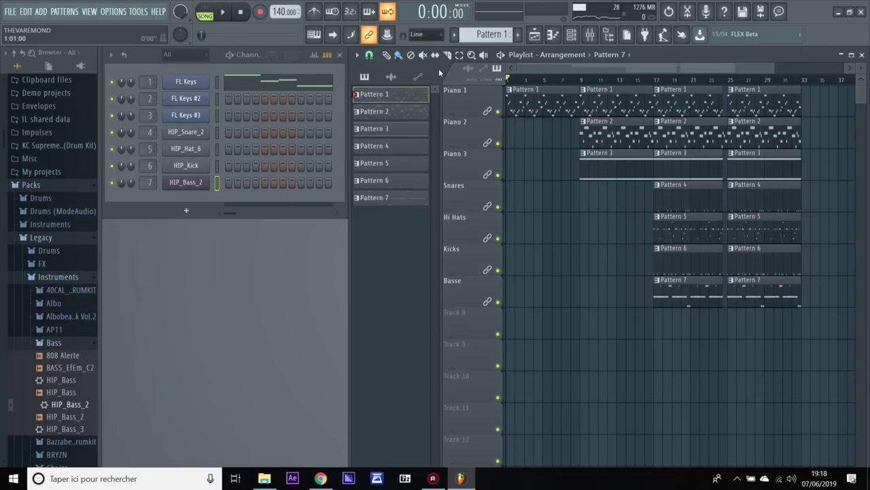
key(space)
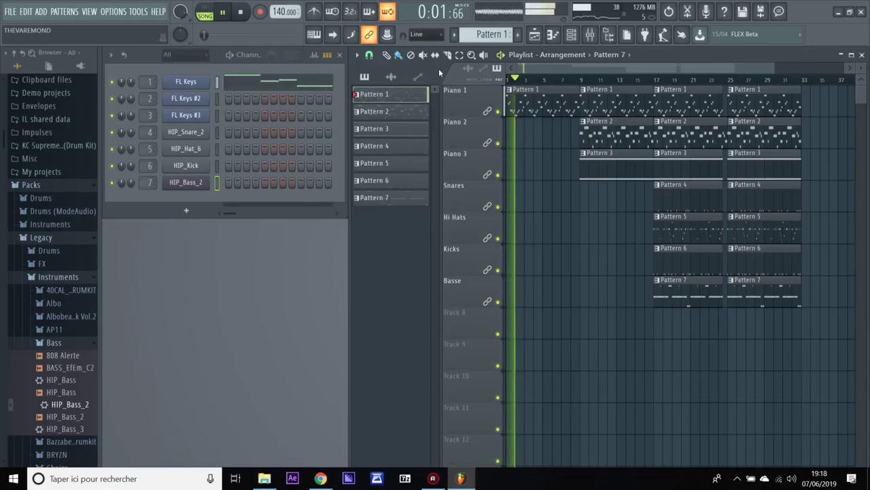